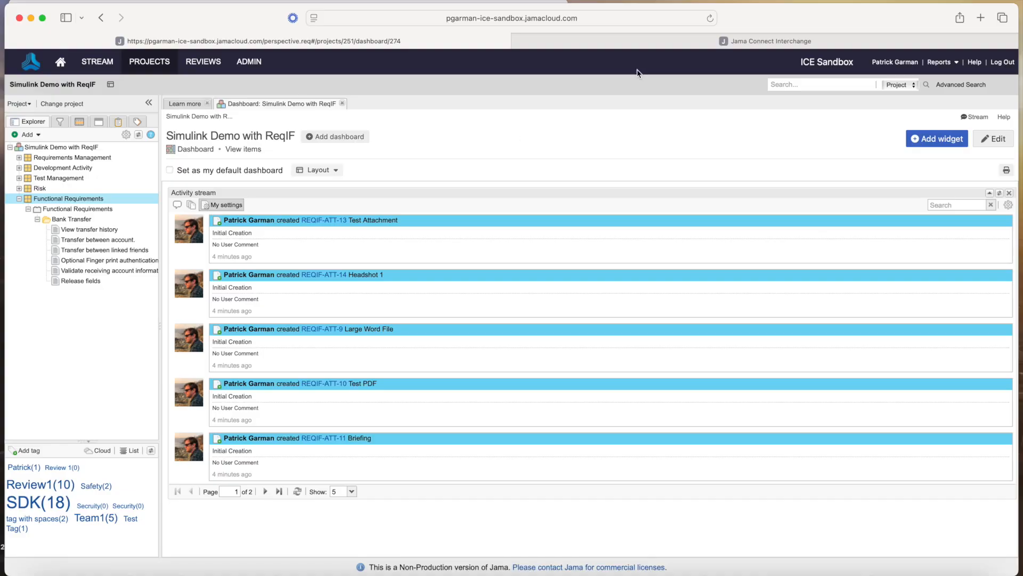
In Interchange, go from Connectors to the Conversations list and launch the Conversation Wizard with Add conversation
mouse_move(661, 45)
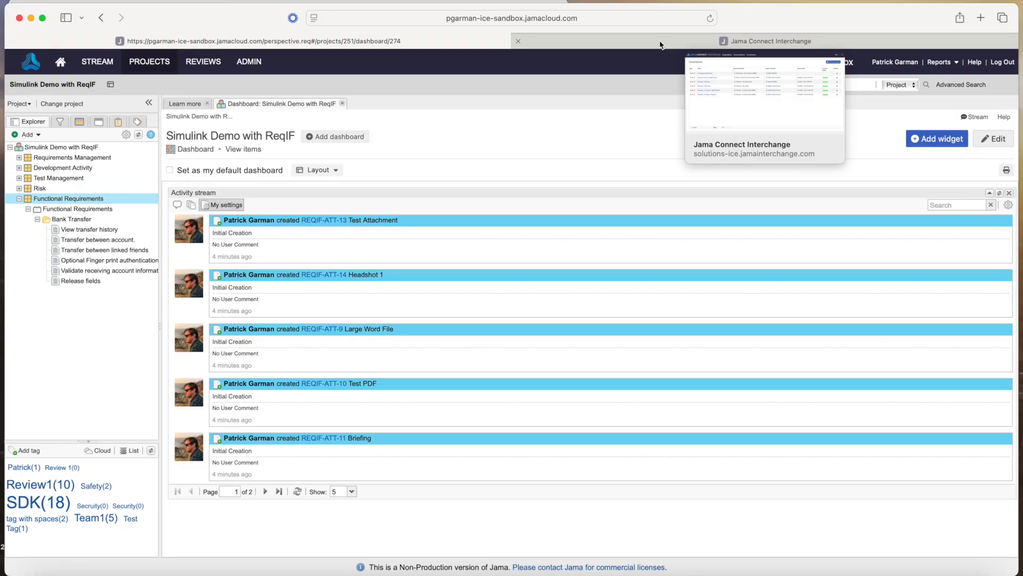
left_click(660, 42)
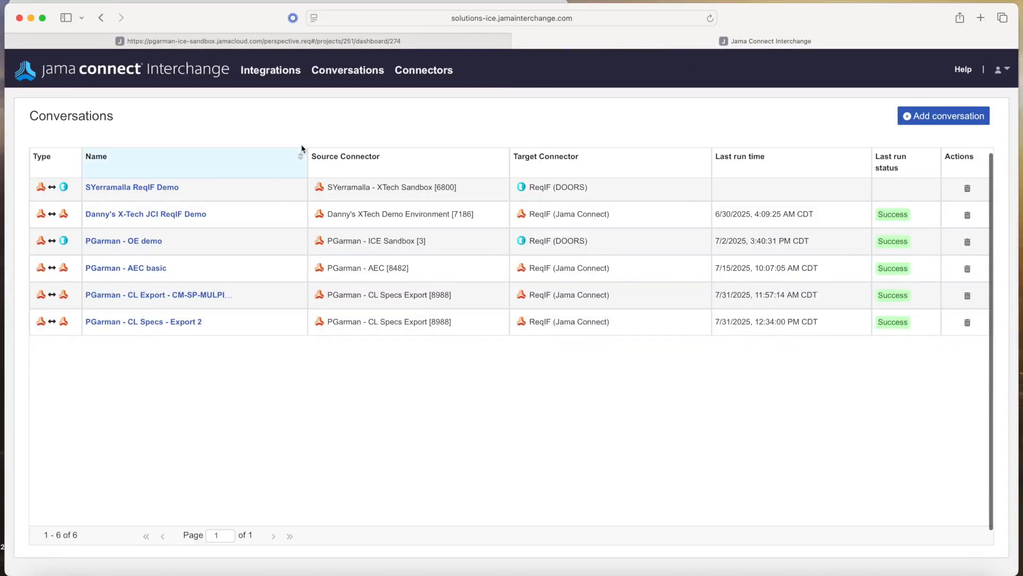
left_click(418, 74)
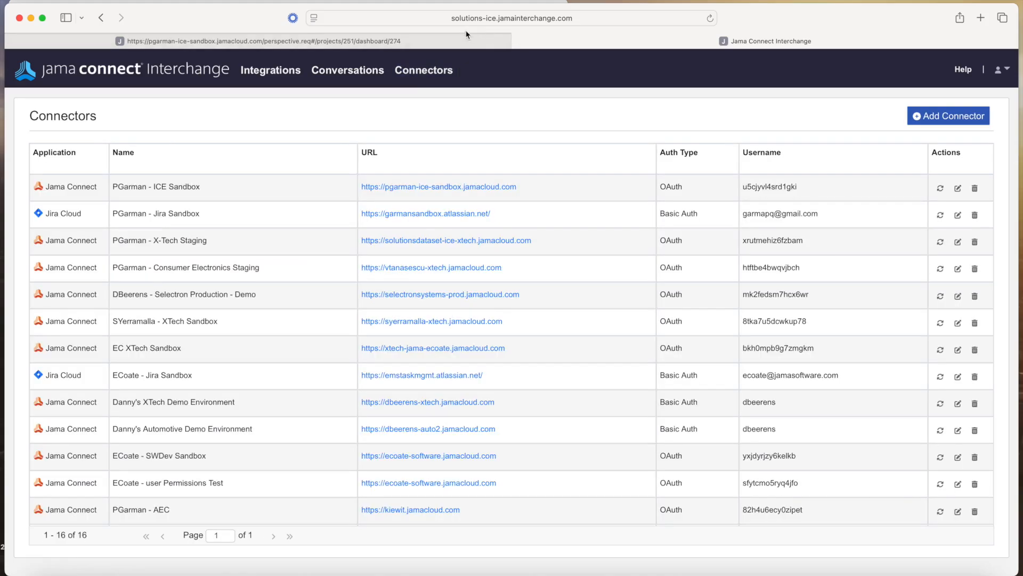
left_click(330, 80)
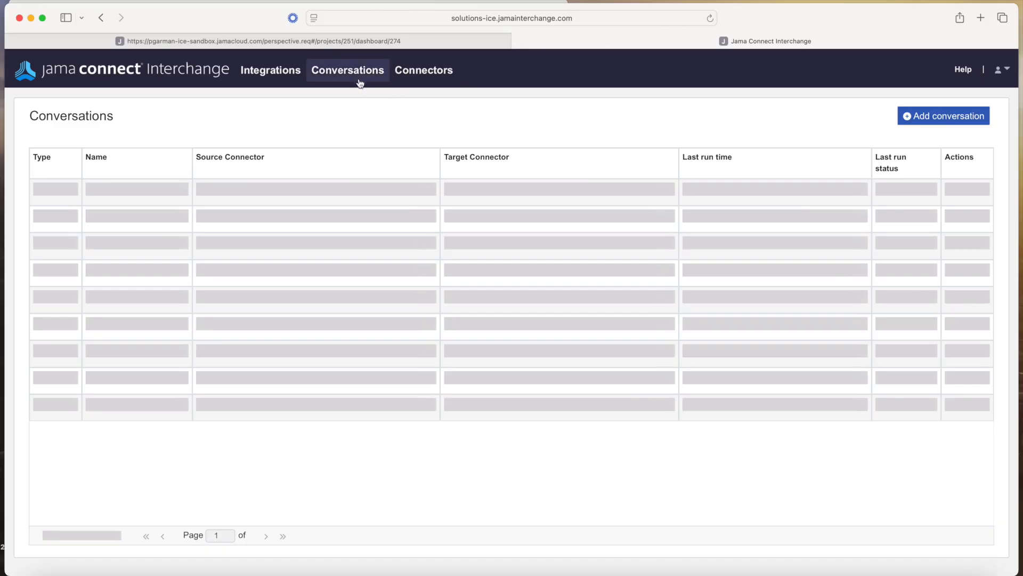
right_click(946, 118)
left_click(852, 112)
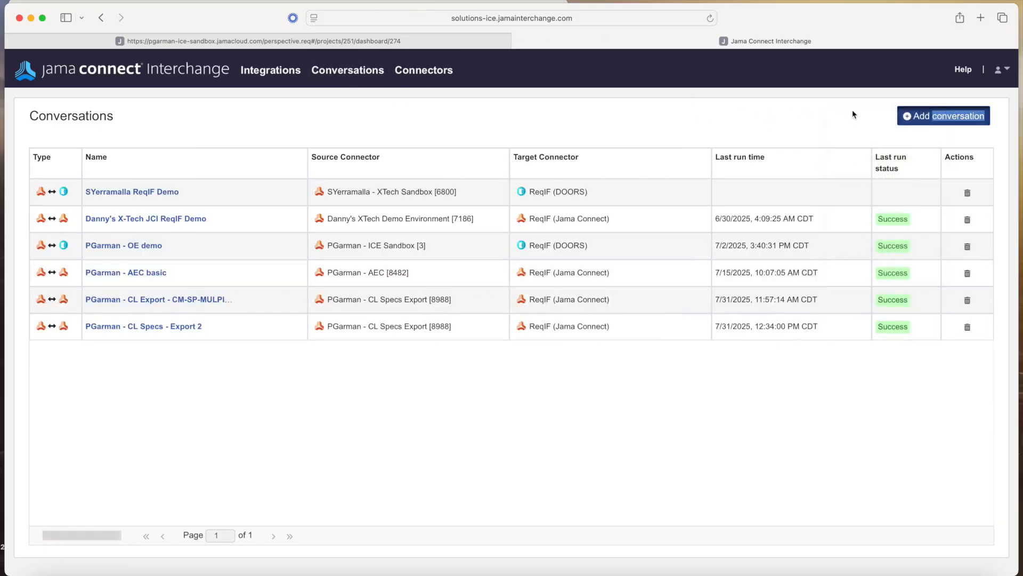
left_click(932, 117)
Choose the Jama Connect to Simulink conversation type and the ICE Sandbox connector
left_click(398, 217)
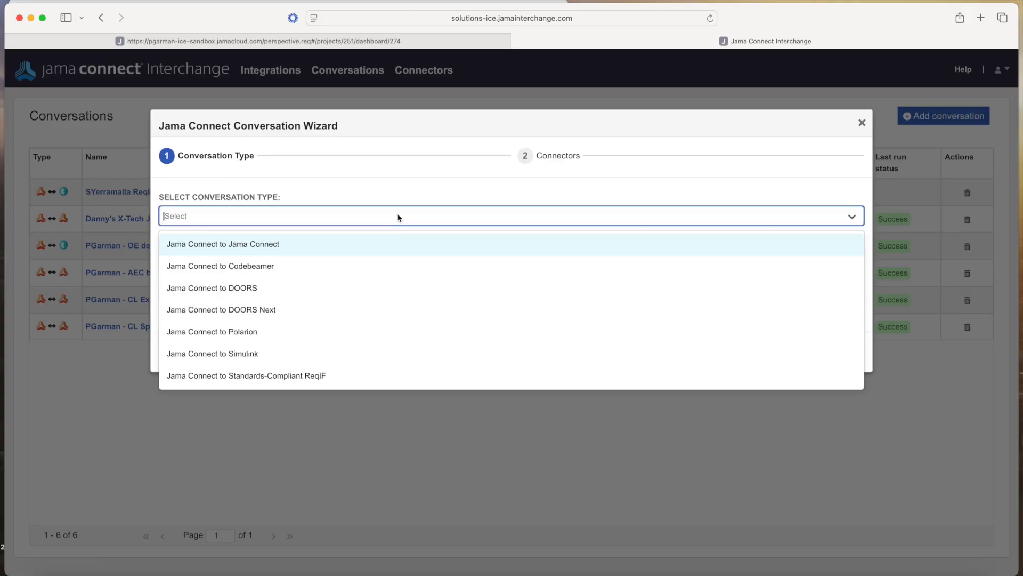
left_click(334, 352)
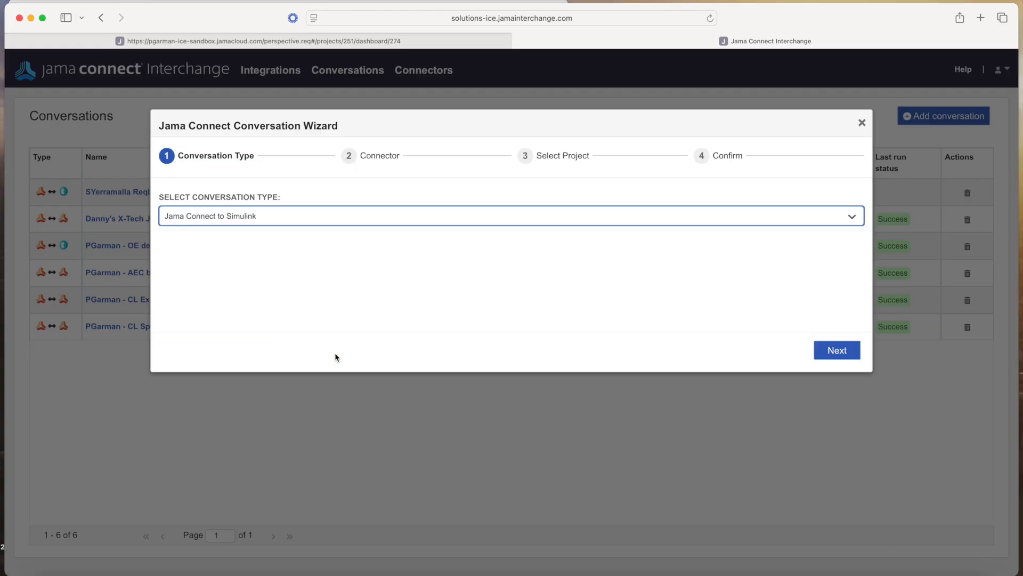
left_click(832, 352)
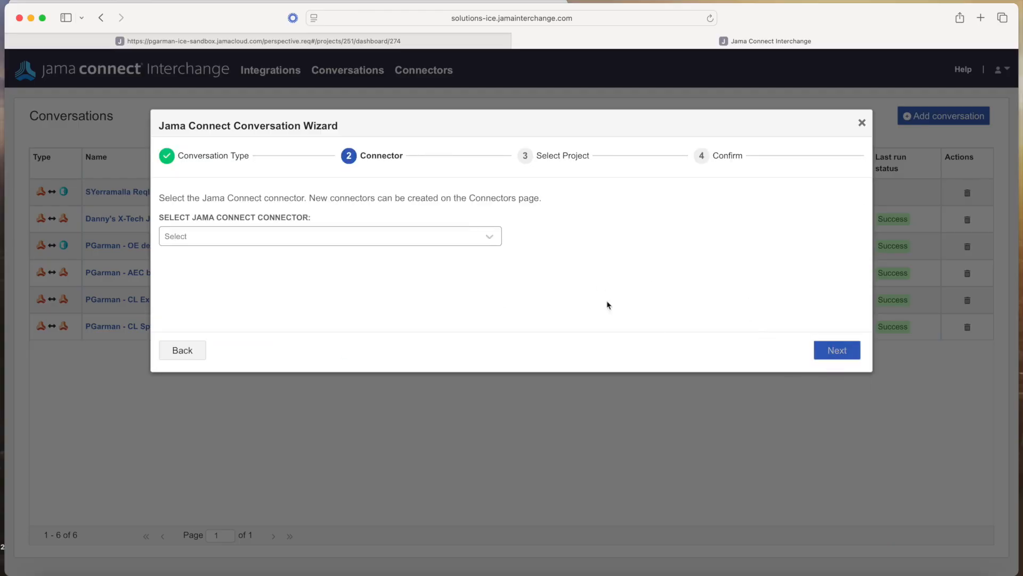
left_click(496, 237)
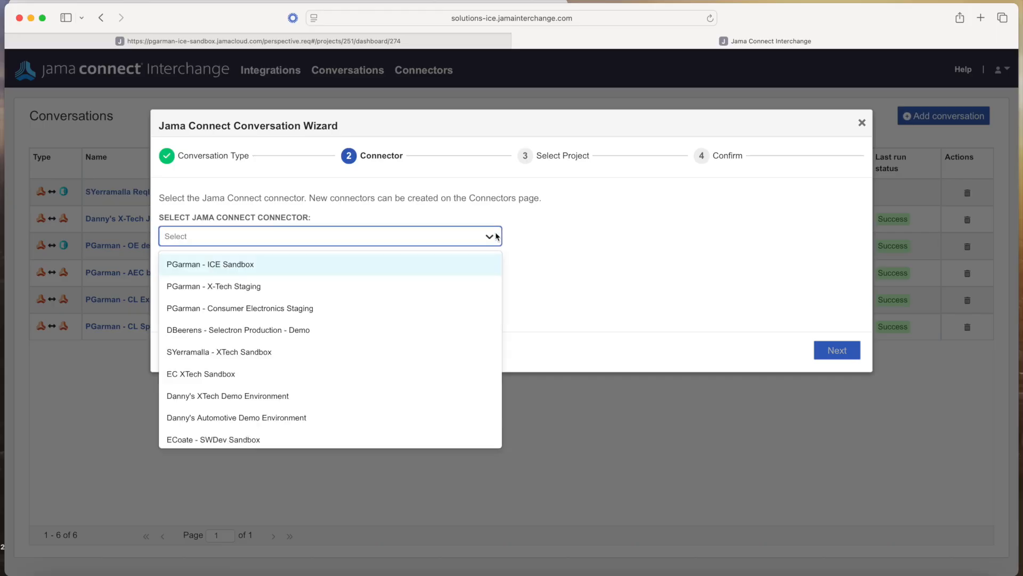
left_click(348, 270)
left_click(837, 350)
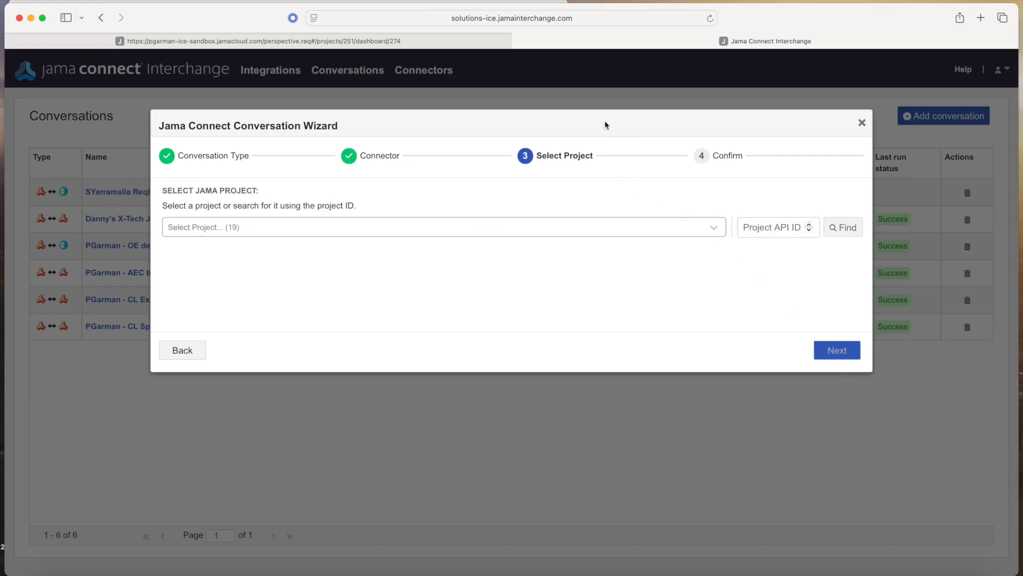
Check the project ID in Jama, then select the Simulink Demo with ReqIF [251] project
left_click(383, 38)
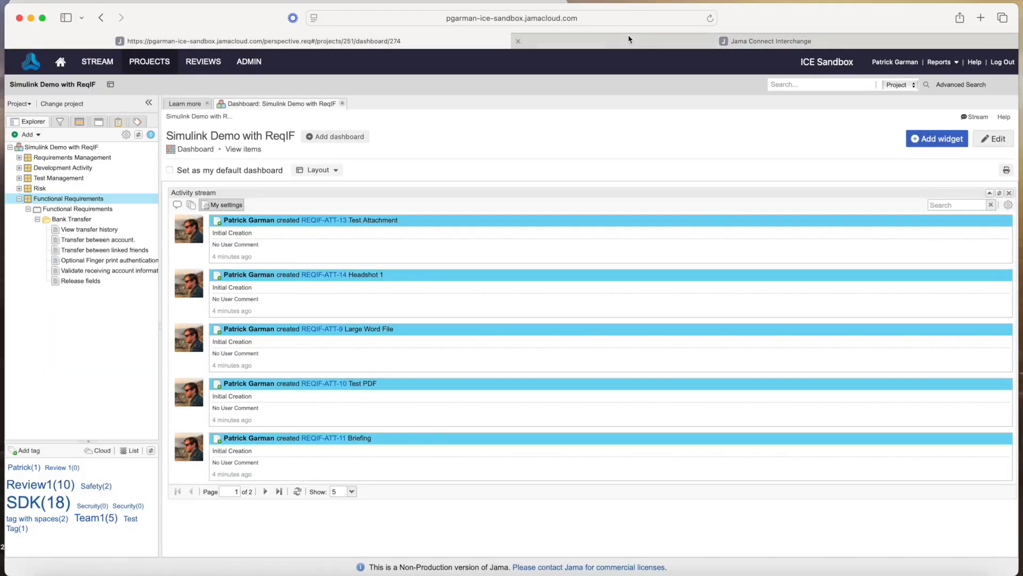
left_click(624, 17)
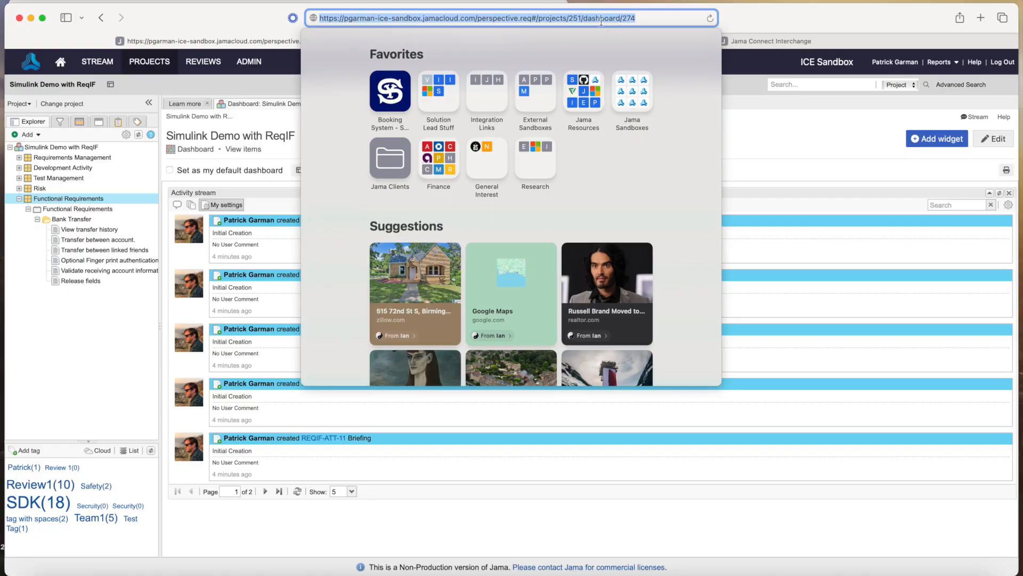
left_click(767, 41)
left_click(749, 230)
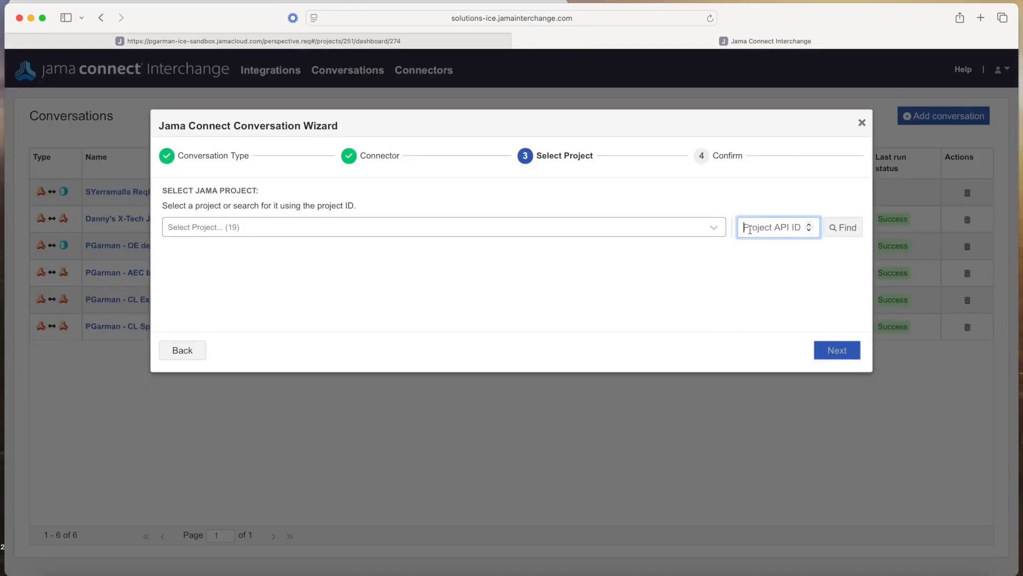
left_click(494, 231)
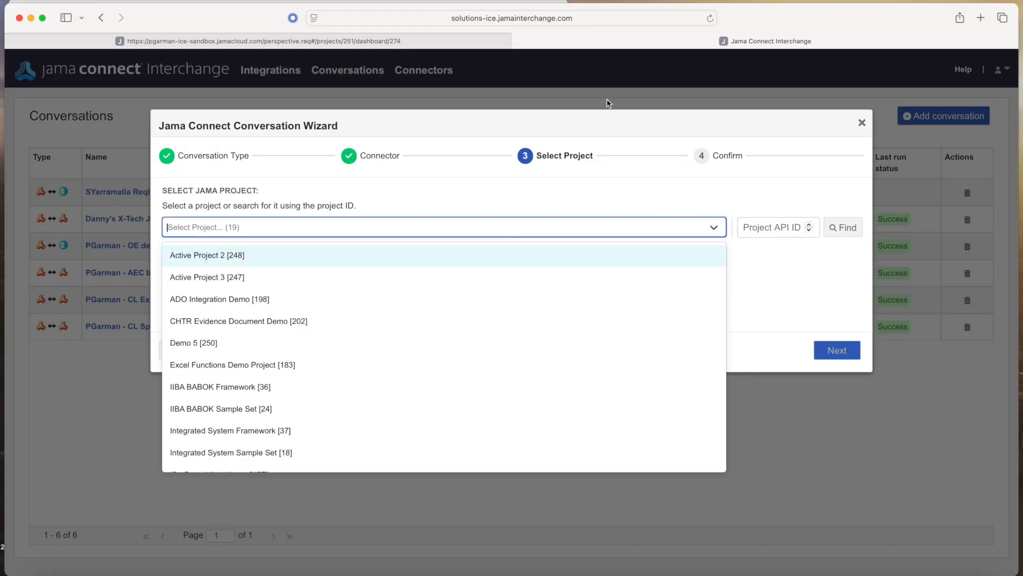
left_click(434, 41)
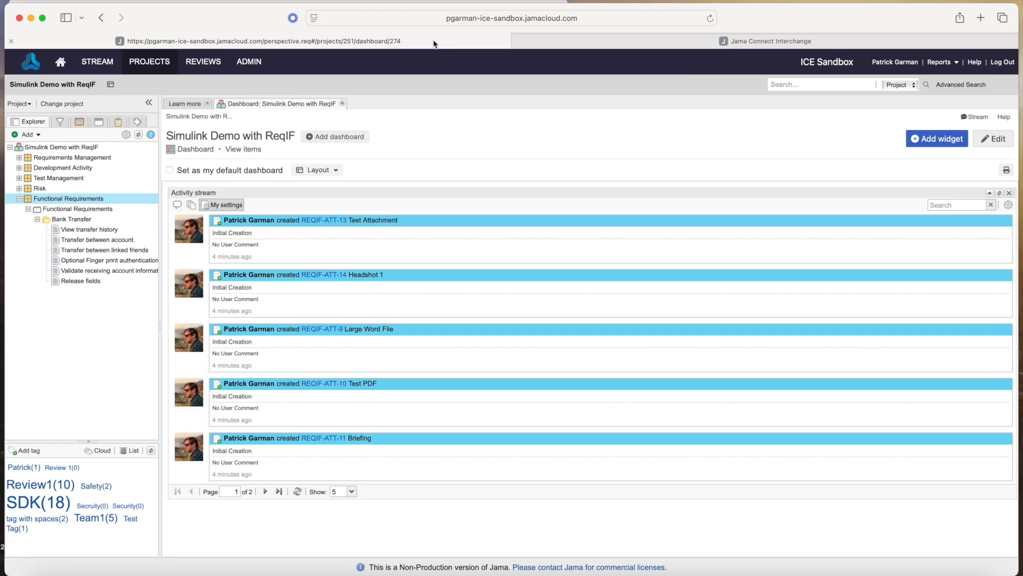
left_click(682, 42)
type("s")
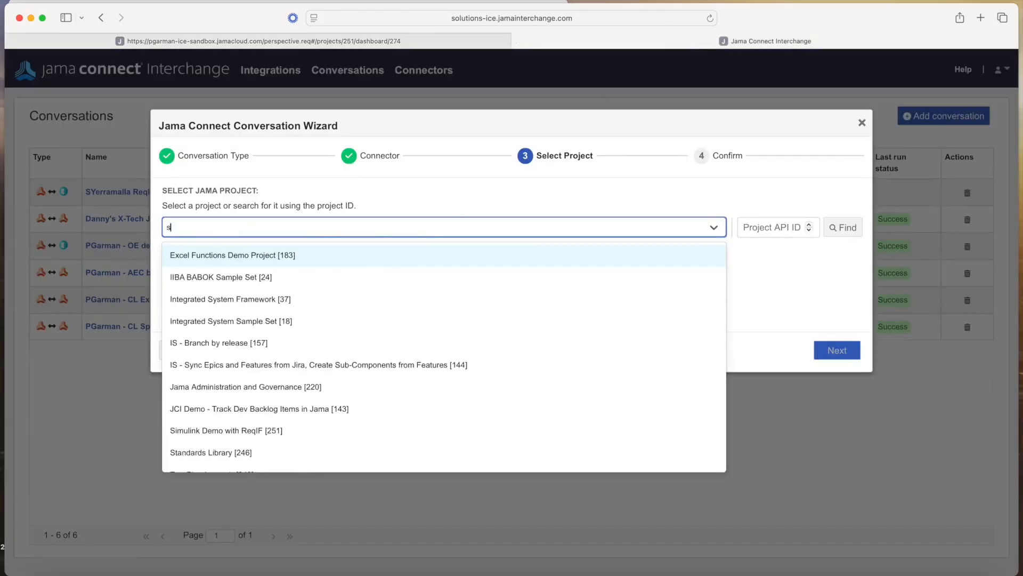
type("imu")
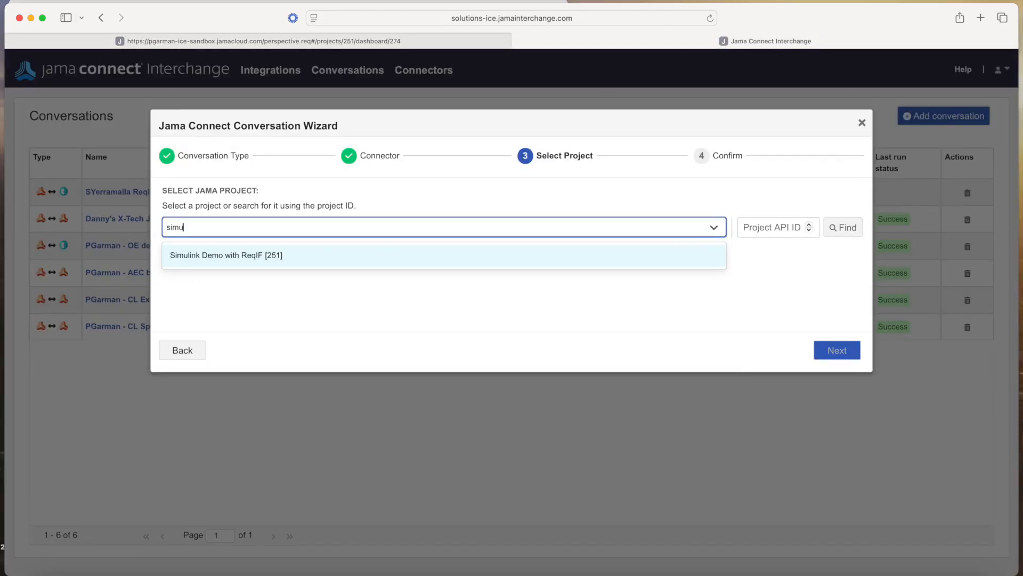
left_click(275, 256)
left_click(838, 349)
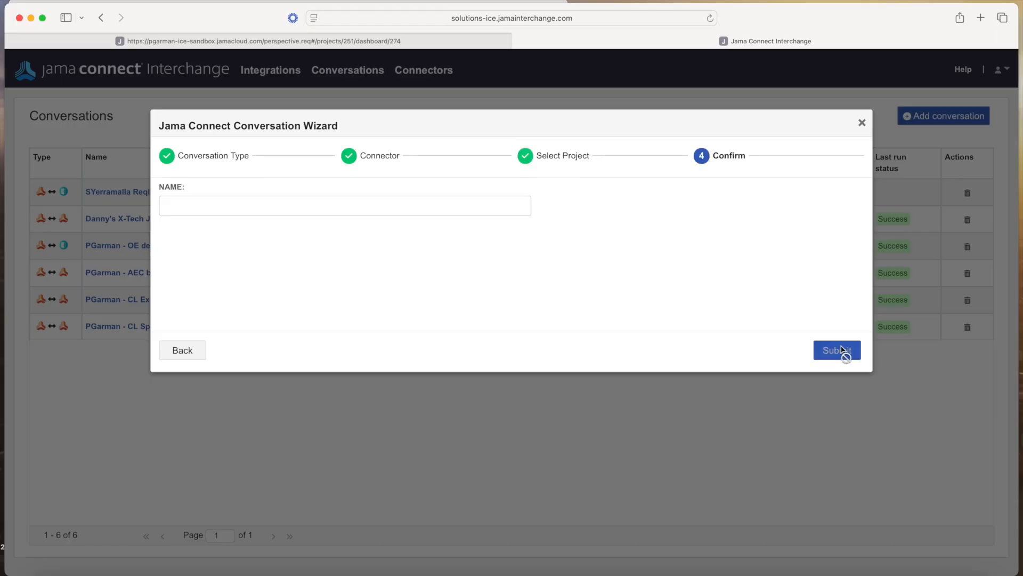
Name the conversation with the user's name followed by 'Simulink Demo', submit it, and dismiss the success message
left_click(418, 205)
type("PGarman - Si")
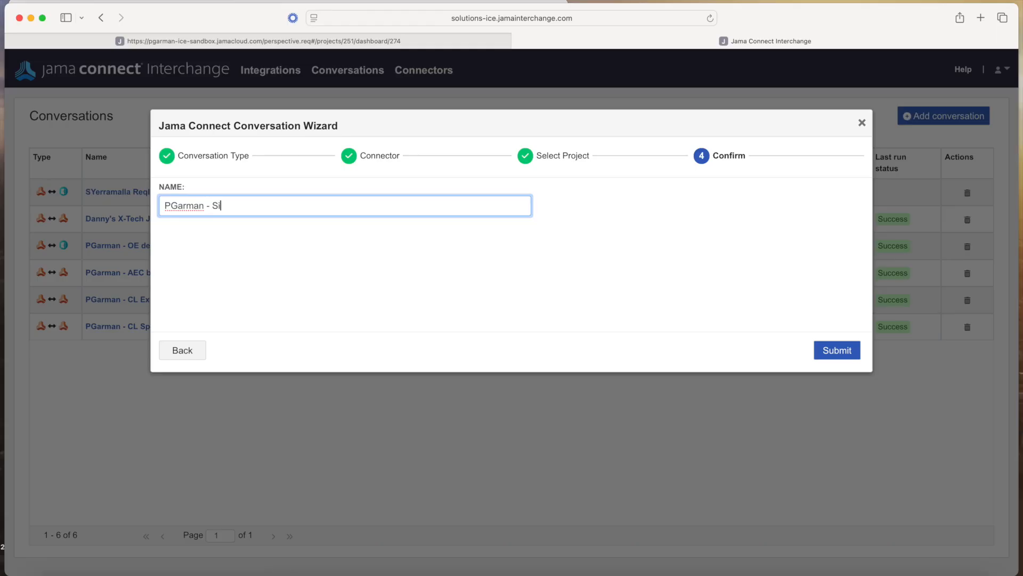
type("mulink Demo")
left_click(836, 351)
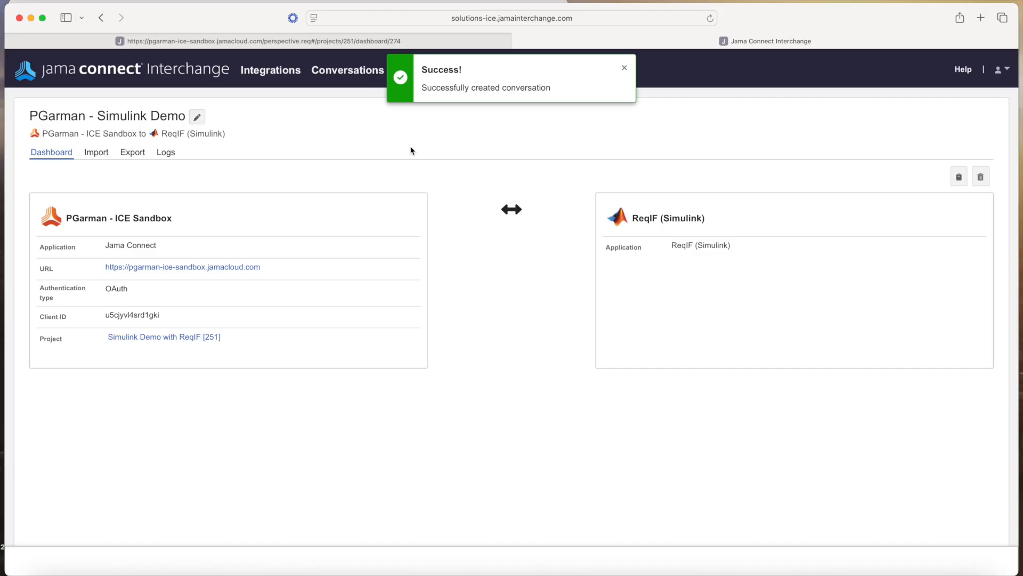
left_click(624, 68)
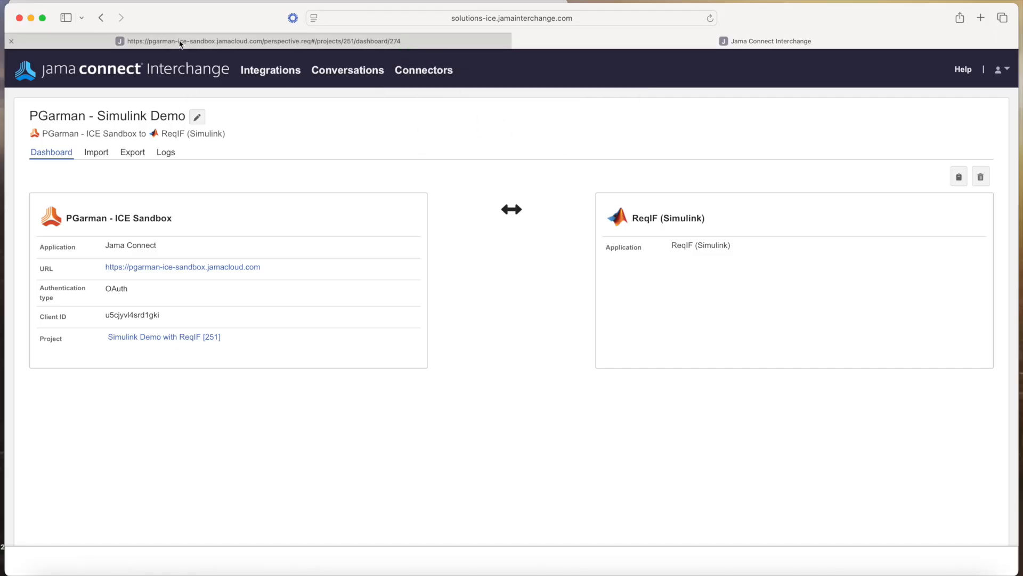
Select the Functional Requirements [REQIF-CMP-38] component and its set as the export location, then save
left_click(131, 158)
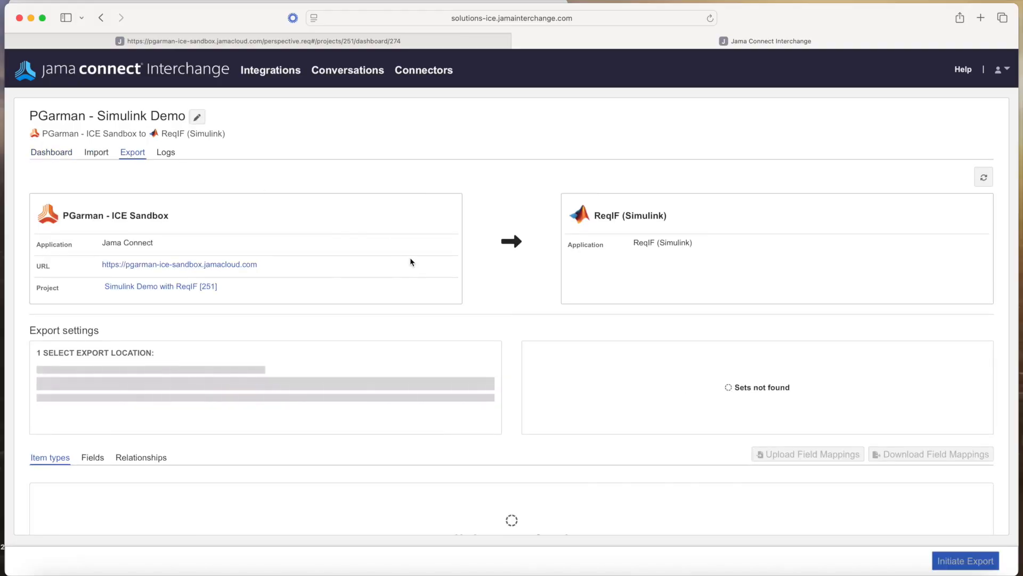
scroll(410, 261, "down", 3)
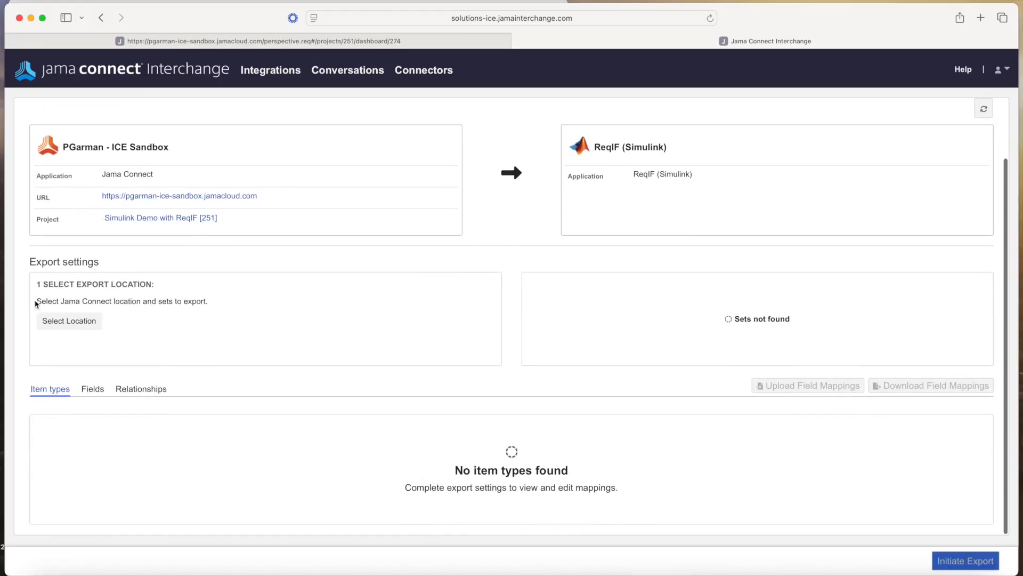
left_click(91, 321)
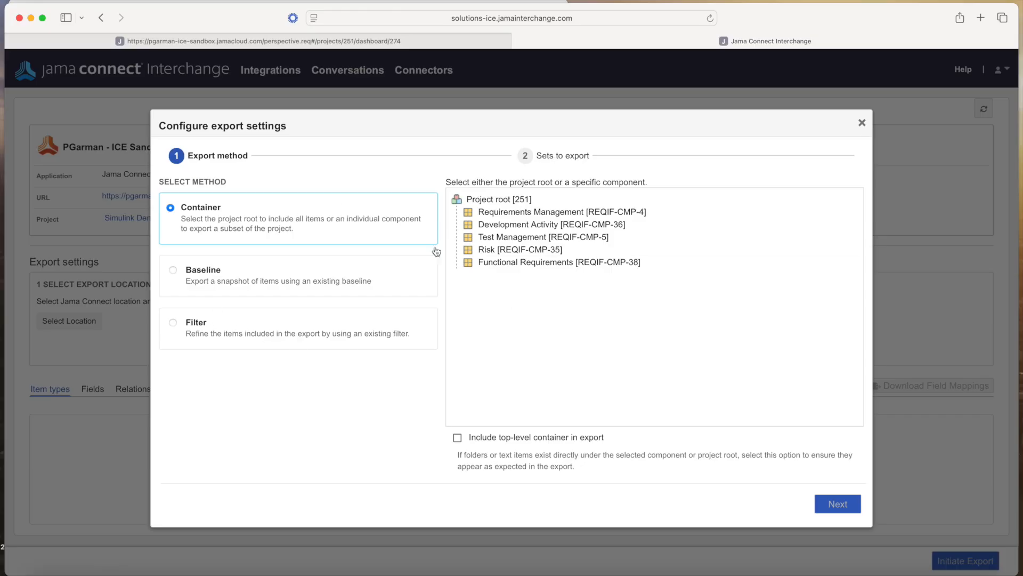
right_click(503, 262)
left_click(537, 267)
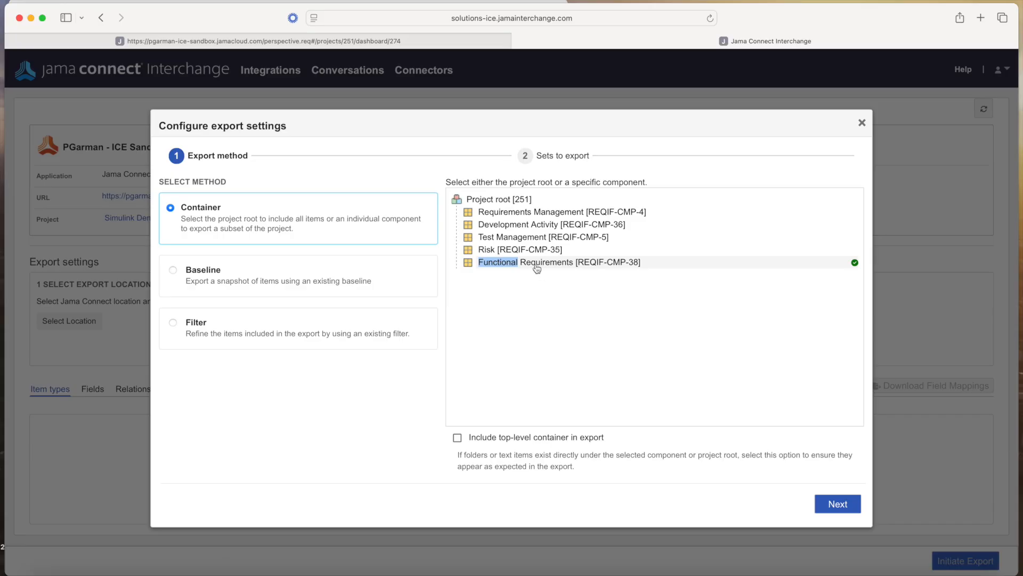
left_click(537, 266)
double_click(564, 275)
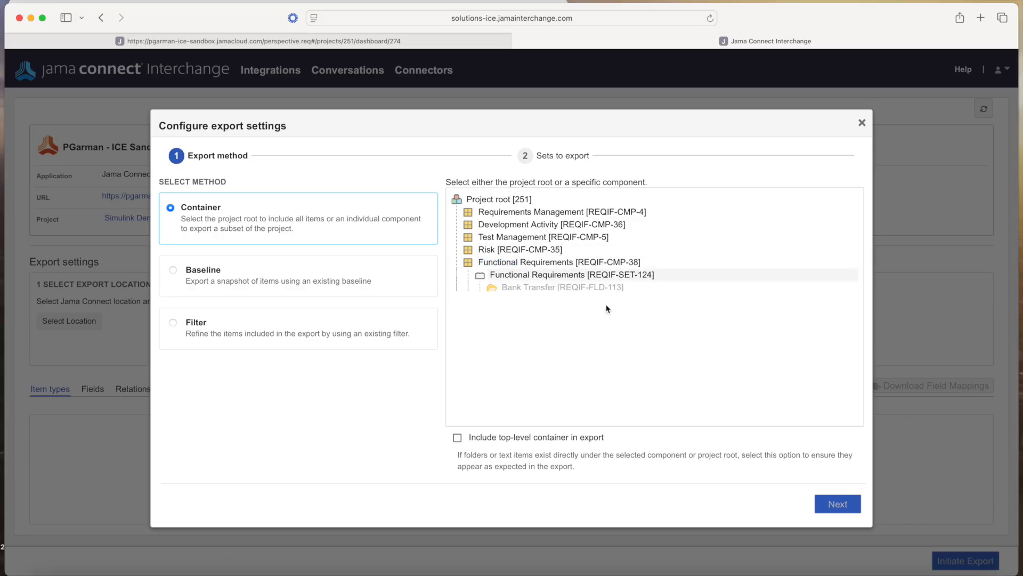
double_click(508, 262)
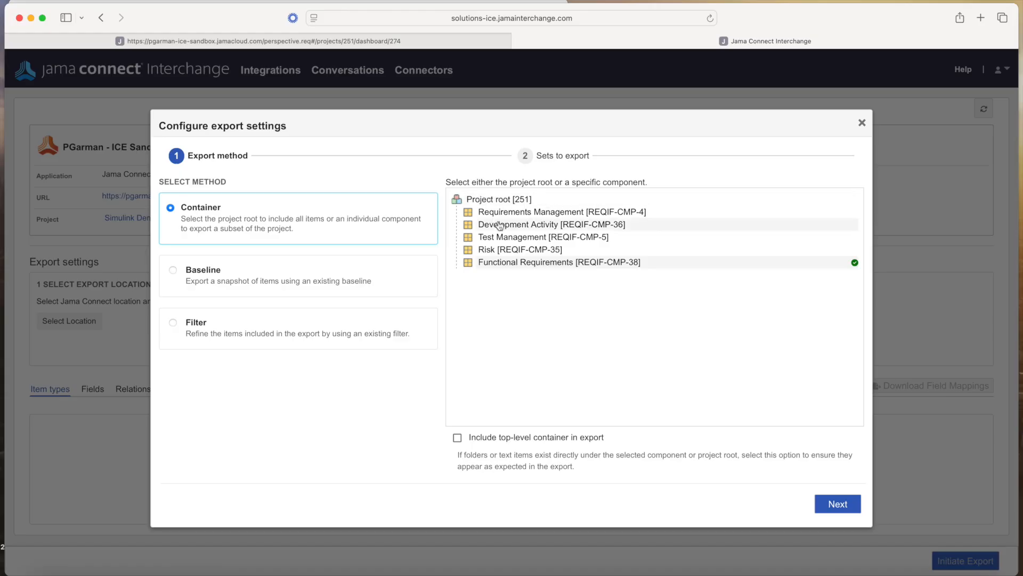
double_click(489, 262)
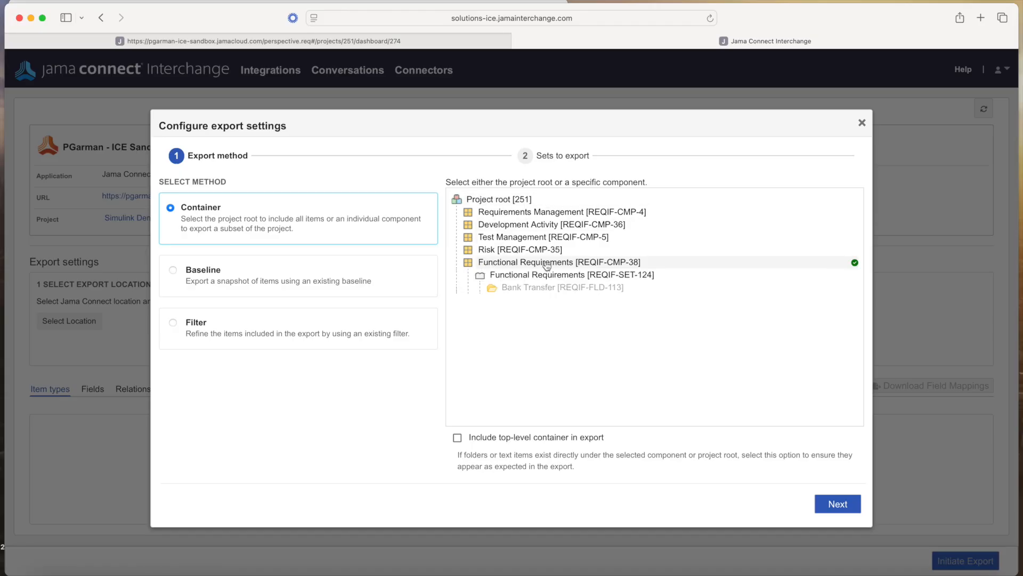
left_click(839, 505)
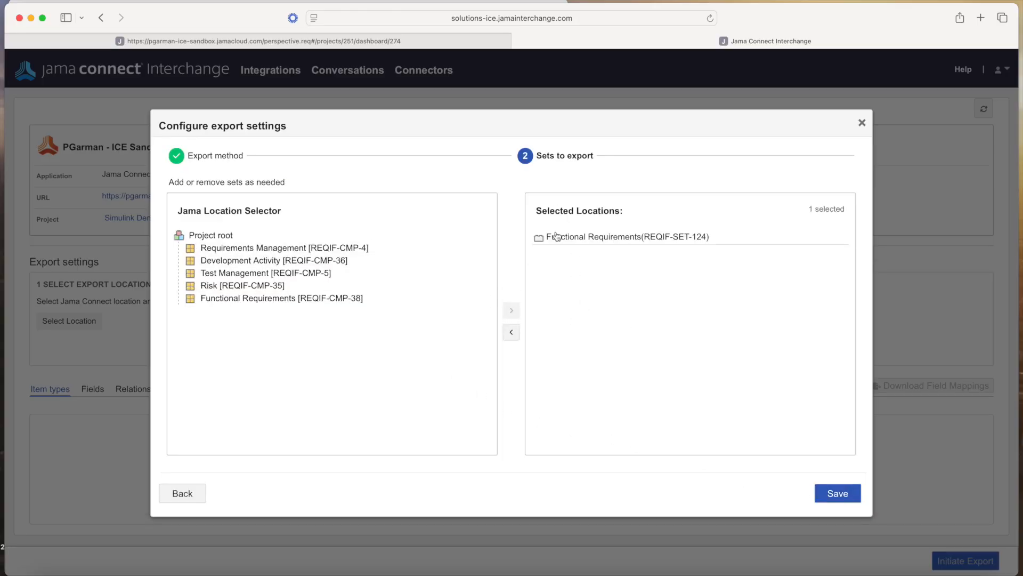
left_click(587, 238)
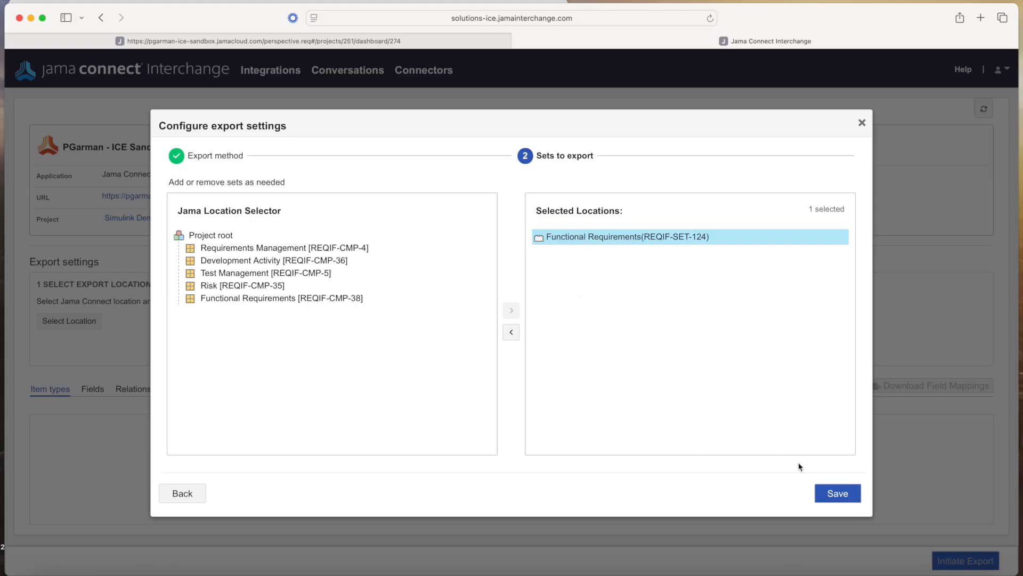
left_click(836, 493)
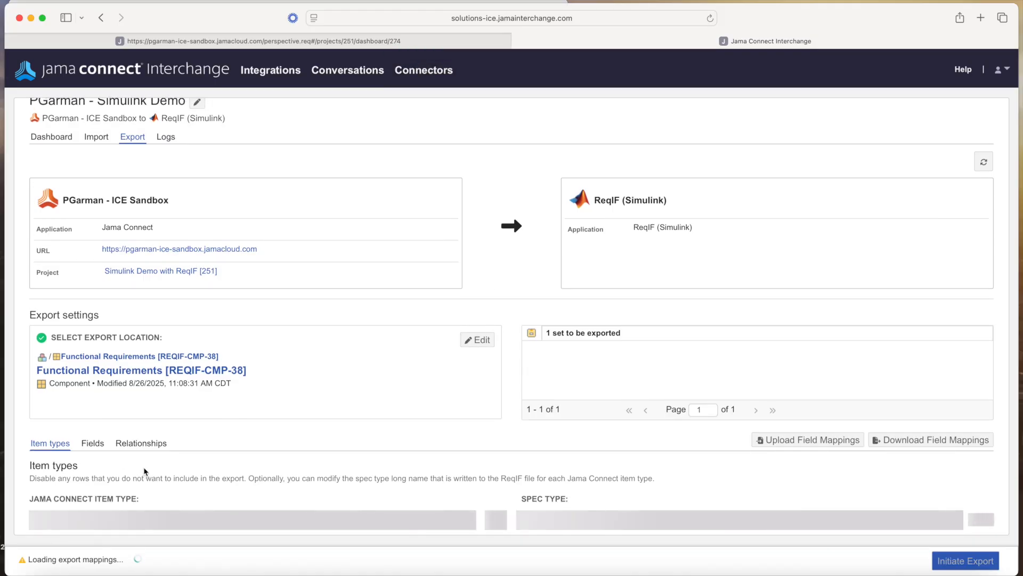
In field mappings, switch off Dev Ops Link, ReqIF ID set, External ID and Status
scroll(203, 455, "down", 1)
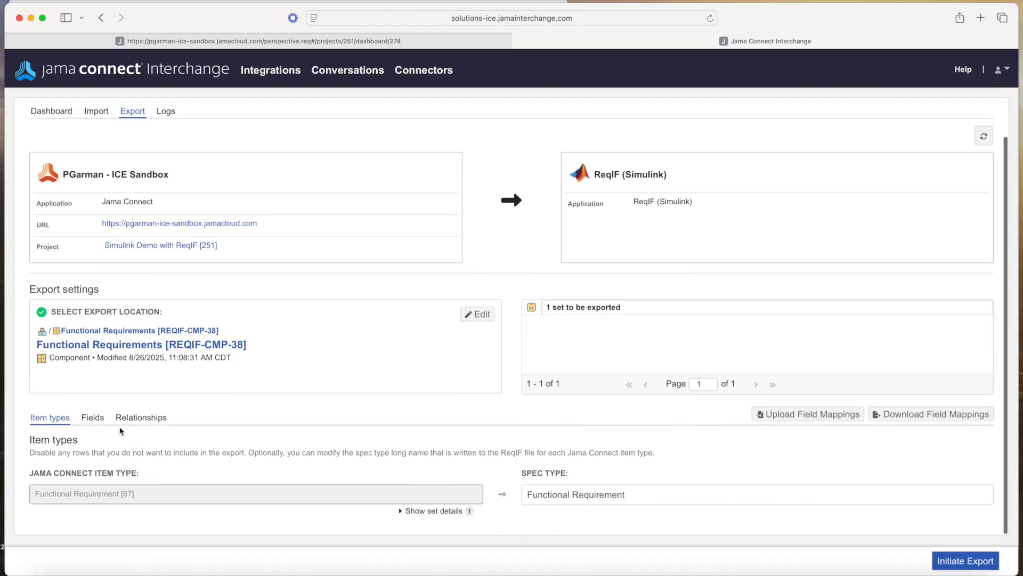
left_click(97, 420)
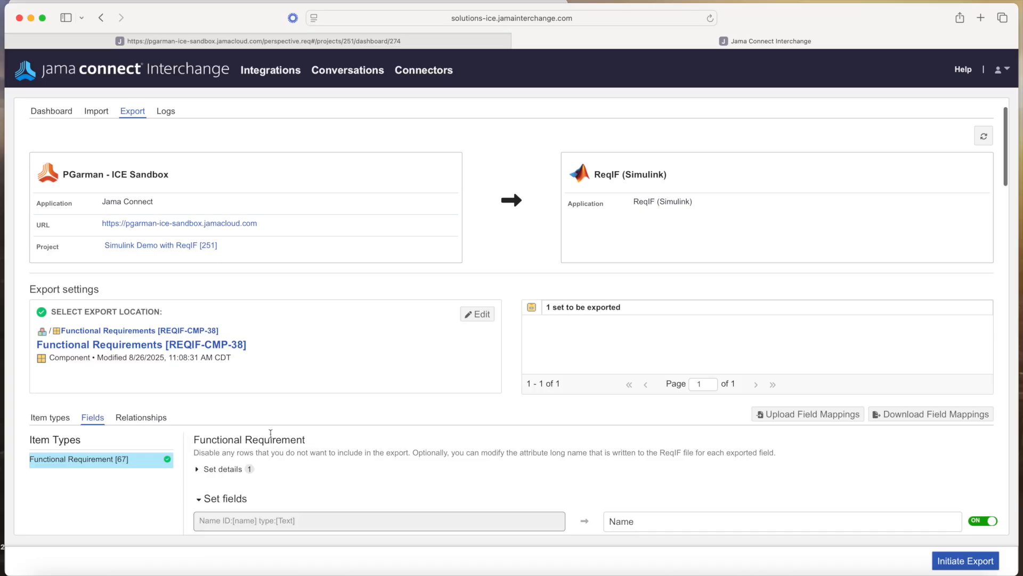
scroll(270, 433, "down", 10)
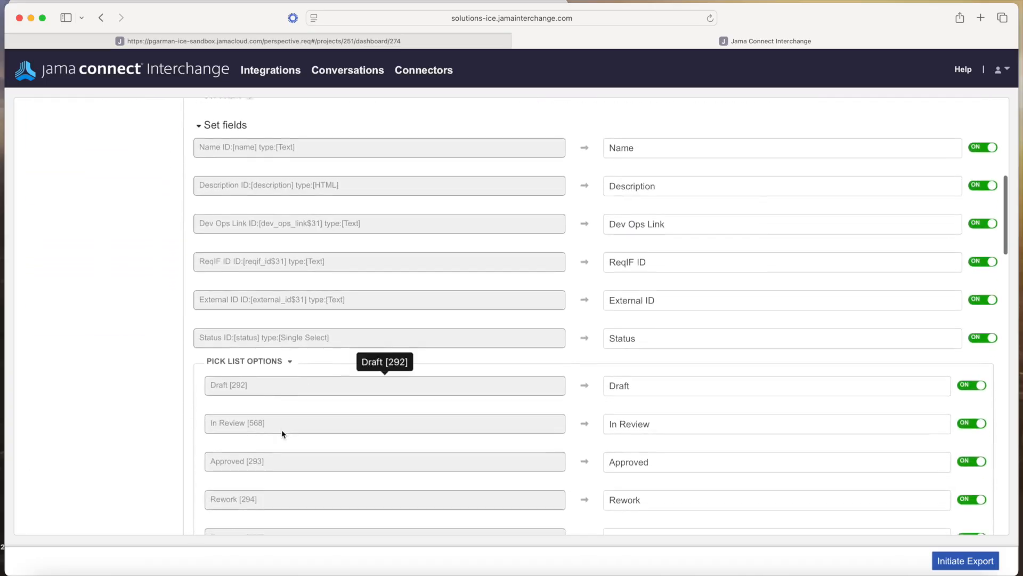
scroll(284, 433, "up", 2)
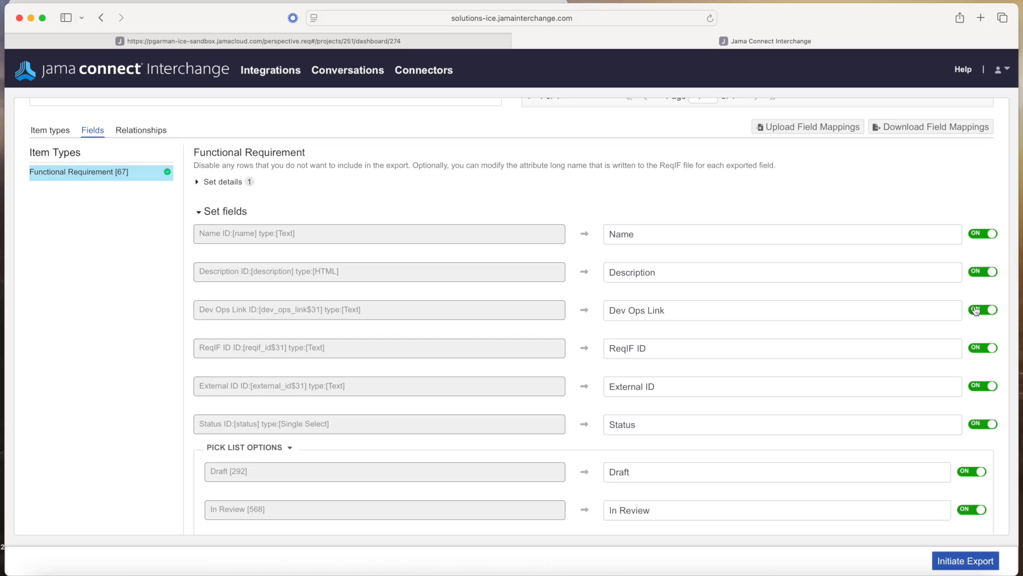
left_click(975, 311)
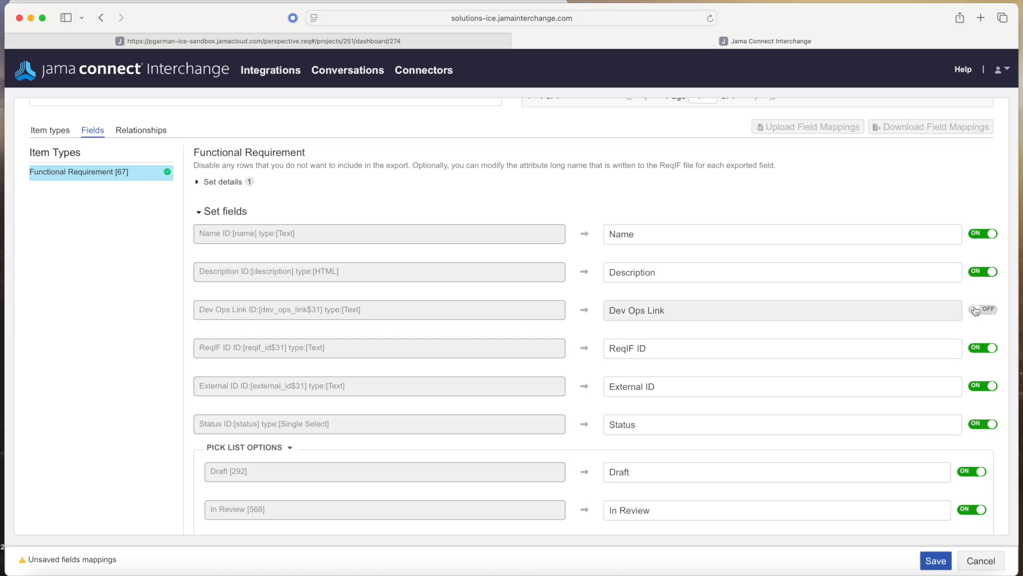
left_click(978, 352)
left_click(976, 387)
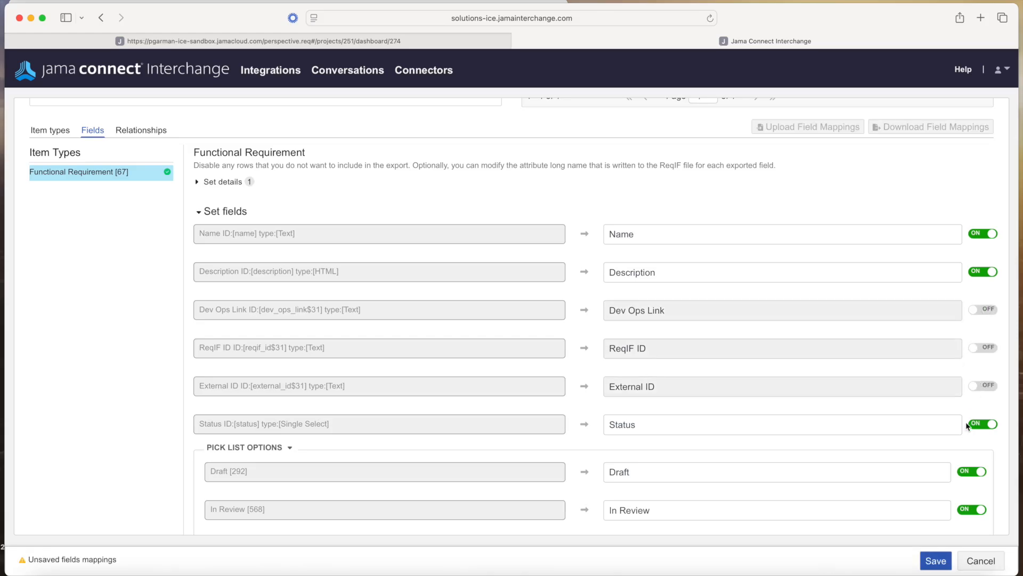
left_click(981, 425)
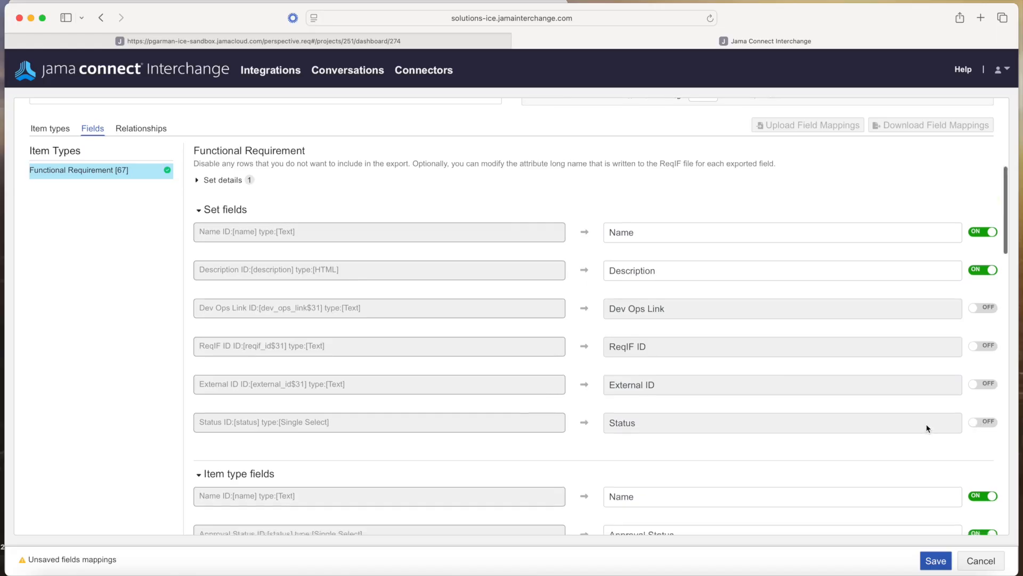
scroll(927, 425, "down", 4)
scroll(927, 425, "up", 3)
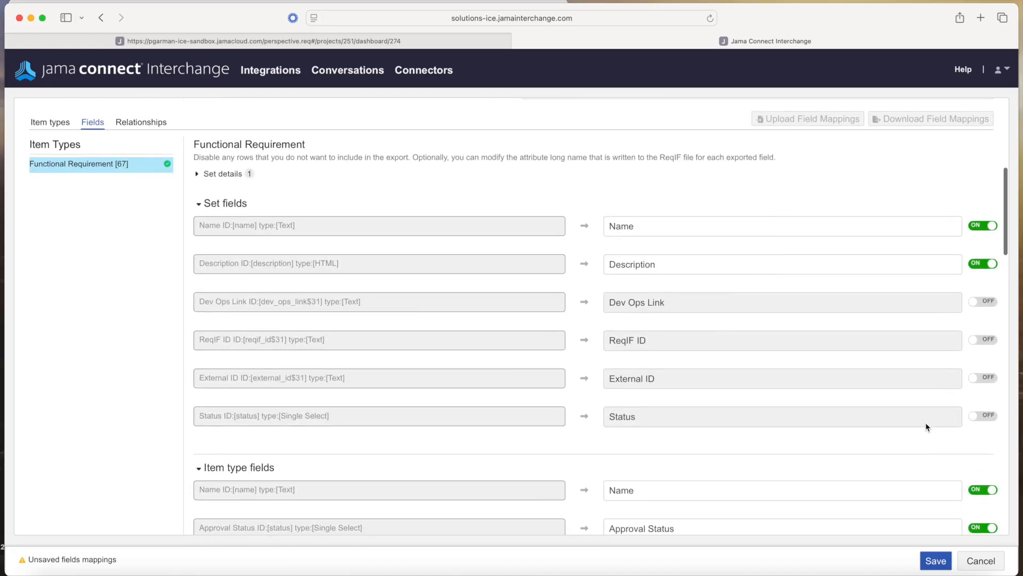
scroll(927, 426, "down", 5)
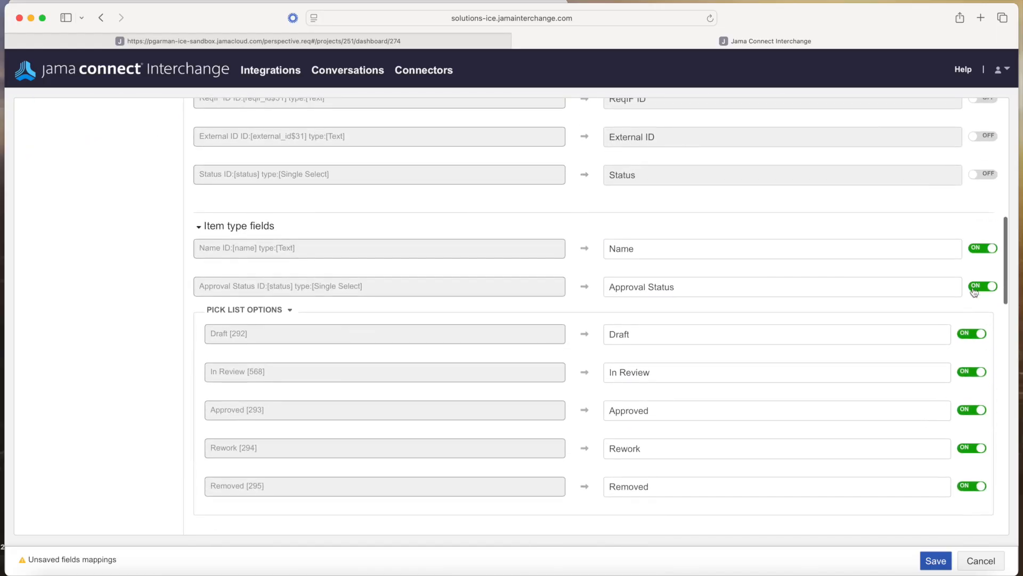
Switch off Approval Status, Dev Status, Priority, Dev URL, Dev Project, API ID and ReqIF ID
left_click(979, 288)
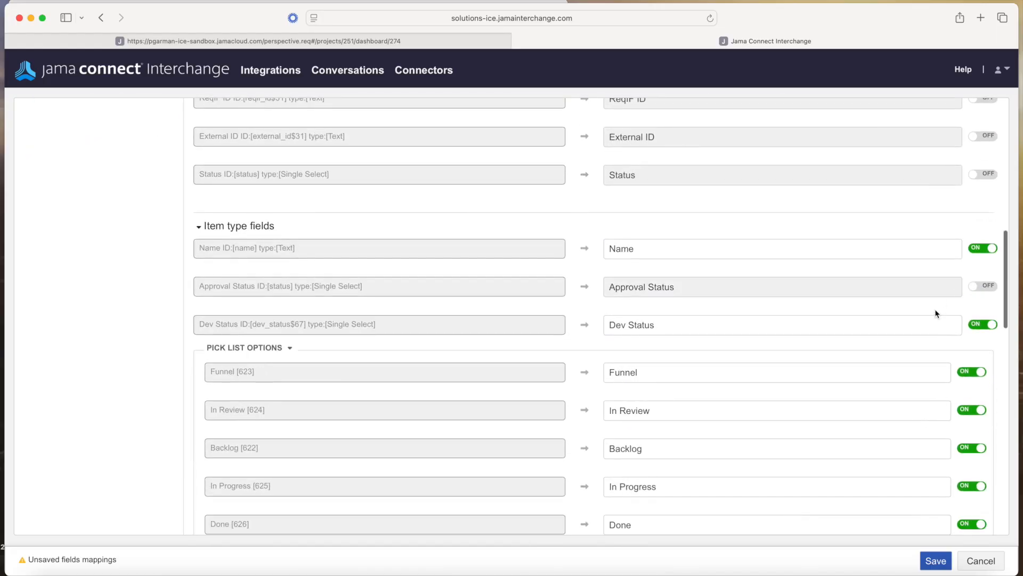
left_click(975, 325)
scroll(913, 400, "down", 3)
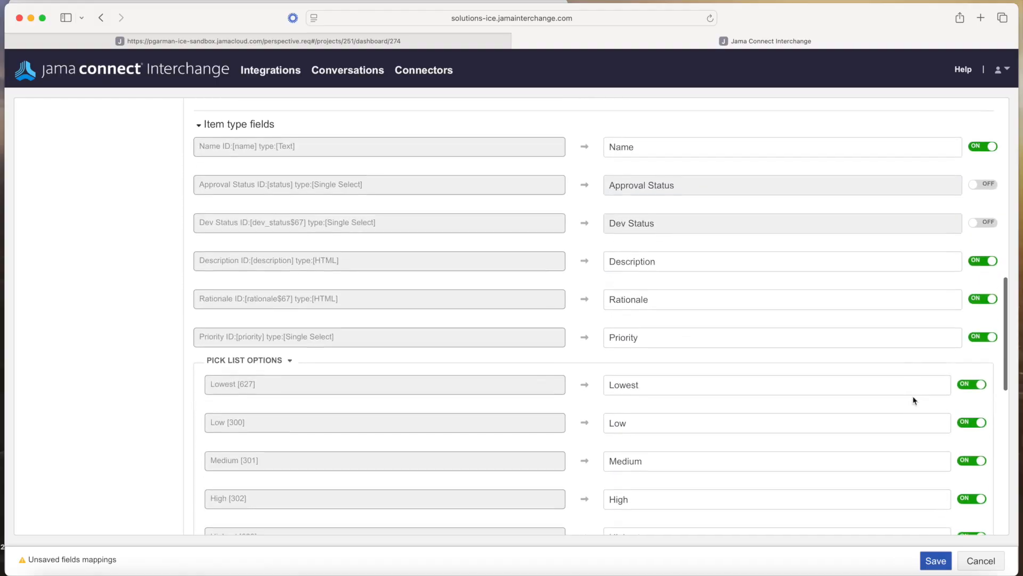
left_click(978, 324)
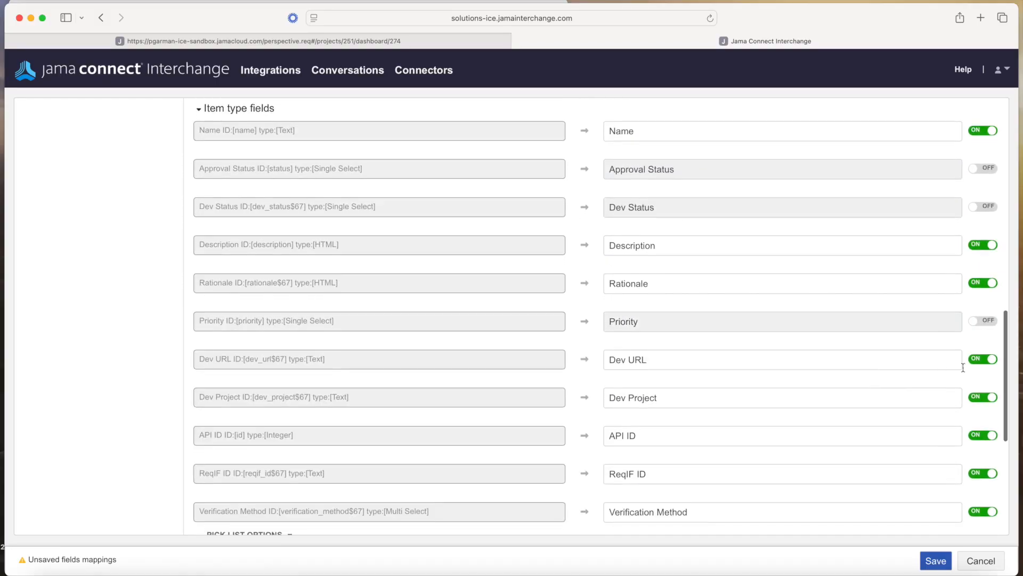
left_click(980, 361)
left_click(981, 399)
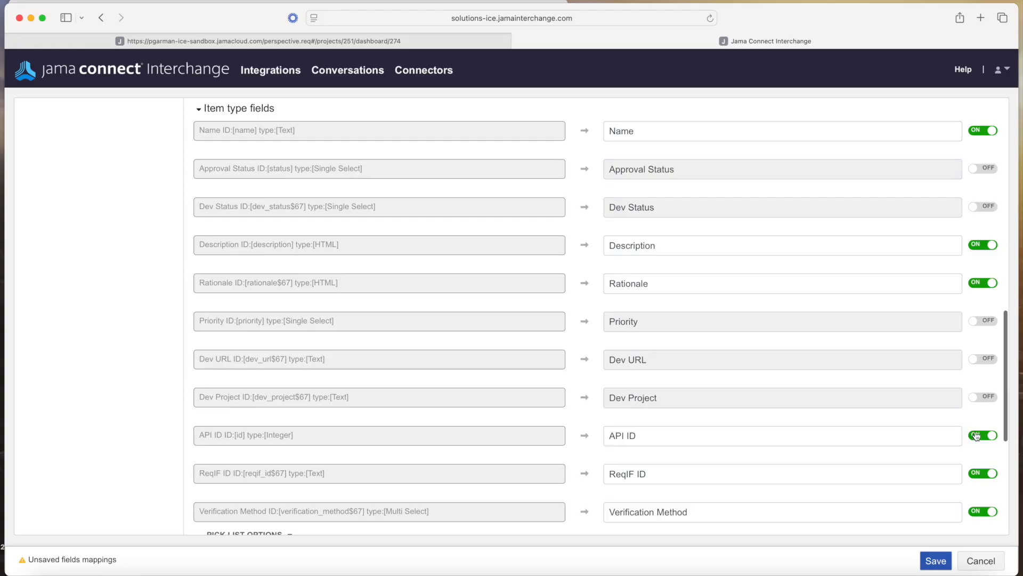
left_click(978, 436)
left_click(980, 475)
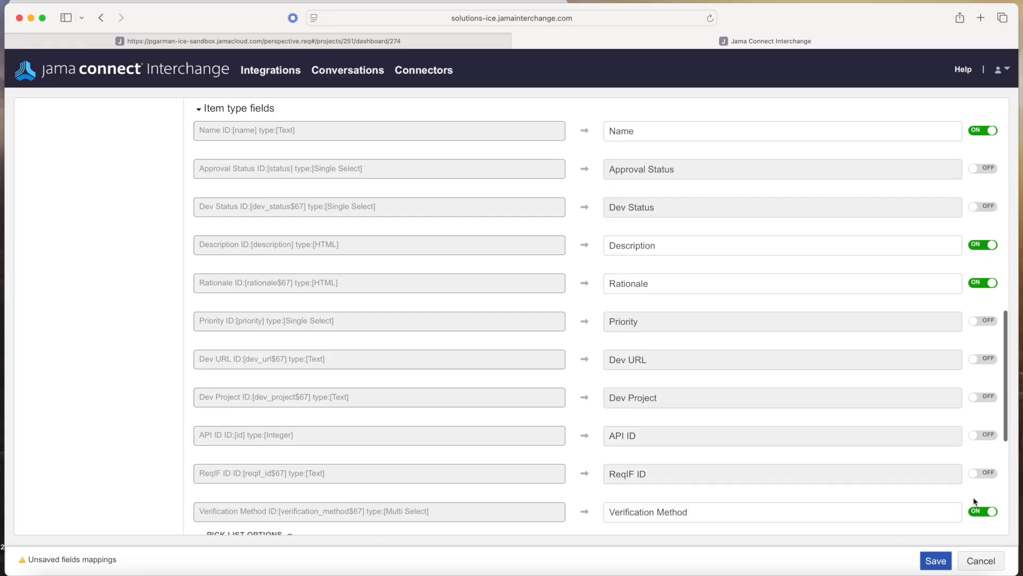
Switch off Verification Method, Reuse Source ID, Test batch edit and Test text, then save the mappings
scroll(975, 501, "down", 3)
left_click(981, 404)
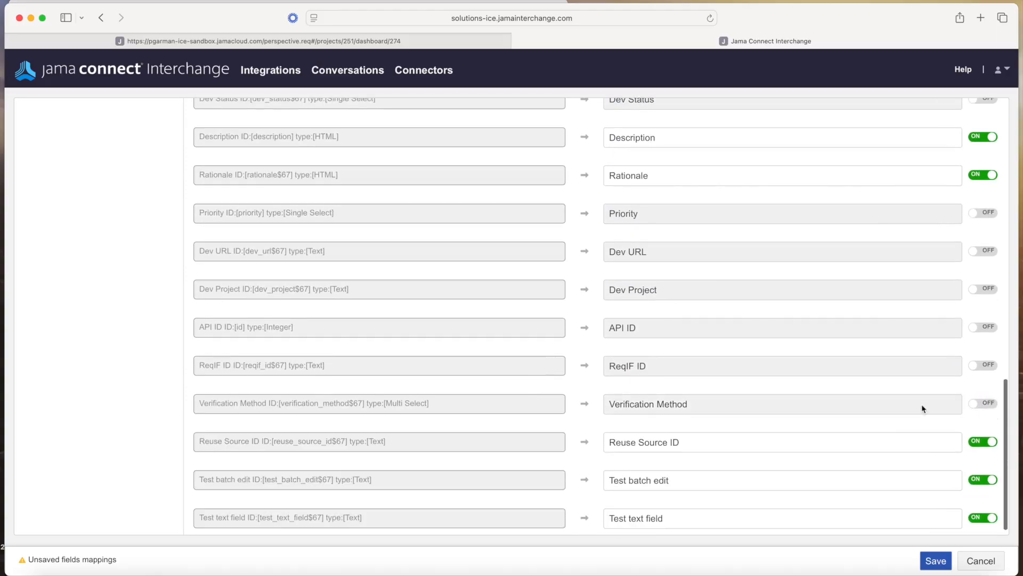
scroll(874, 443, "down", 1)
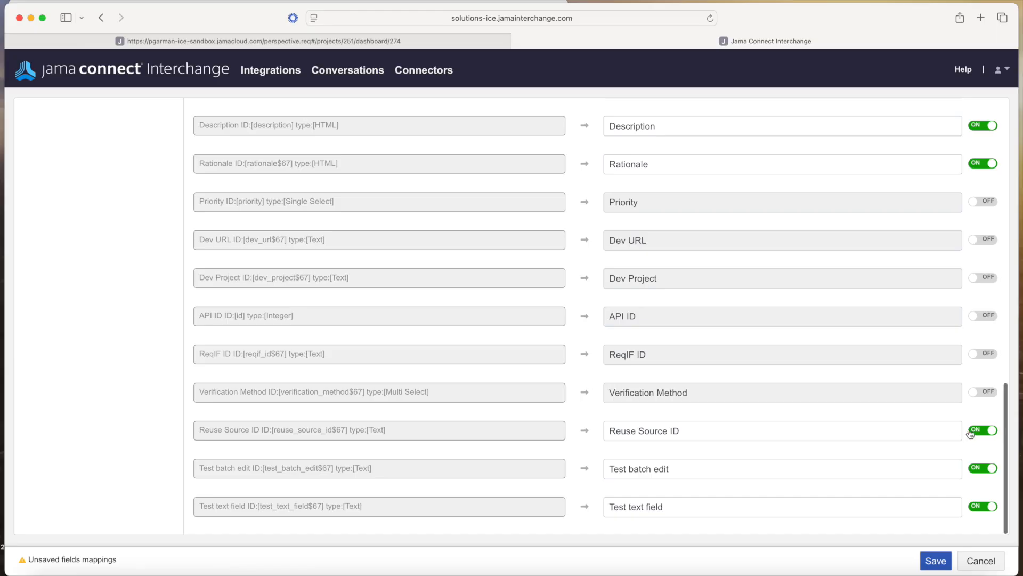
left_click(971, 431)
left_click(980, 472)
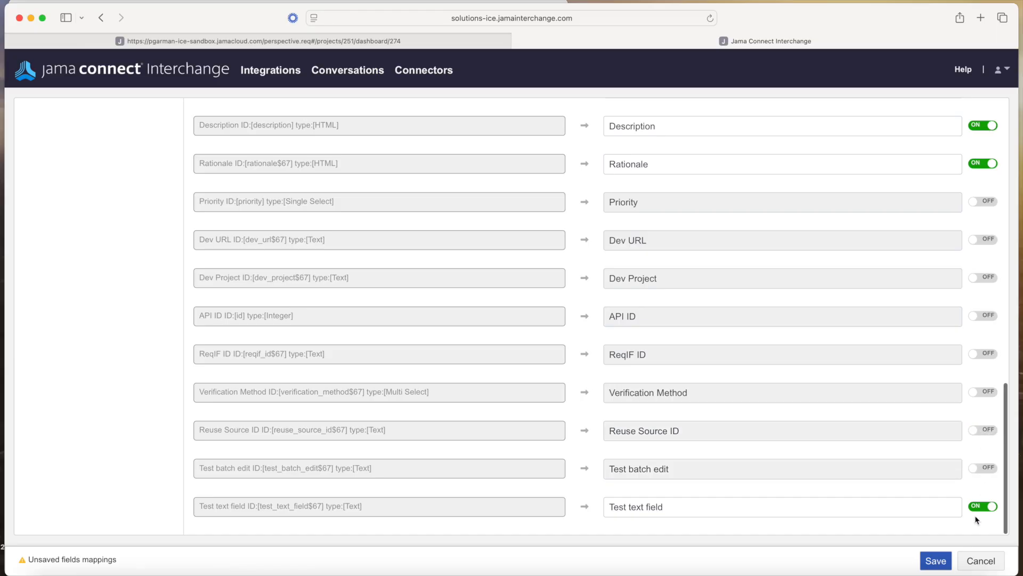
left_click(981, 507)
scroll(878, 376, "up", 5)
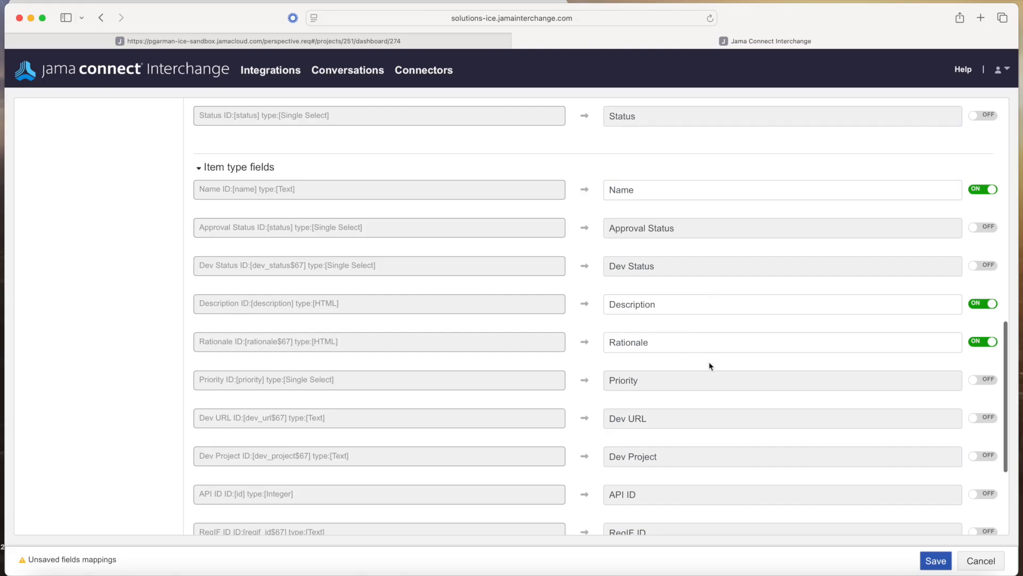
left_click(941, 564)
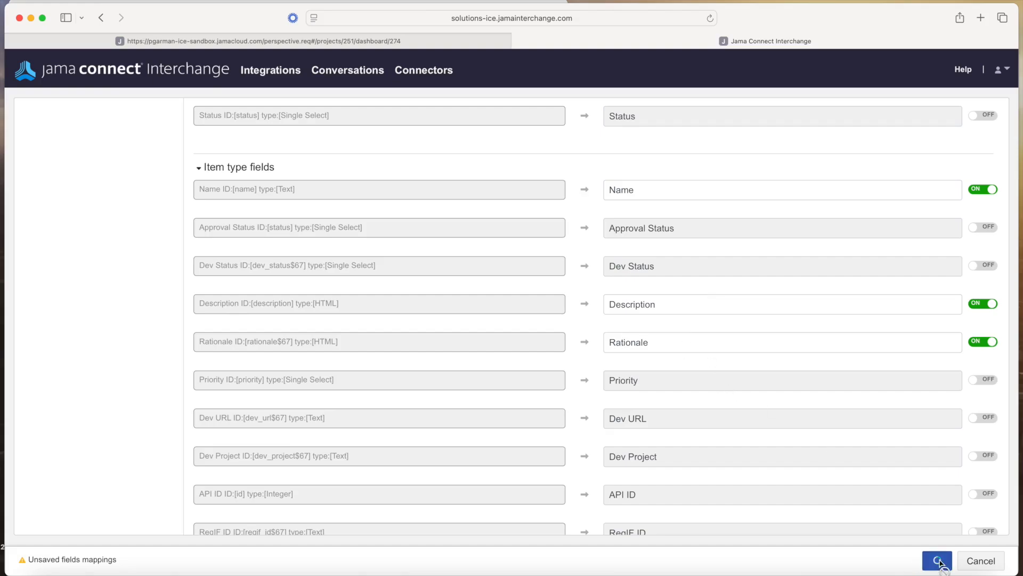
scroll(688, 295, "up", 10)
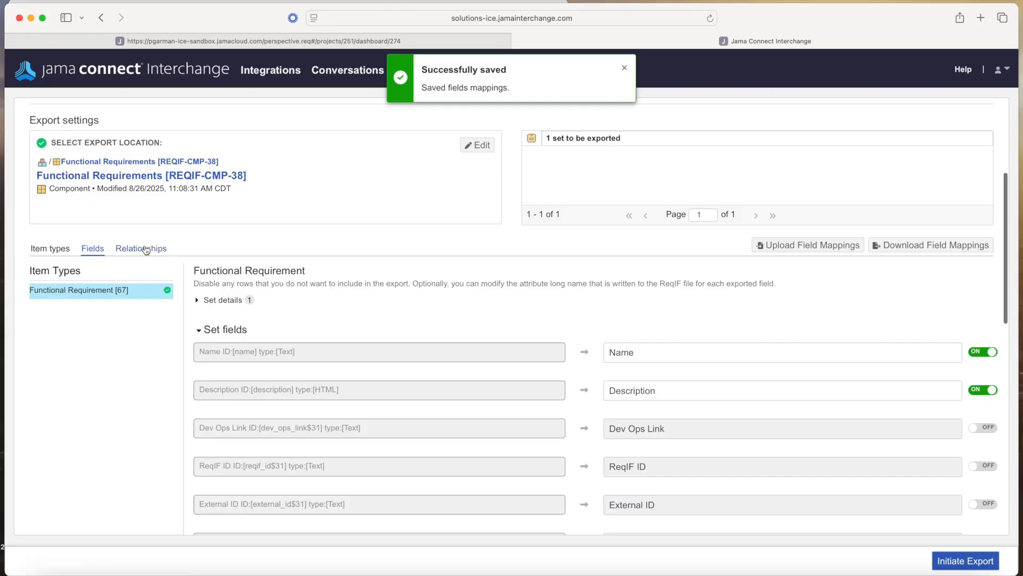
Review the five relationship type mappings, leaving them on, and confirm the export
left_click(142, 249)
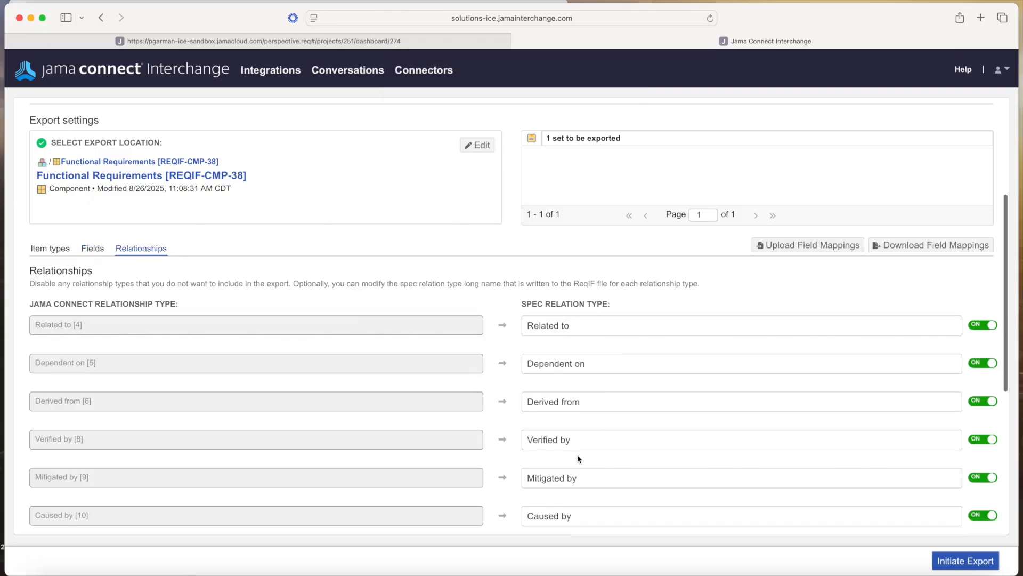
scroll(582, 445, "down", 5)
scroll(581, 442, "up", 6)
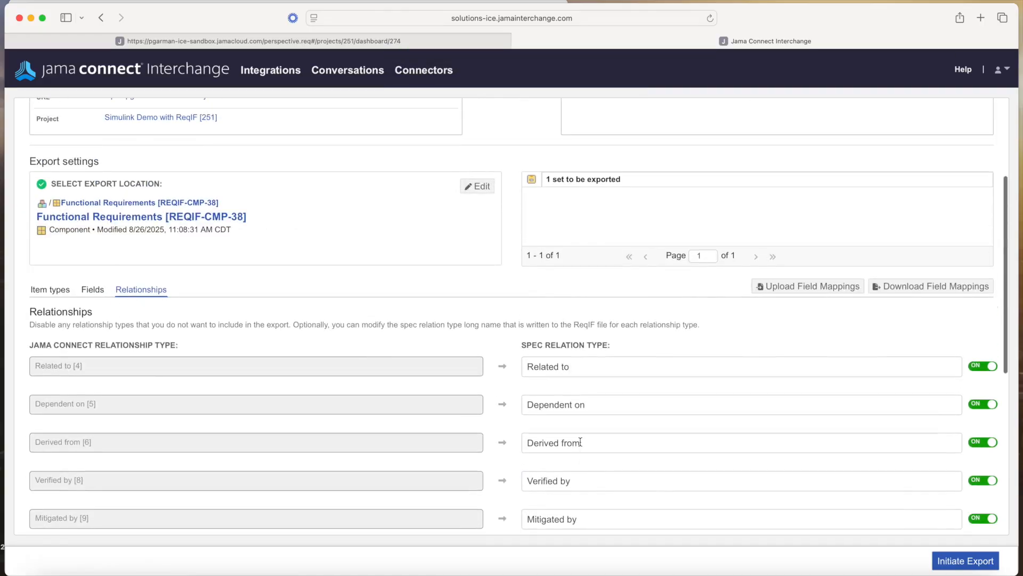
left_click(979, 567)
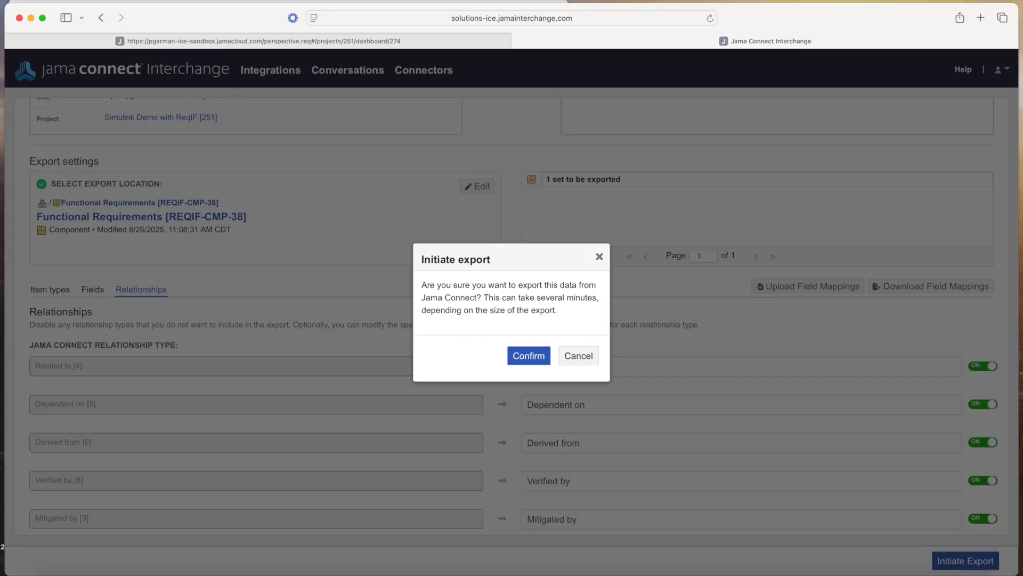
left_click(529, 355)
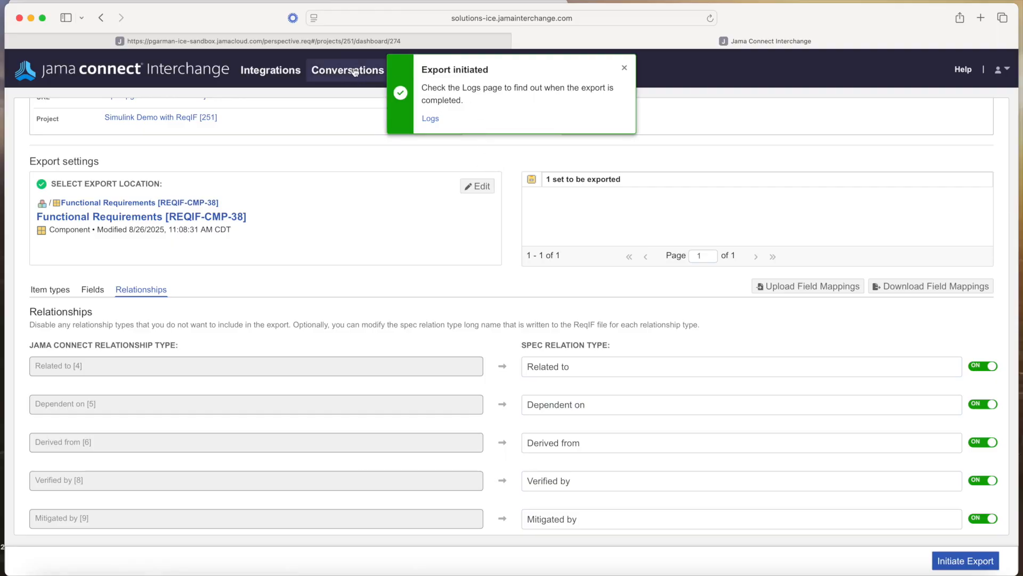
Show the conversation's logs with Debug entries included in the log level filter
left_click(431, 120)
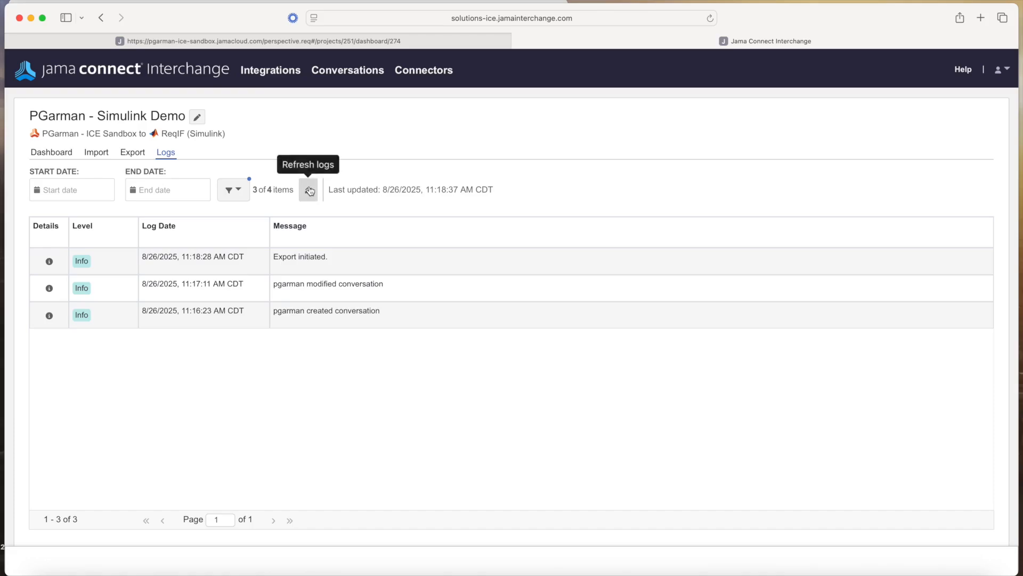
left_click(233, 190)
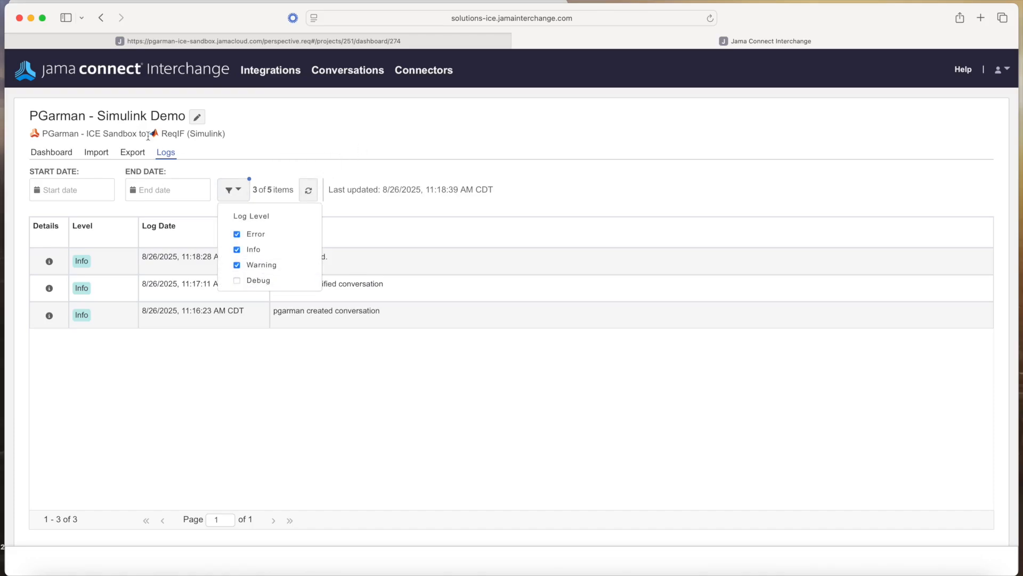
left_click(254, 281)
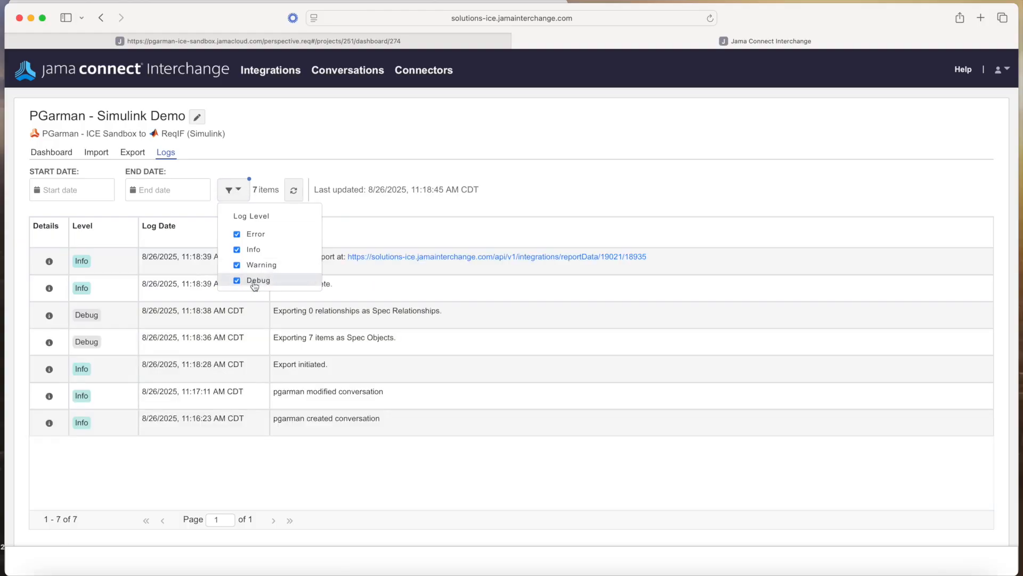
left_click(536, 200)
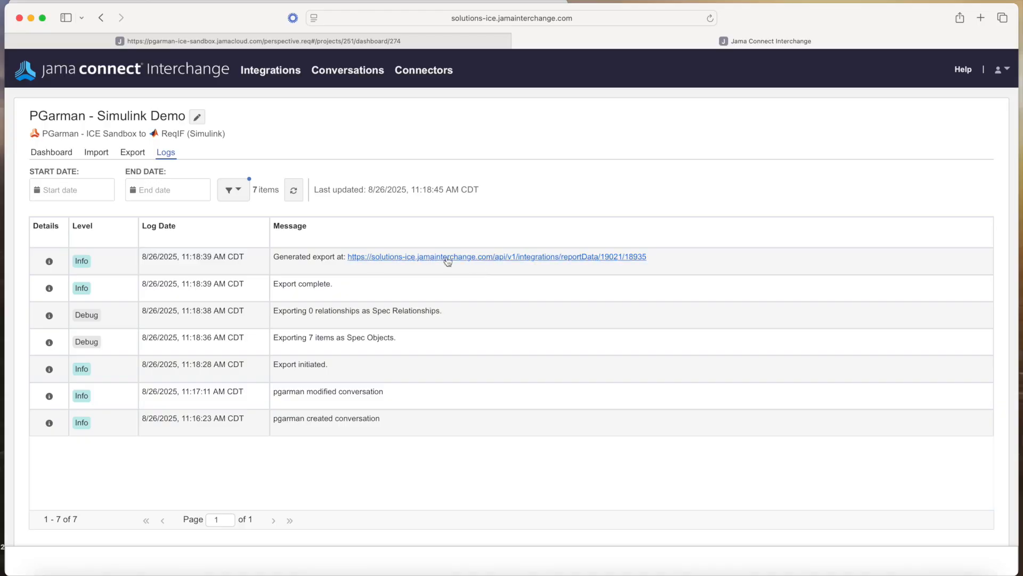
Download the generated .reqif export file onto the Desktop and bring the Simulink model forward
left_click(434, 258)
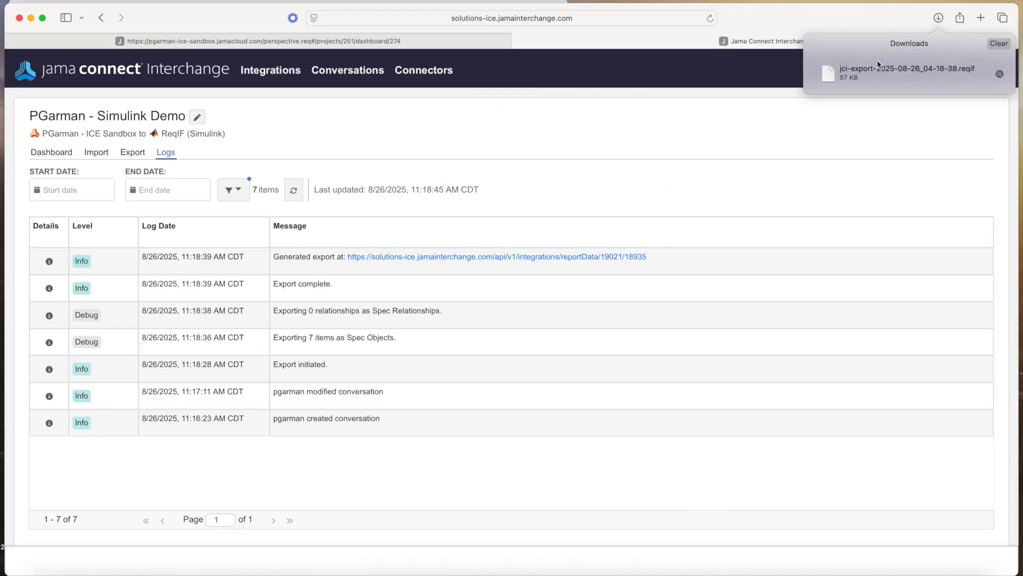
left_click_drag(831, 76, 32, 575)
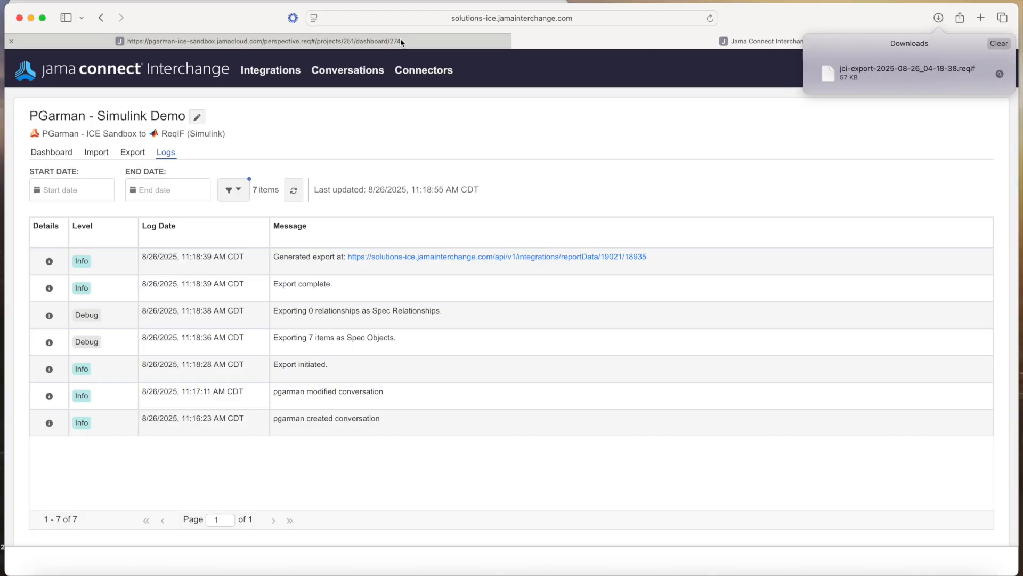
left_click(302, 1)
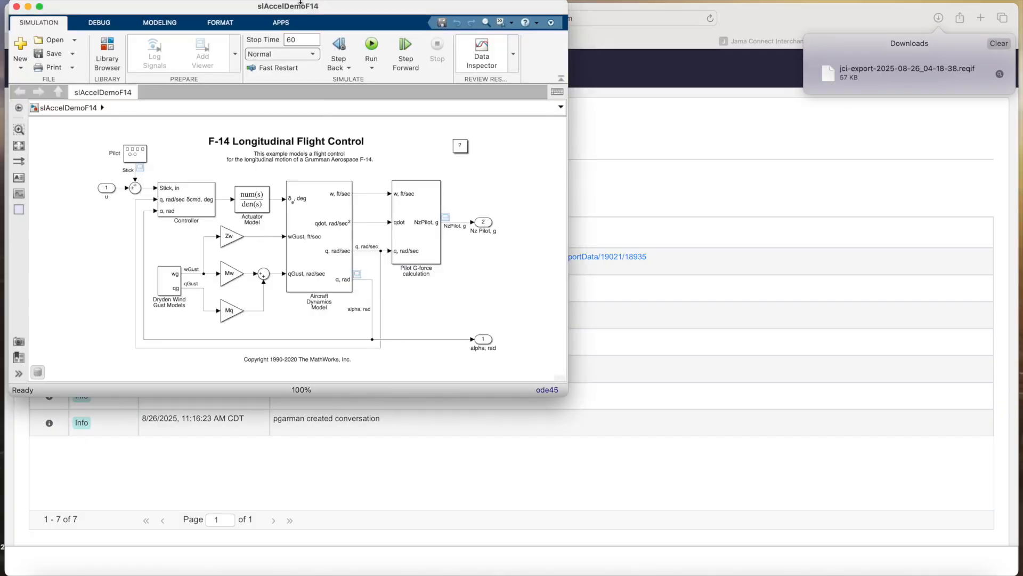
Bring the Requirements Editor forward and inspect the jci_export_2025_08_18_03_19_36 set's context menu without choosing anything
key("ctrl+Up")
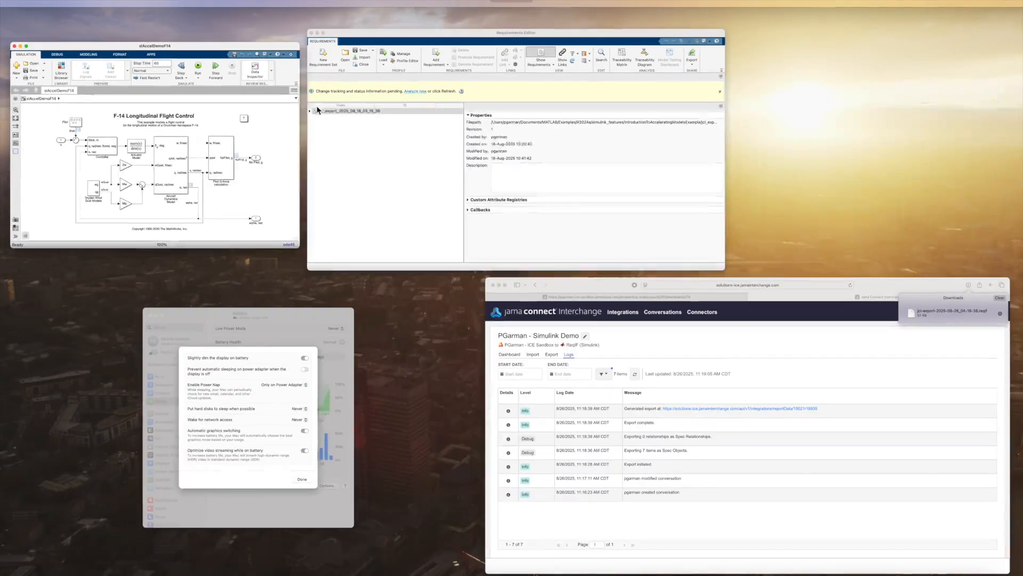
left_click(419, 182)
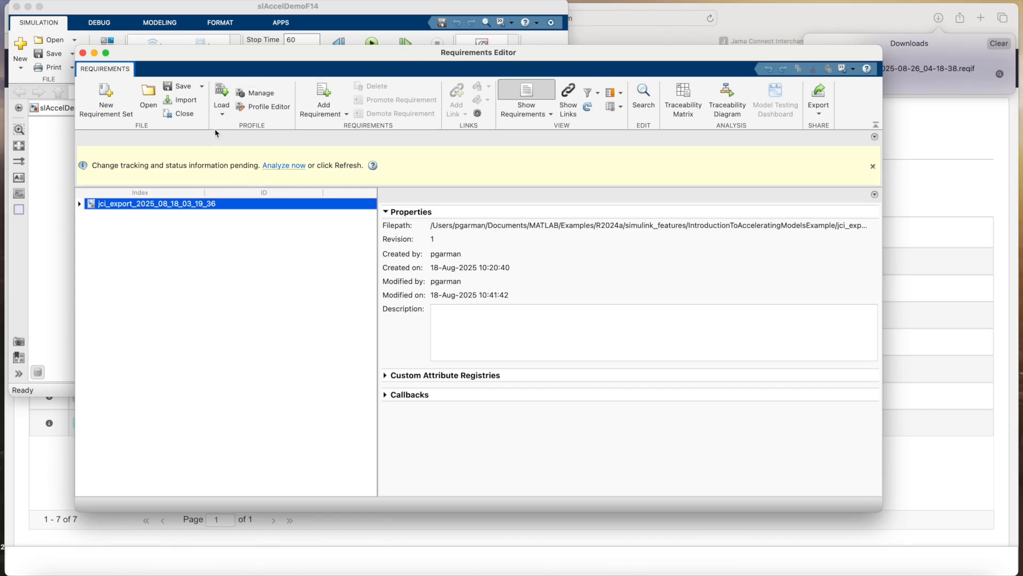
right_click(165, 205)
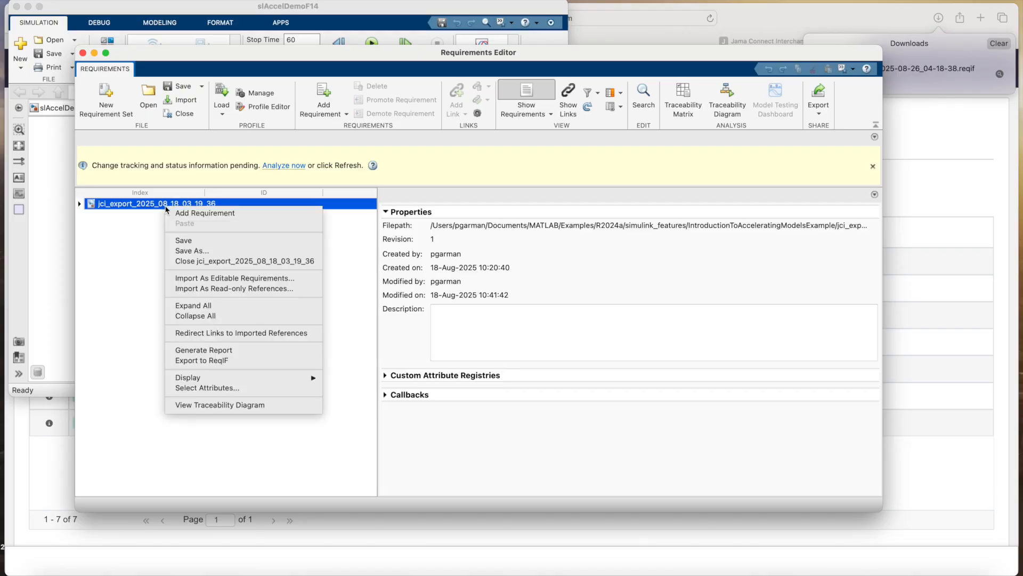
left_click(151, 332)
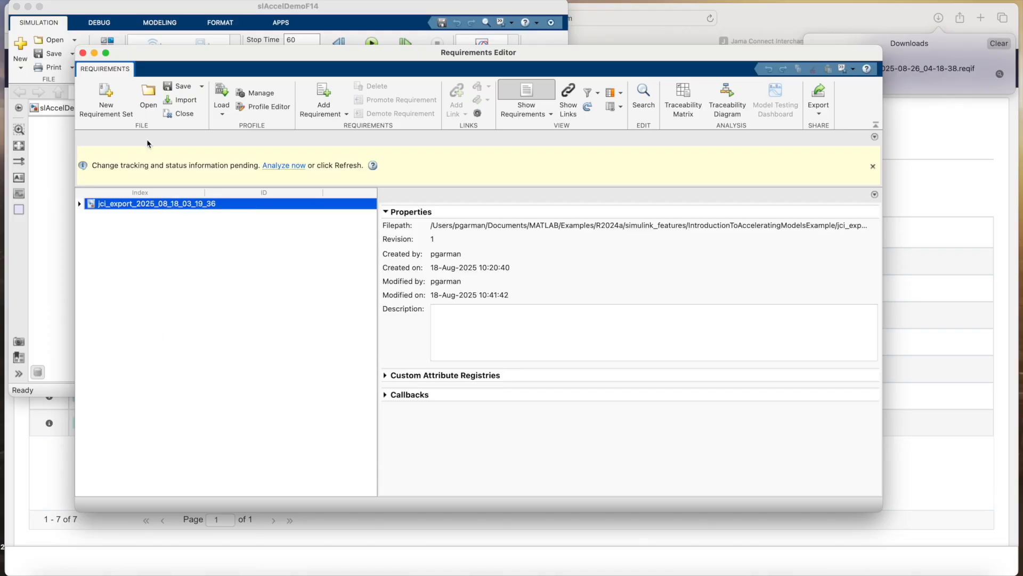
right_click(148, 204)
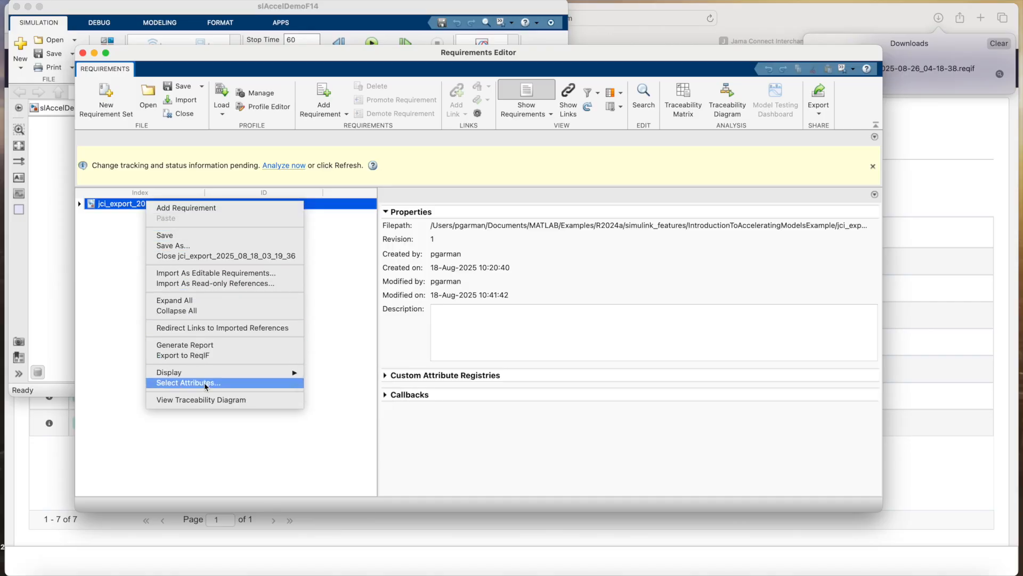
left_click(108, 338)
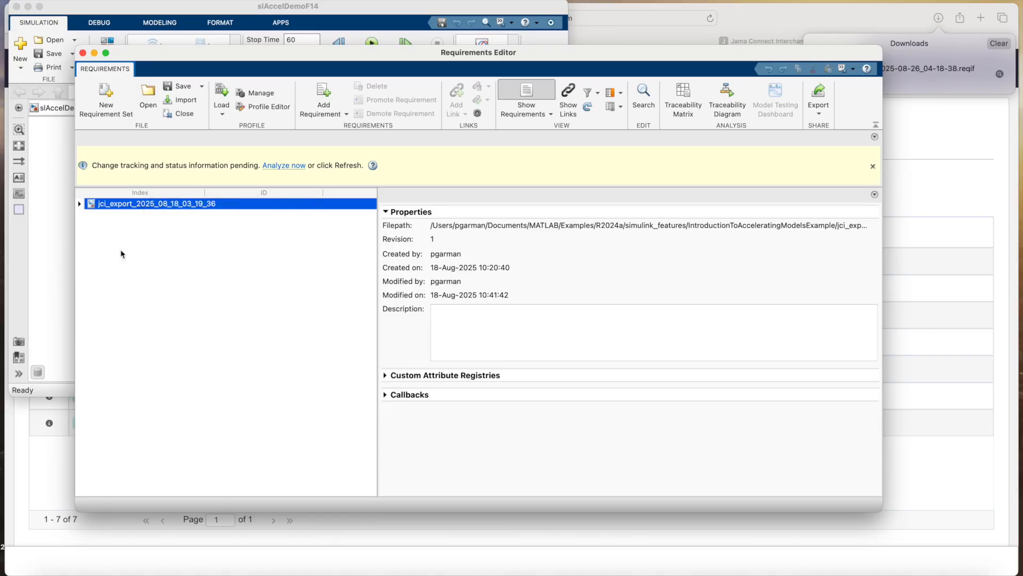
Start a ReqIF file import and select the jci-export .reqif file from the Desktop
left_click(179, 100)
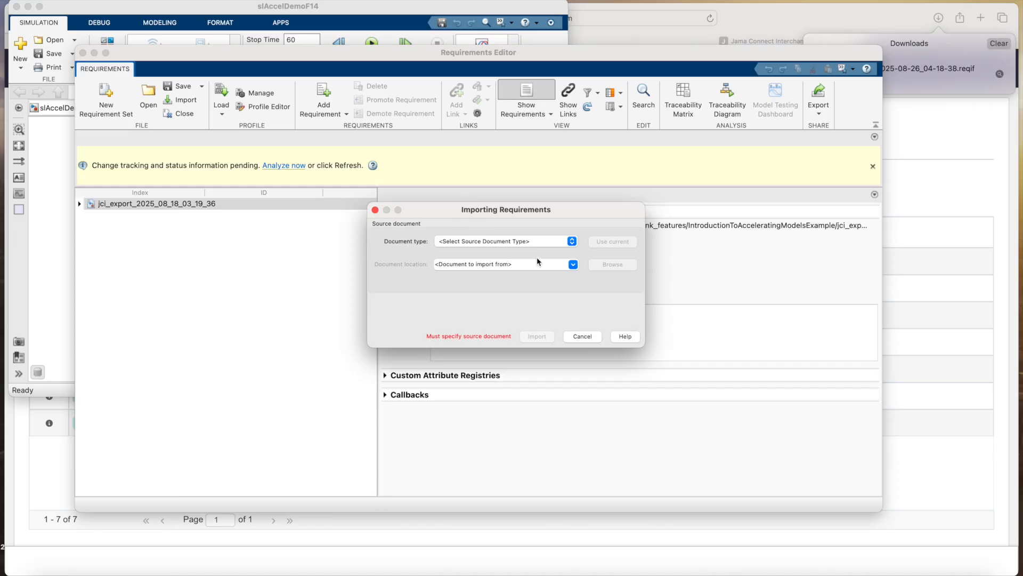
left_click(541, 241)
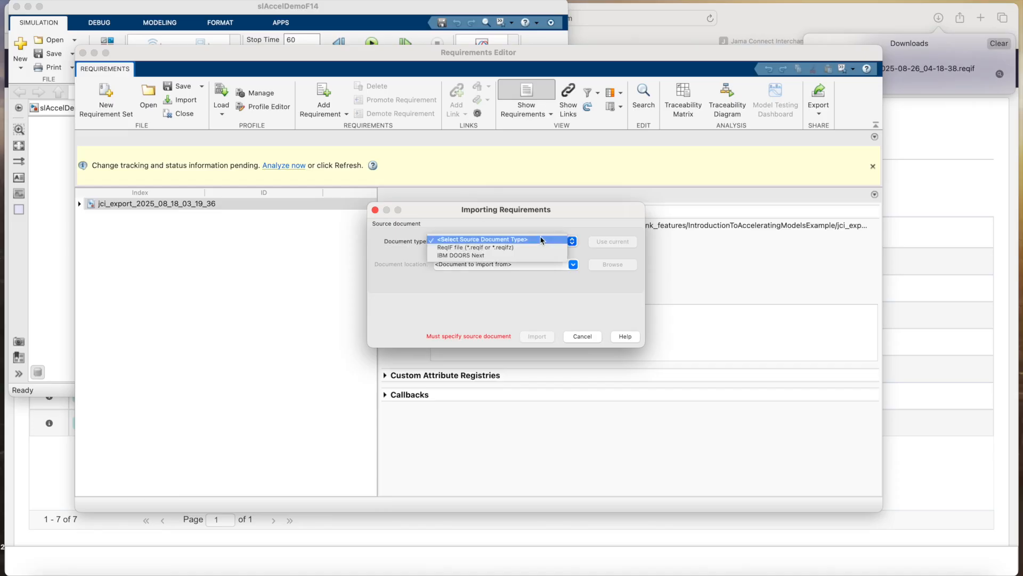
left_click(494, 247)
left_click(610, 264)
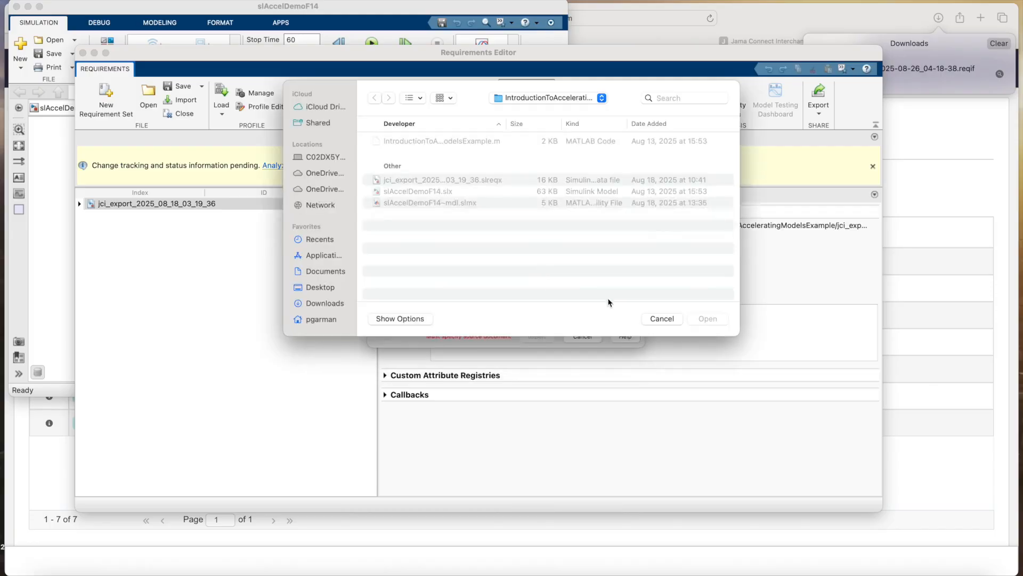
left_click(319, 289)
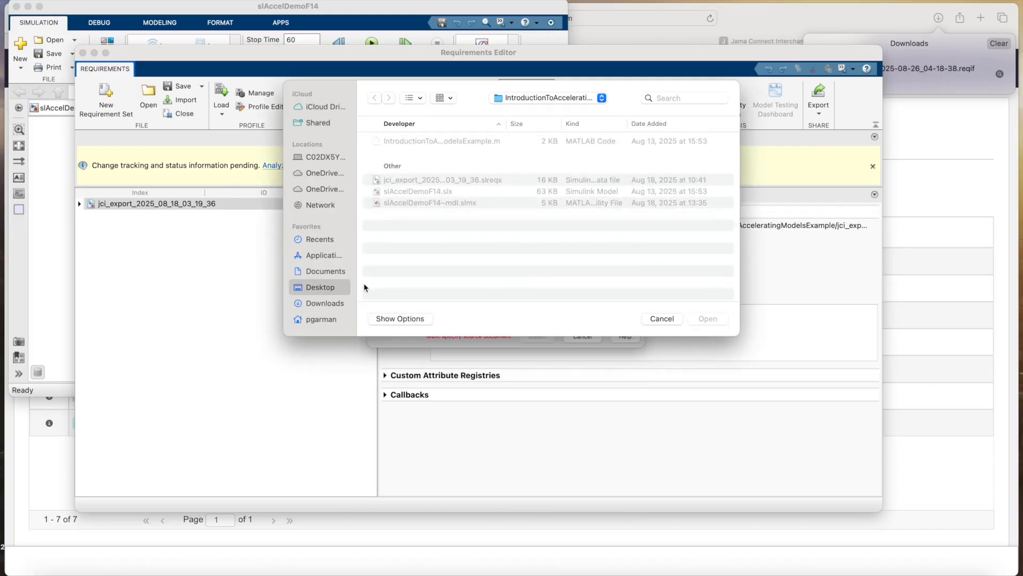
scroll(485, 247, "down", 5)
scroll(484, 247, "down", 5)
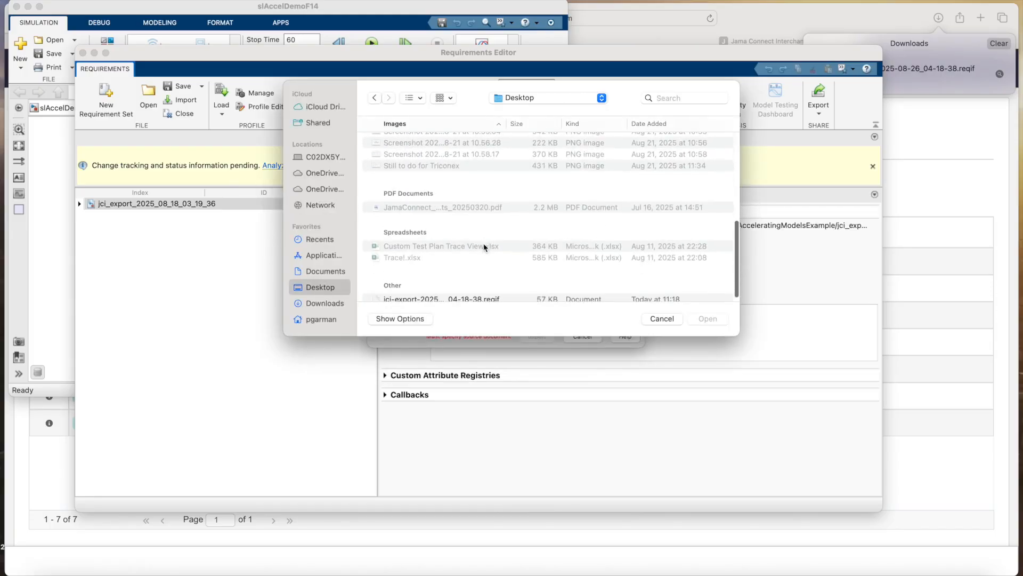
left_click(425, 293)
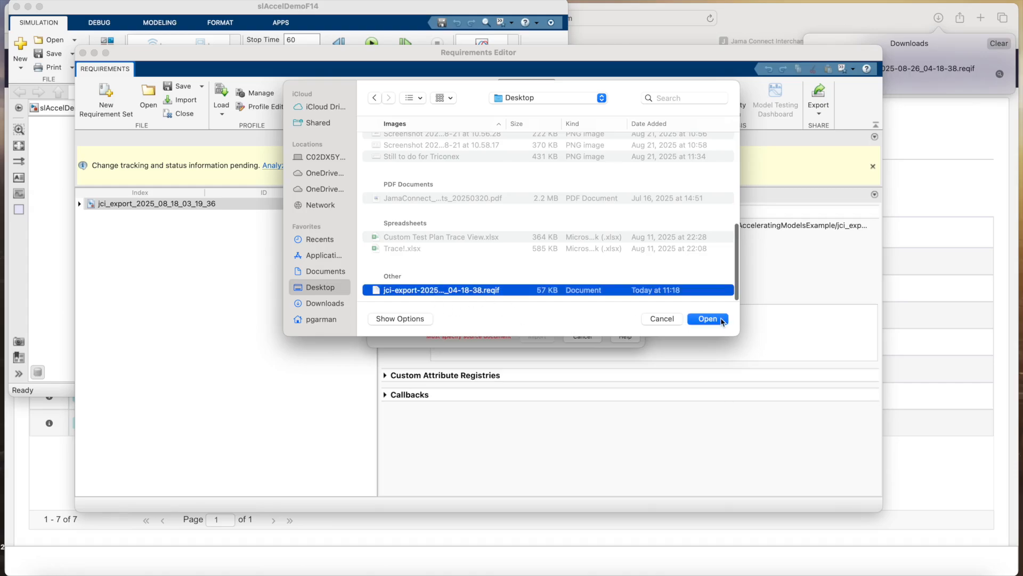
left_click(722, 320)
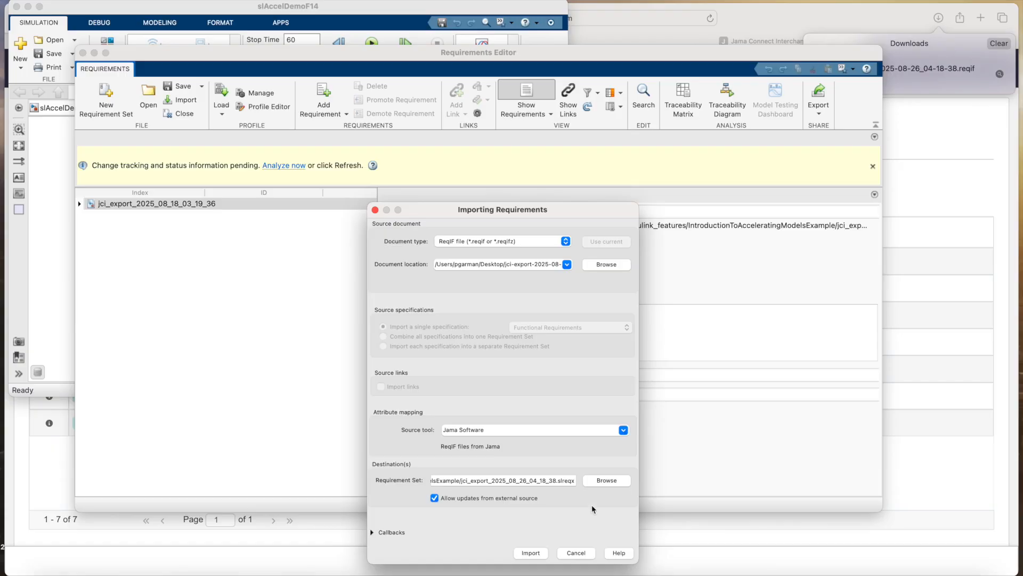
Import the file as the new jci_export_2025_08_26_04_18_38 set and select requirement 1.1
left_click(531, 553)
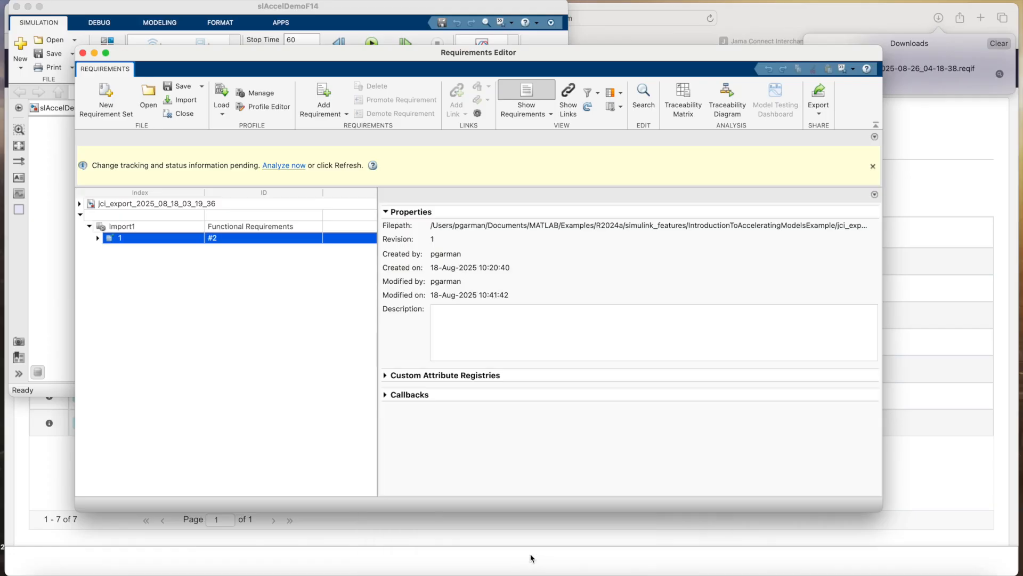
left_click(120, 235)
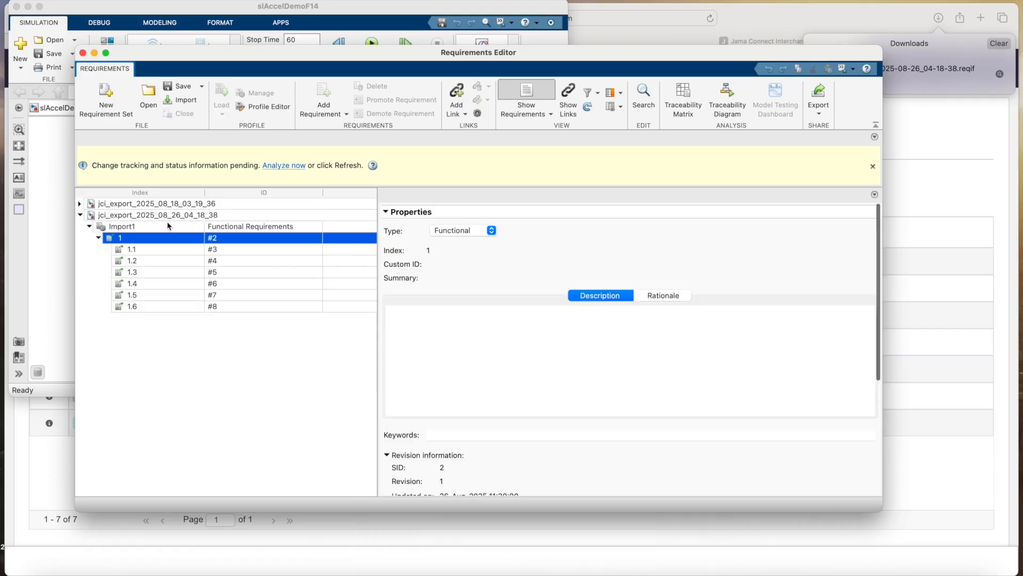
left_click(147, 249)
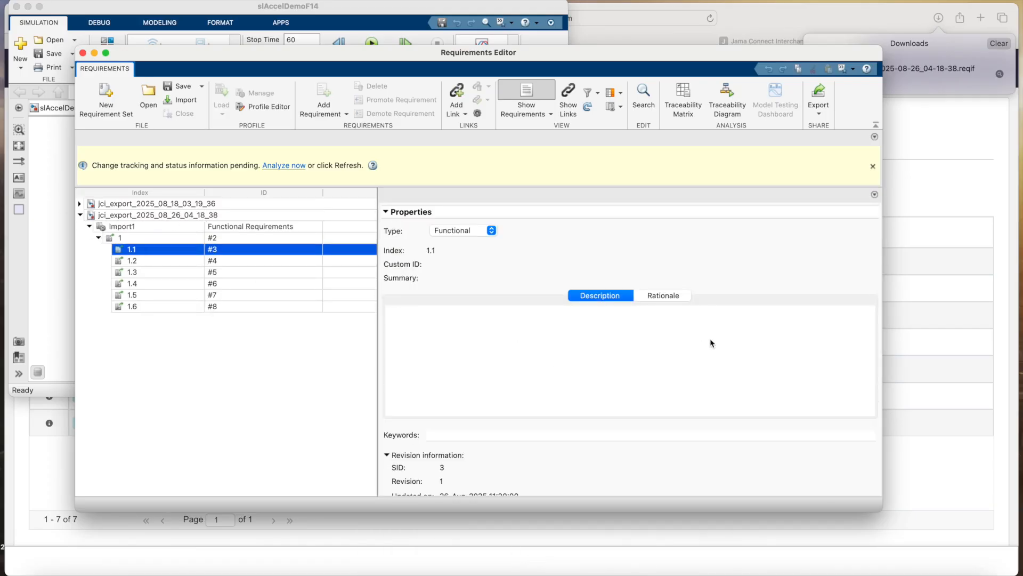
scroll(621, 385, "down", 3)
scroll(619, 383, "up", 3)
Review requirement 1.1's rationale, description and custom attributes, including Project ID REQIF-FR-215
left_click(664, 296)
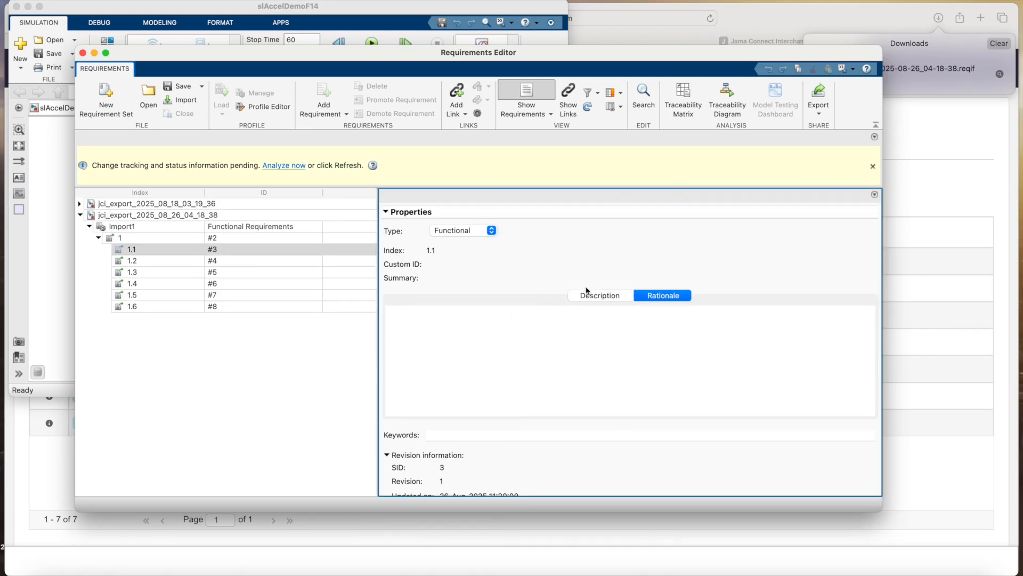
left_click(590, 297)
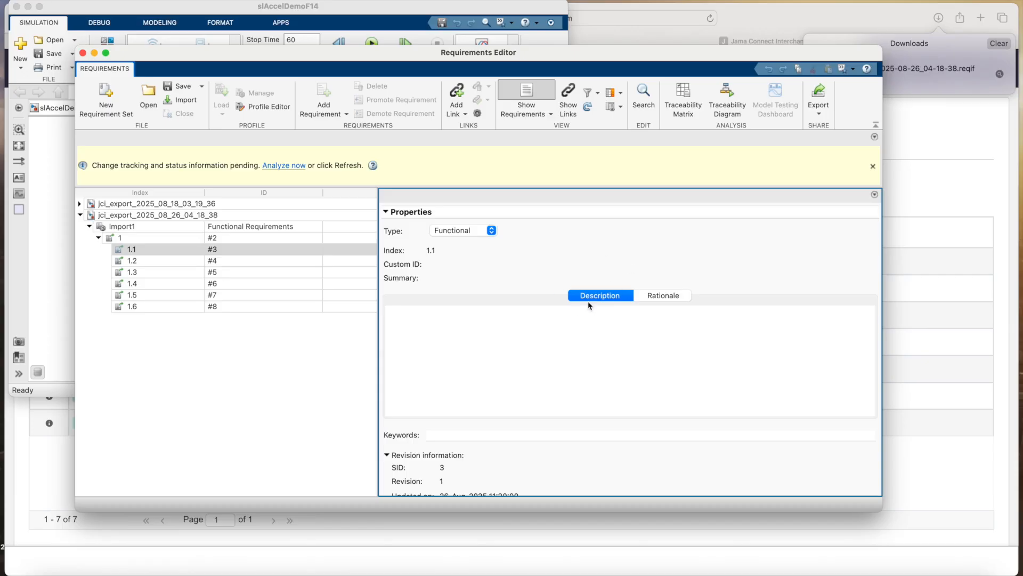
scroll(531, 340, "down", 5)
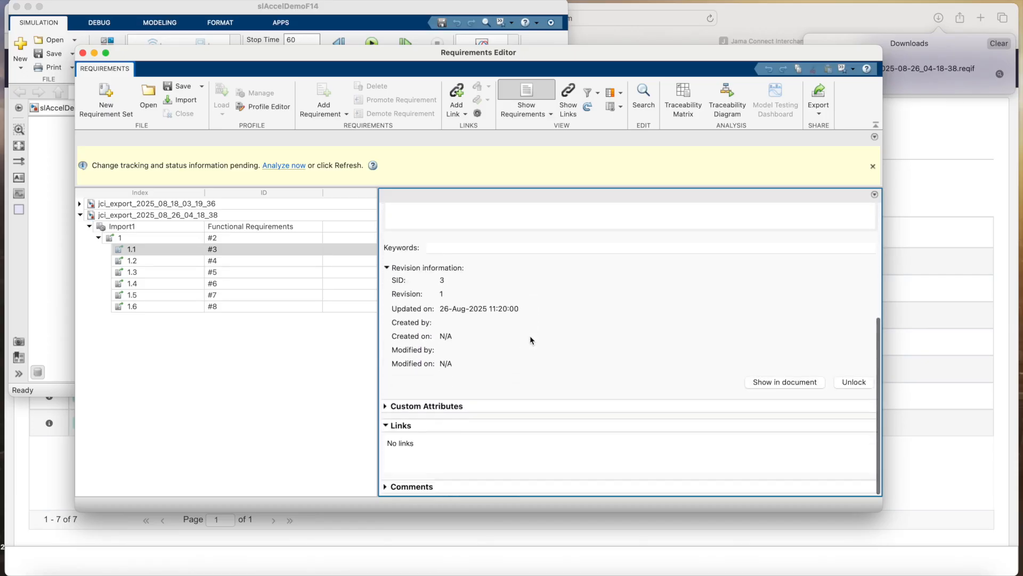
left_click(385, 407)
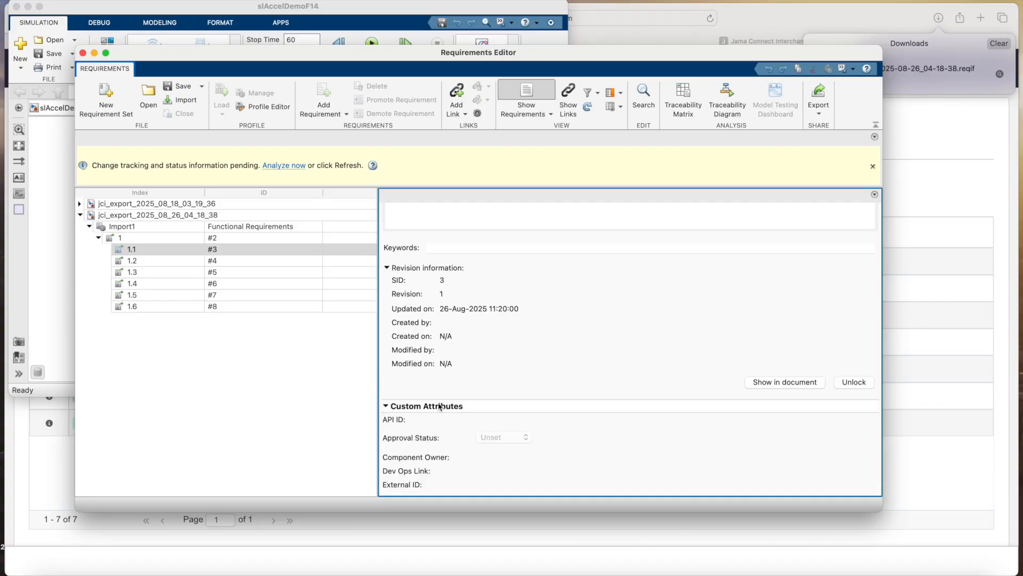
scroll(479, 399, "down", 5)
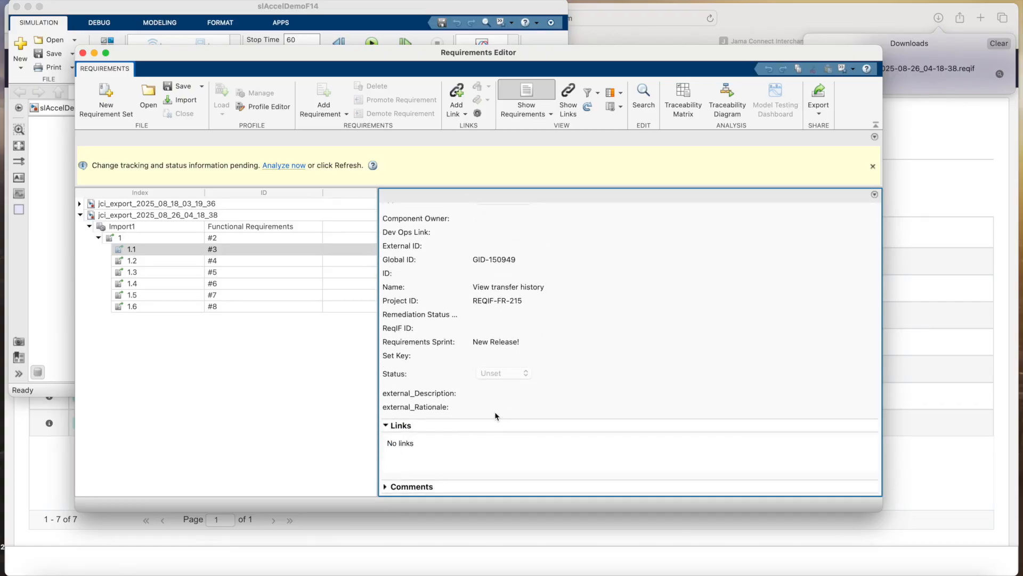
scroll(499, 414, "up", 1)
scroll(498, 414, "up", 2)
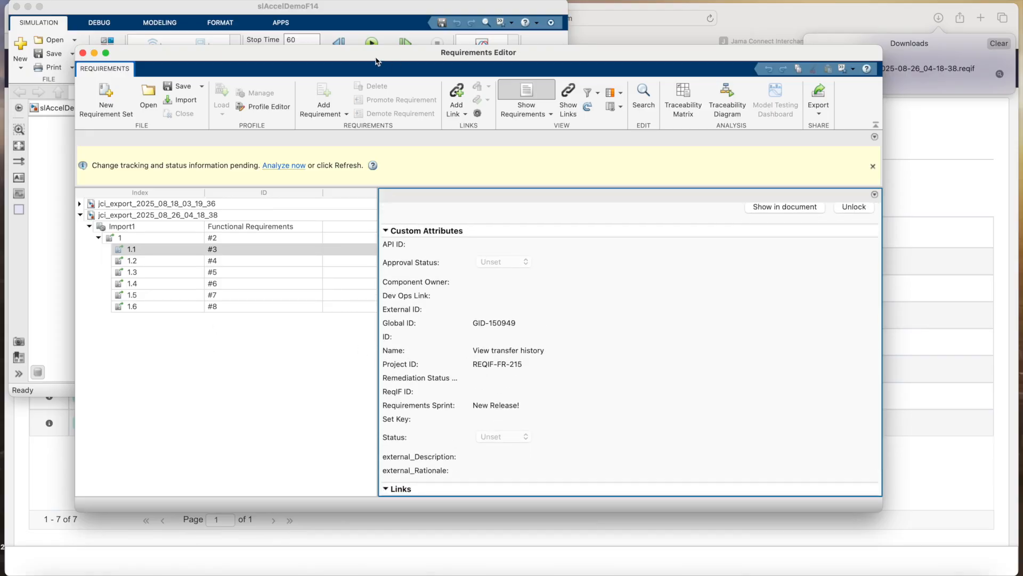
Link requirement 1.1 to the Controller subsystem of the F-14 model
left_click_drag(379, 59, 494, 51)
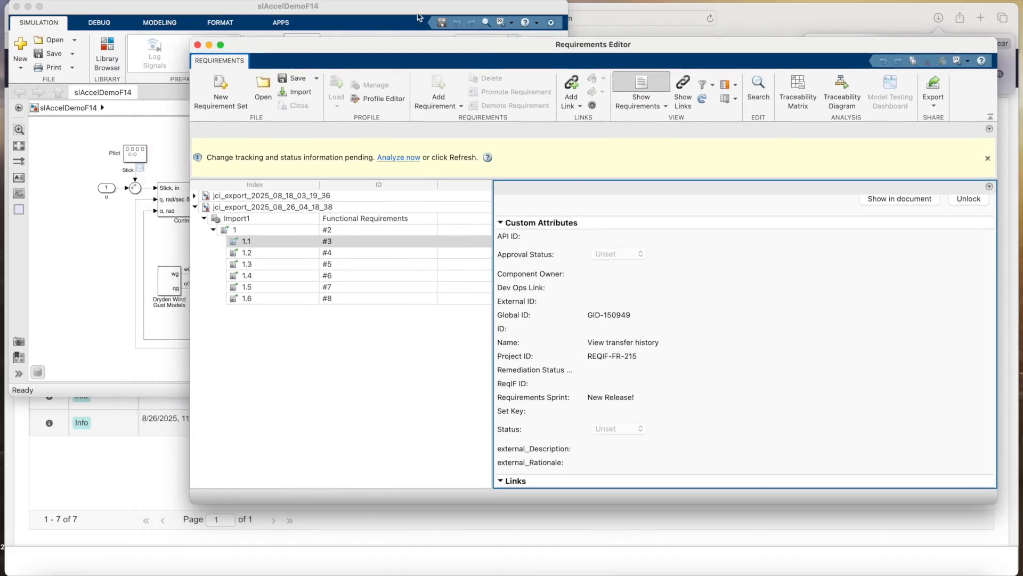
left_click(413, 10)
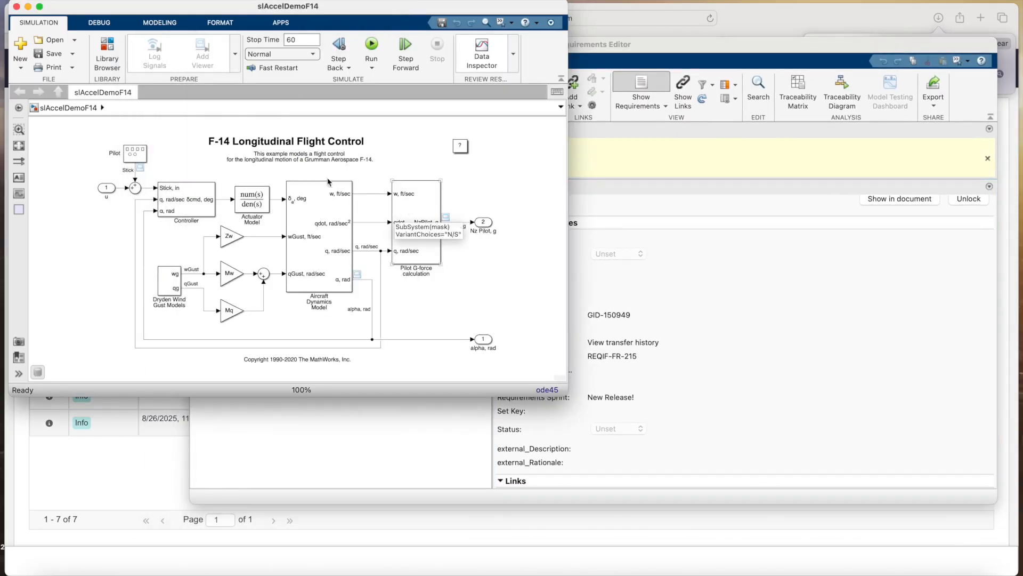
left_click(190, 196)
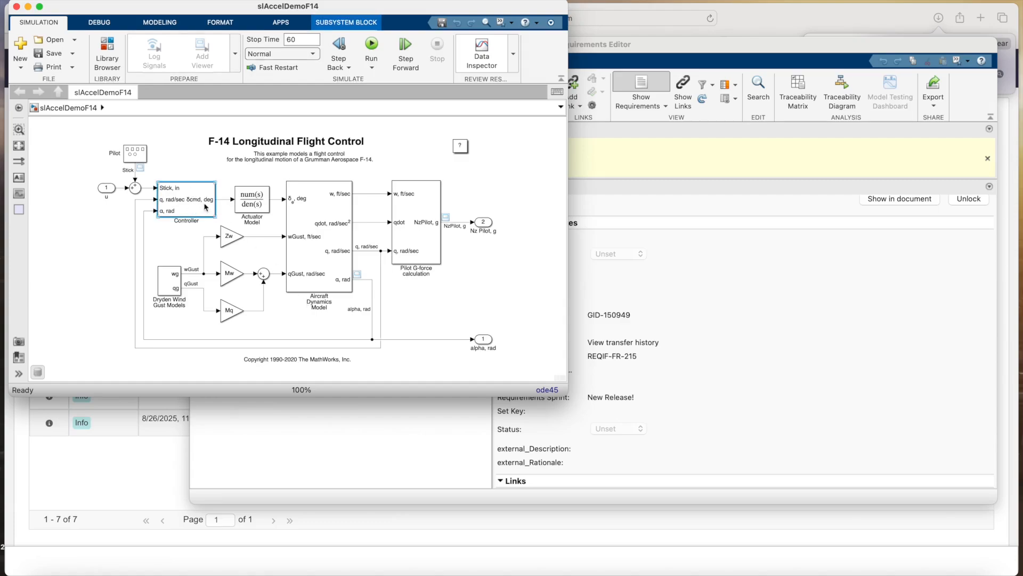
left_click(641, 49)
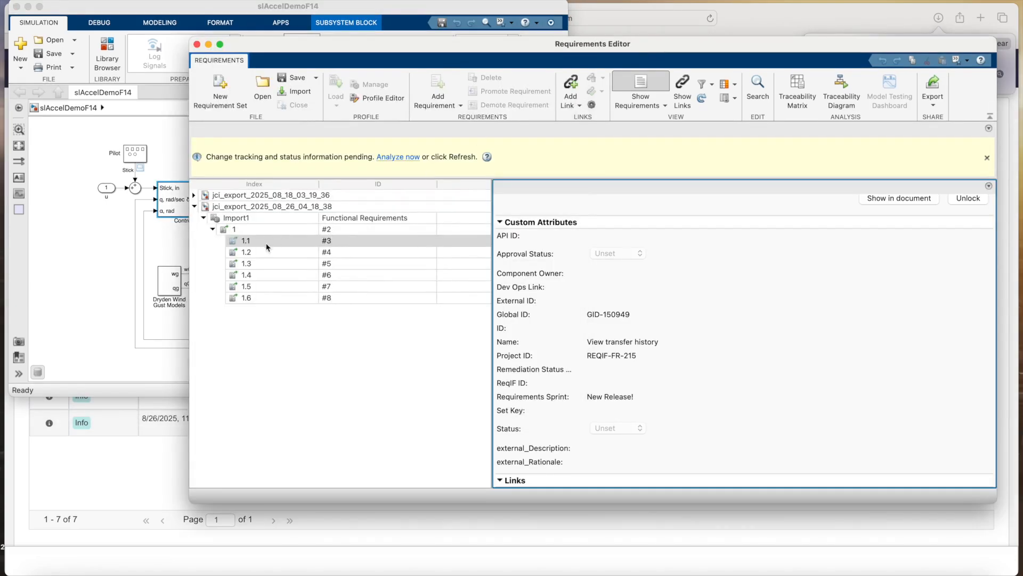
right_click(257, 243)
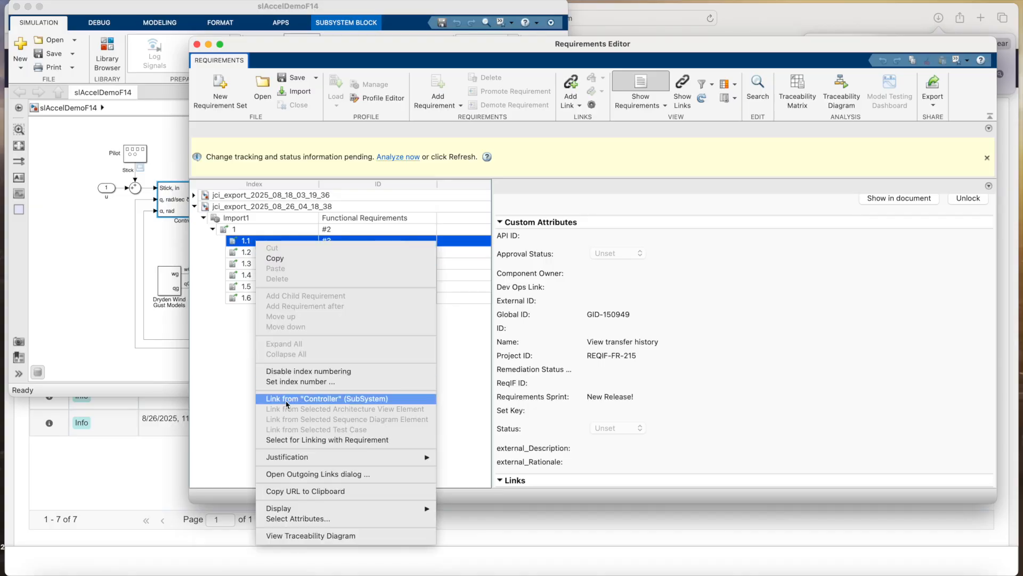
left_click(349, 401)
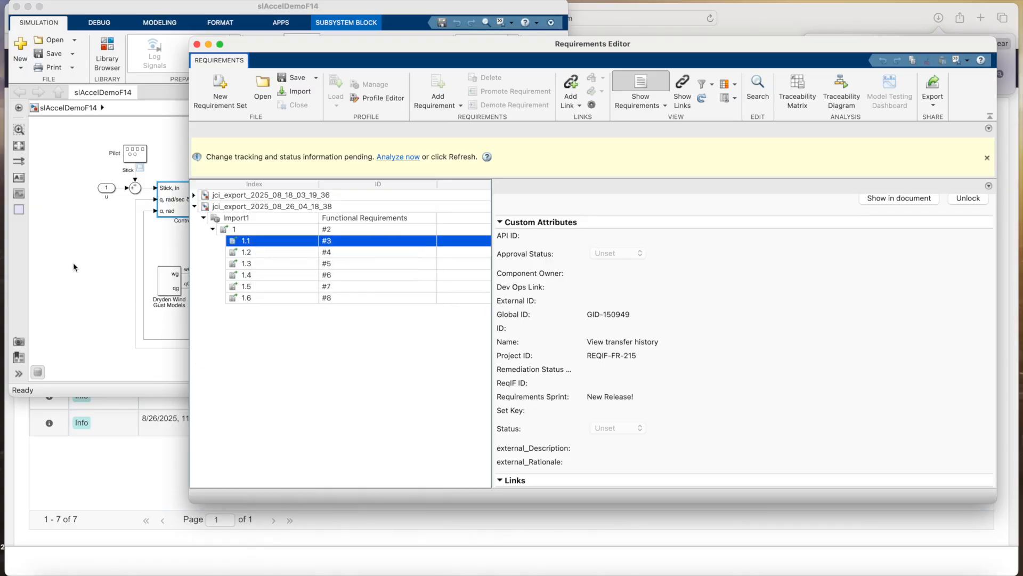
Link requirement 1.3 to the Dryden Wind Gust Models block
left_click(46, 265)
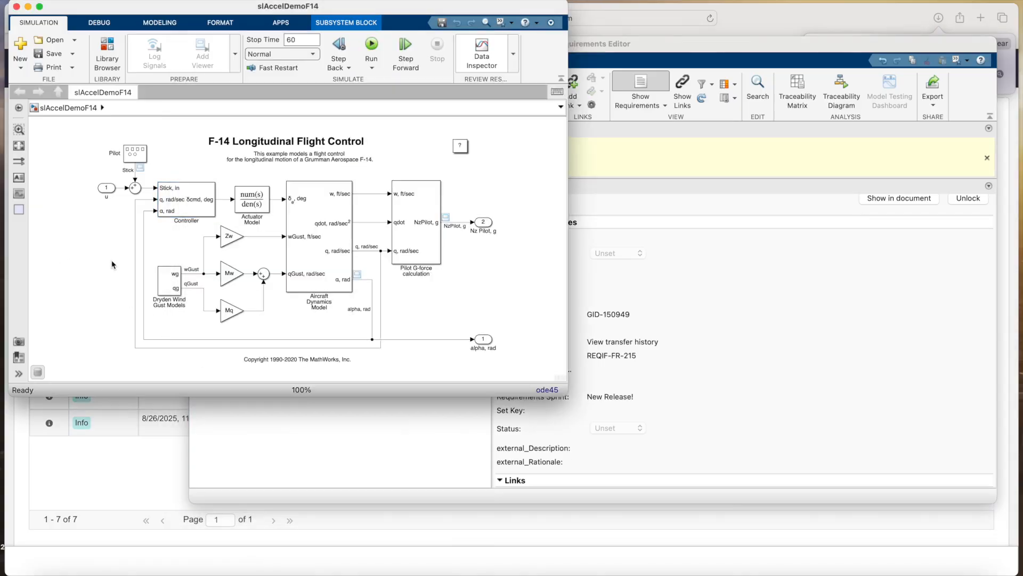
left_click(172, 287)
left_click(297, 431)
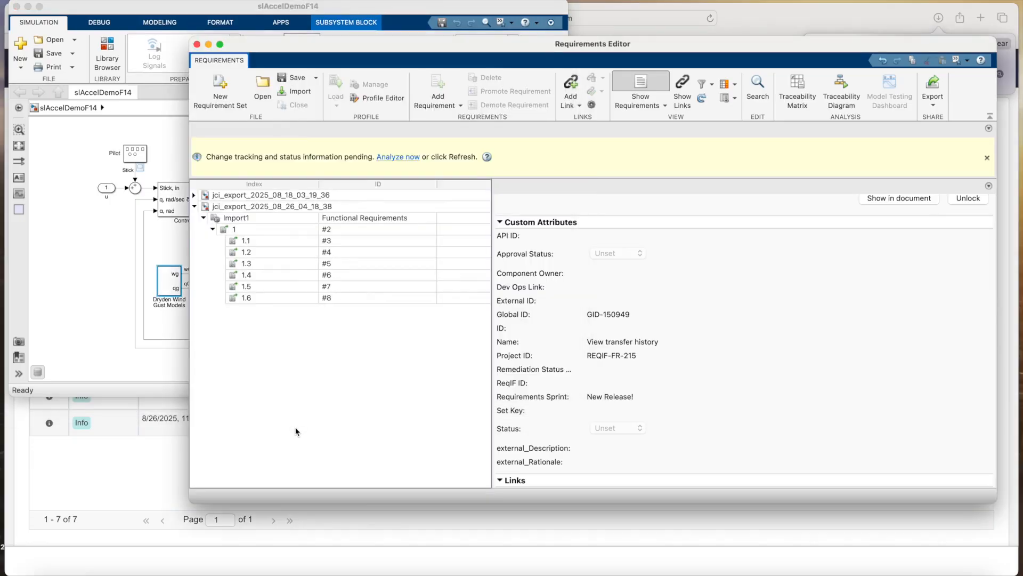
left_click(259, 267)
right_click(258, 264)
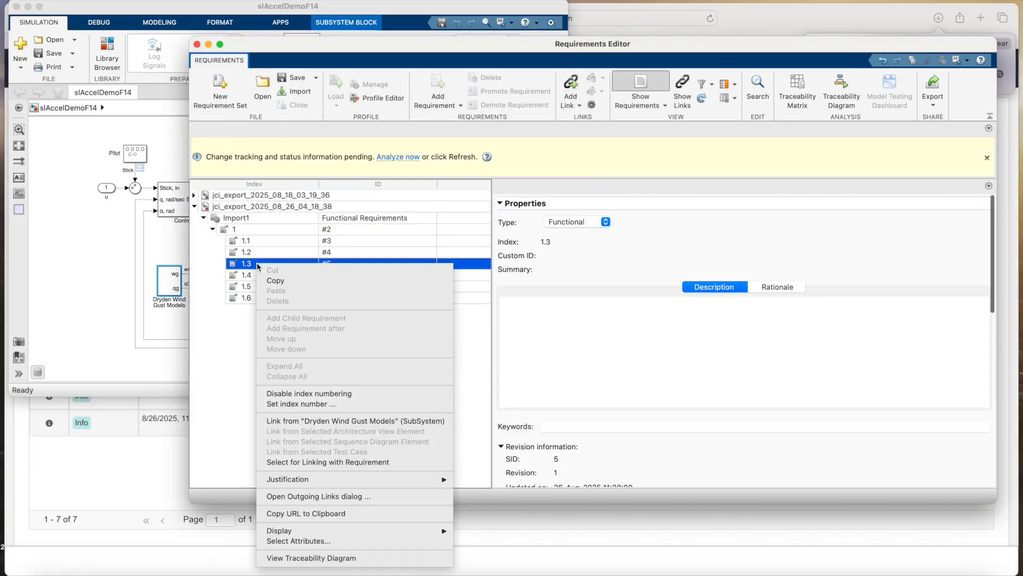
left_click(321, 421)
Link requirement 1.6 to the Mq gain block and analyze the pending change-tracking information
left_click(132, 323)
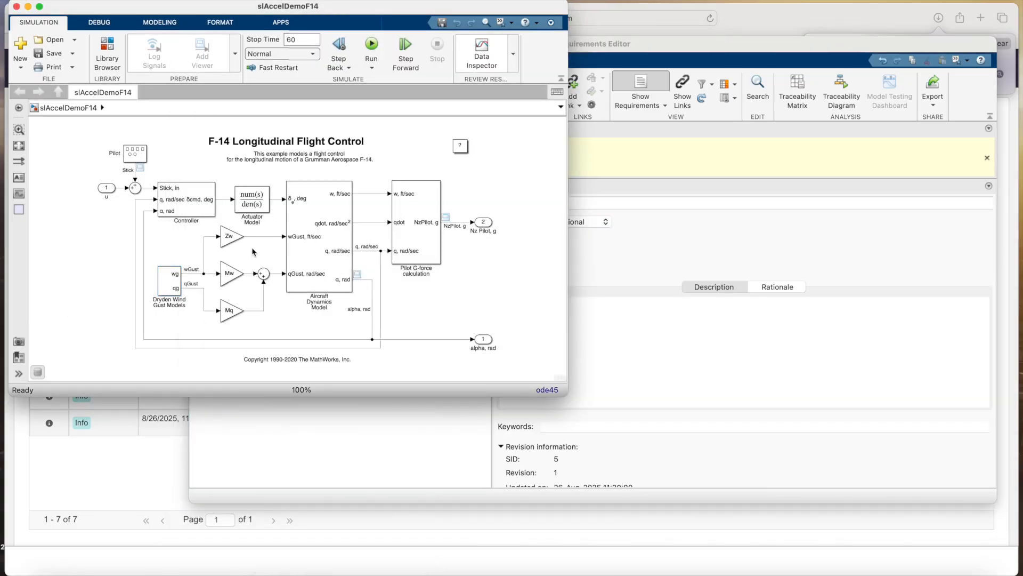
left_click(232, 314)
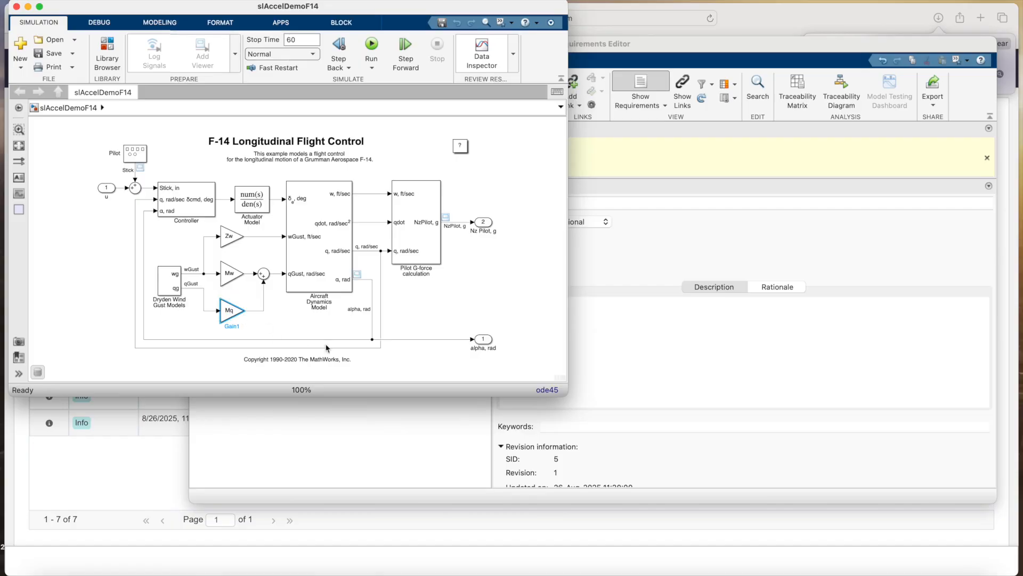
left_click(649, 359)
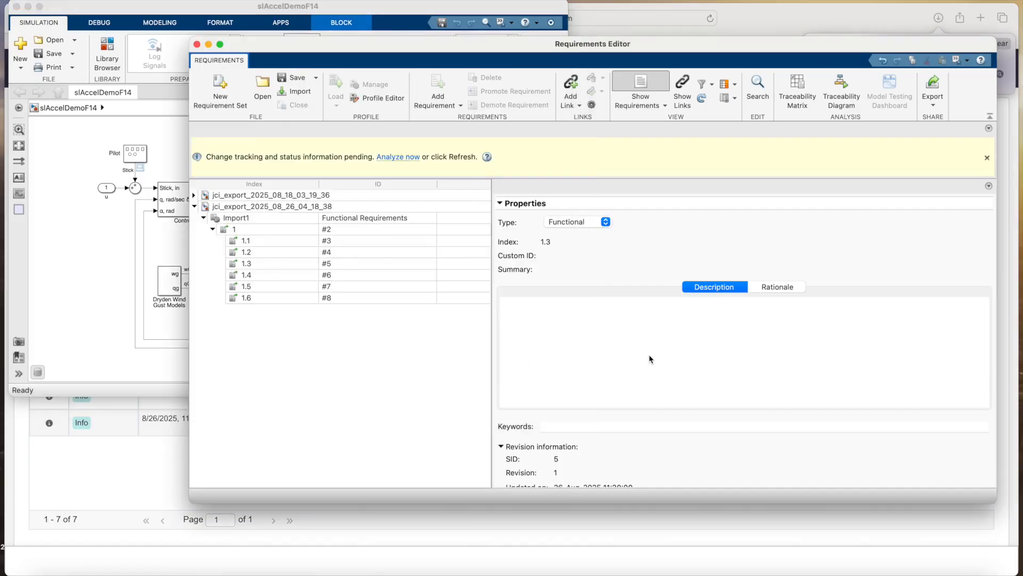
left_click(255, 298)
right_click(255, 299)
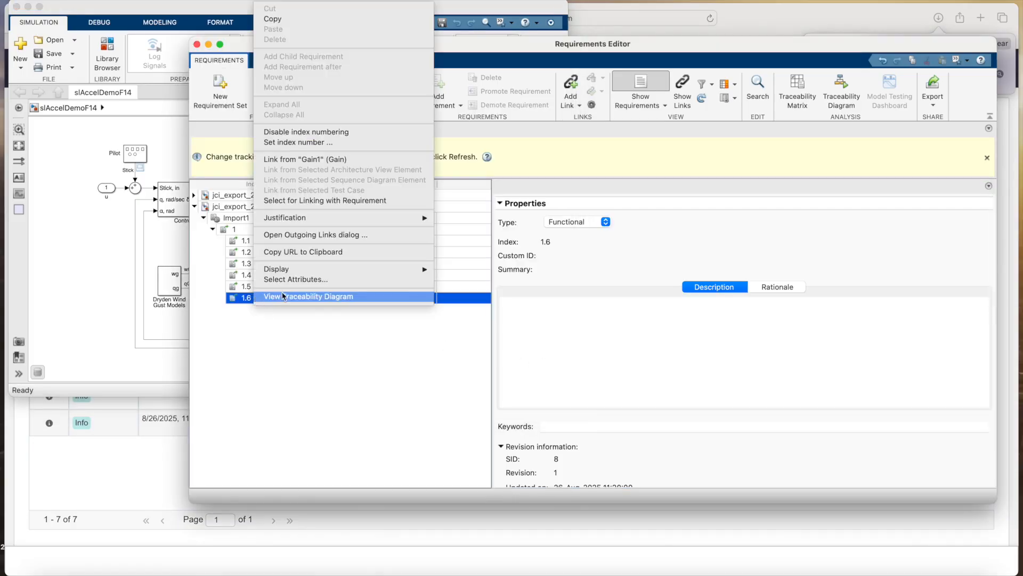
left_click(313, 160)
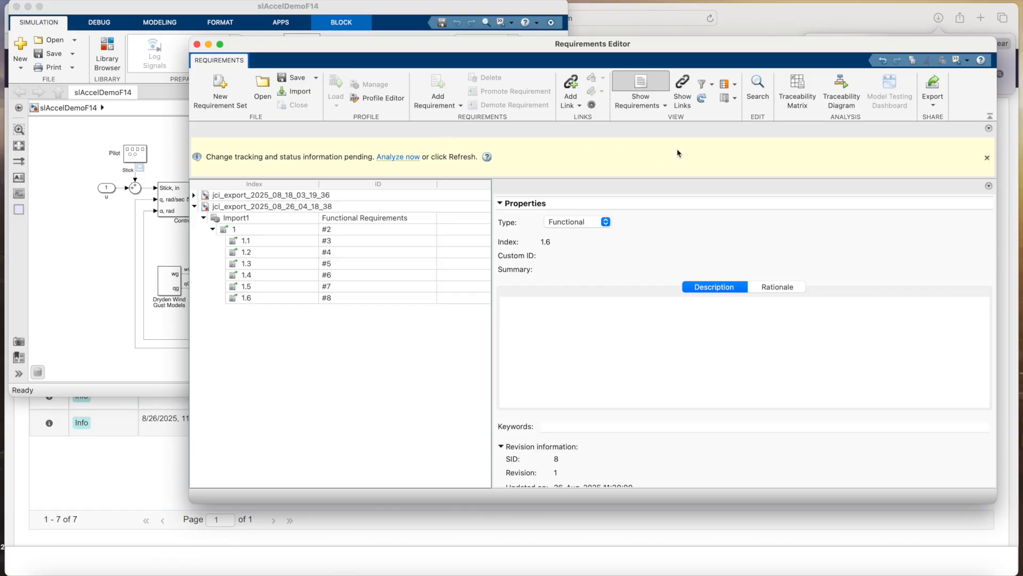
left_click(401, 156)
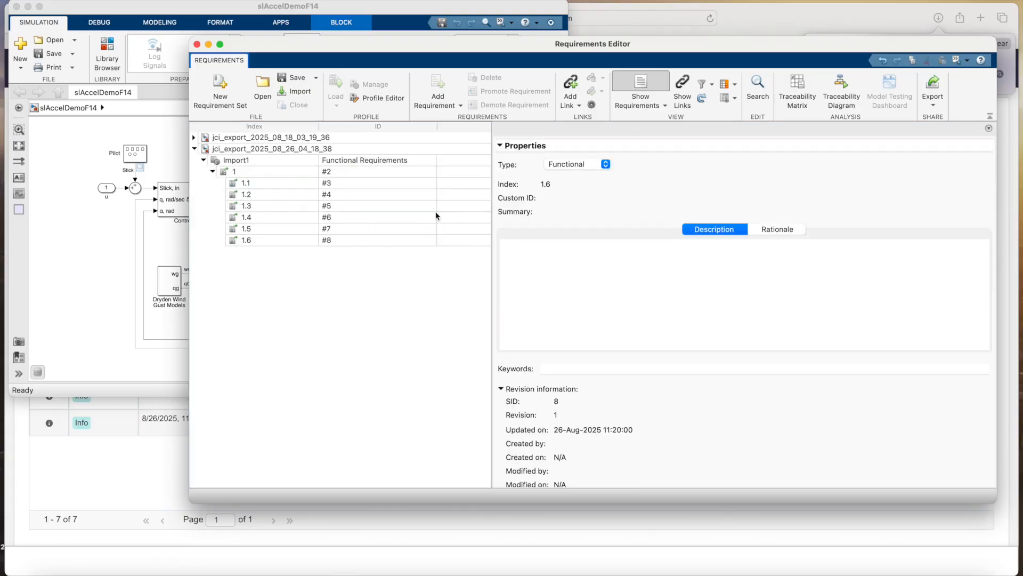
Save jci_export_2025_08_26_04_18_38, then export it as ReqIF with links to the Desktop
left_click(236, 151)
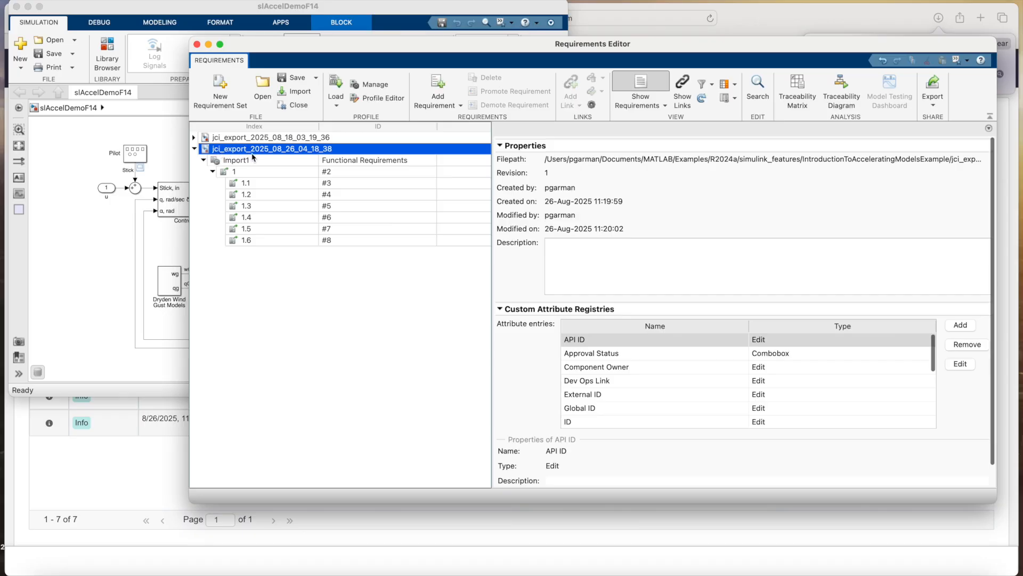
left_click(299, 82)
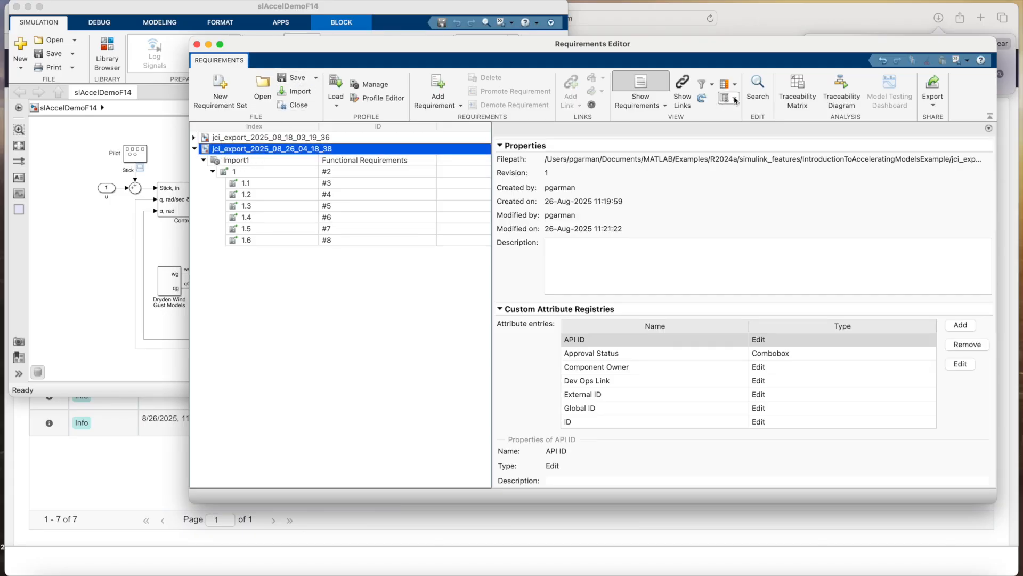
left_click(936, 93)
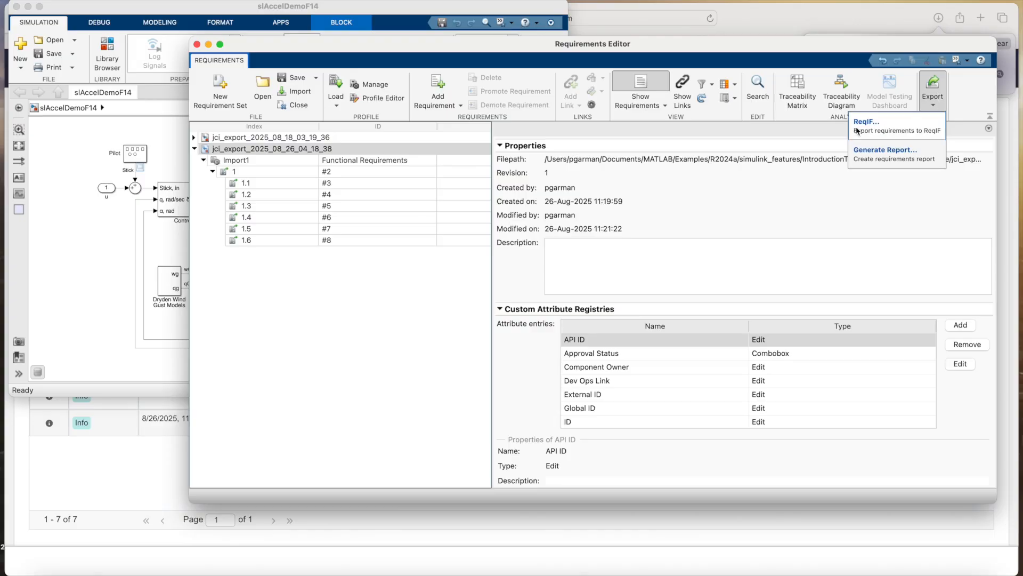
left_click(891, 129)
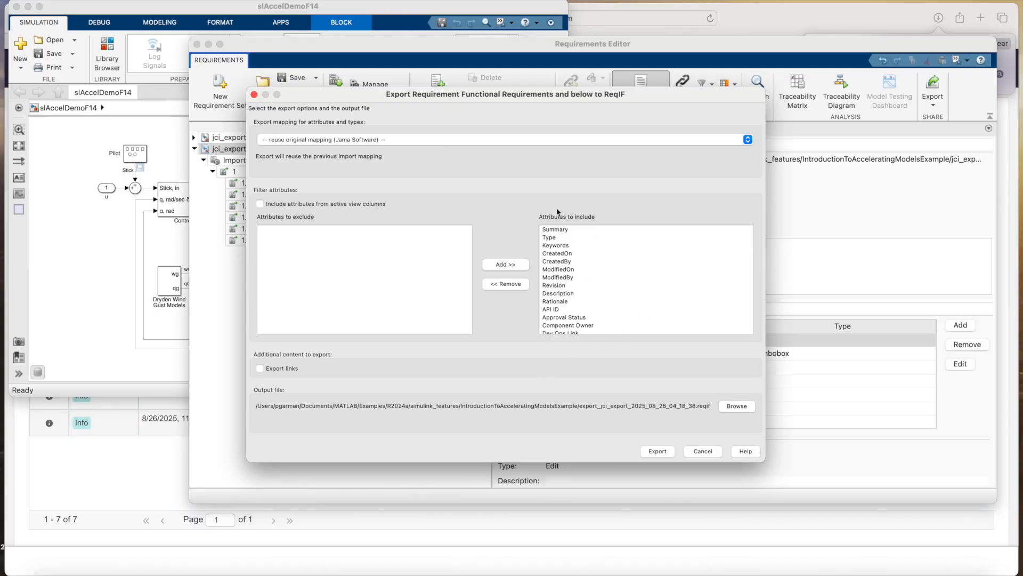
scroll(542, 280, "down", 5)
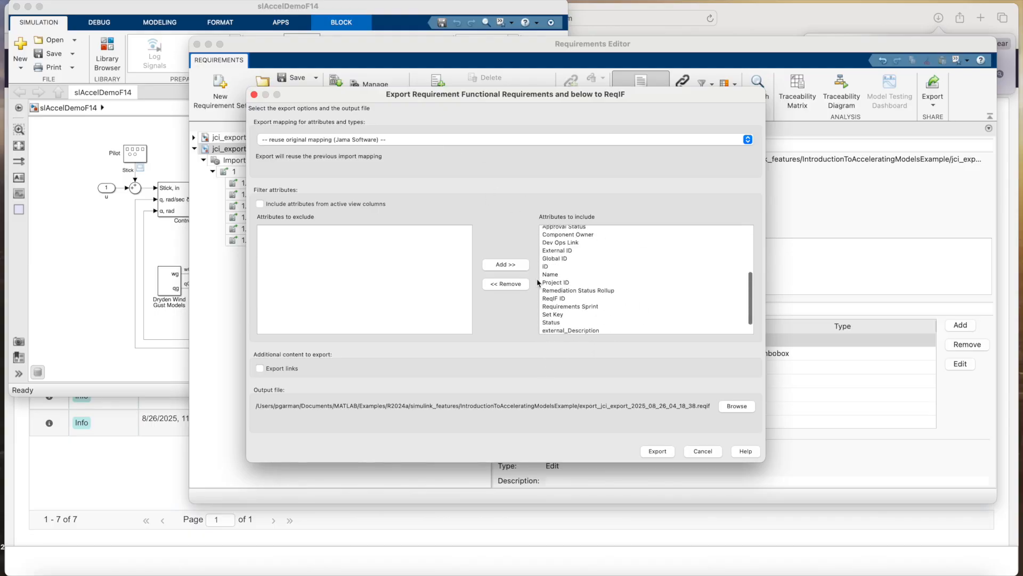
left_click(259, 369)
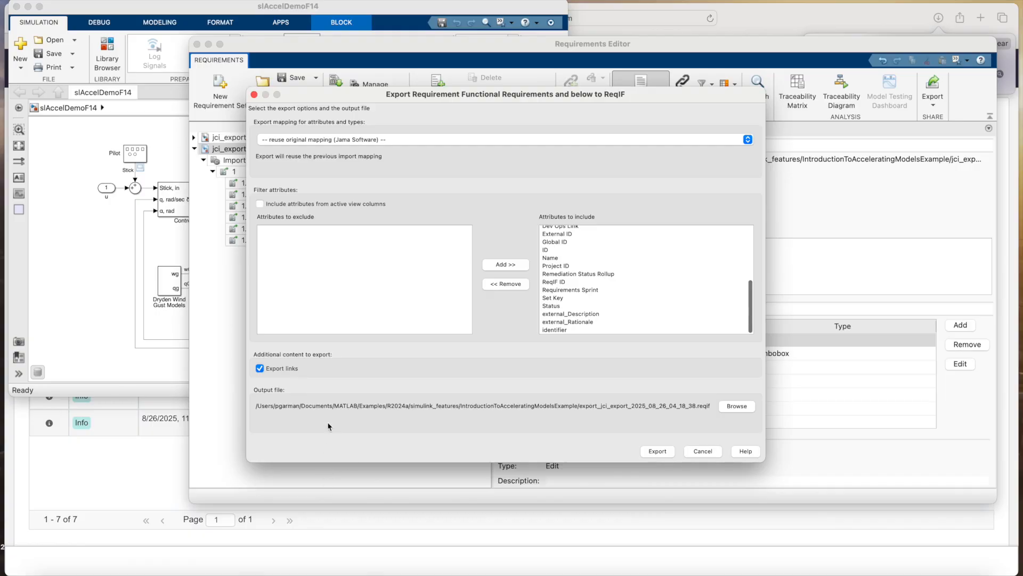
left_click(737, 407)
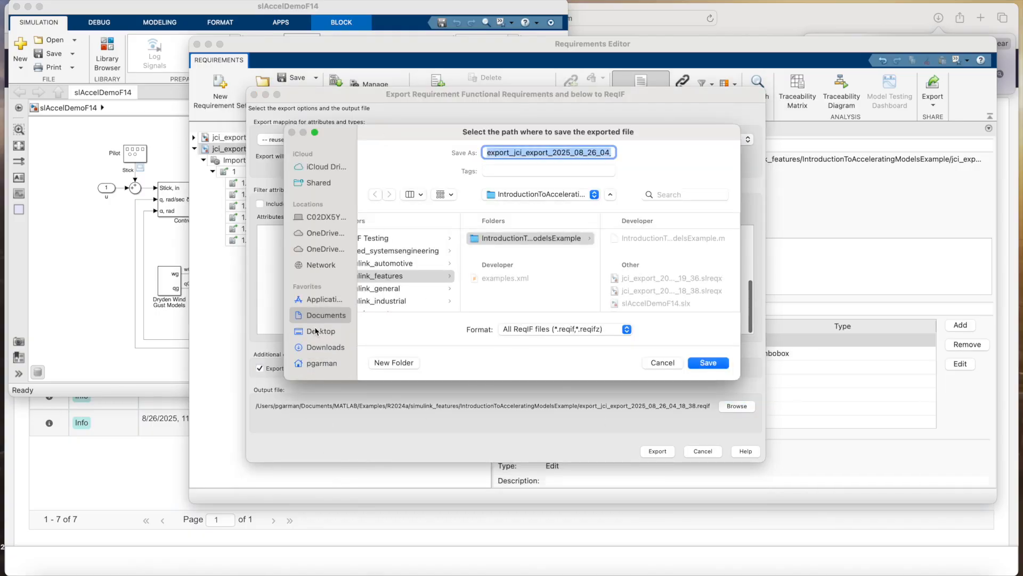
left_click(315, 331)
left_click(710, 365)
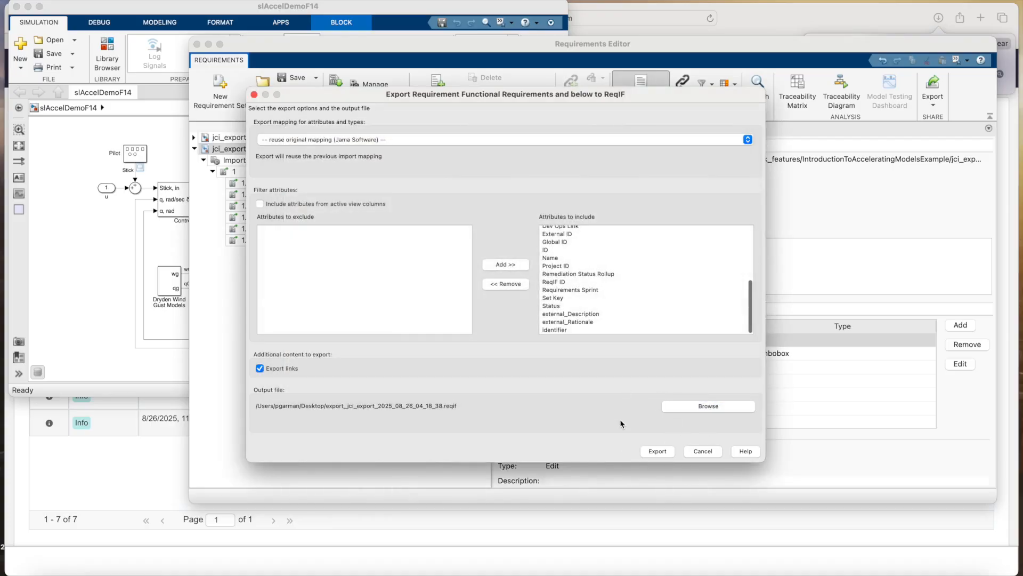
left_click(657, 452)
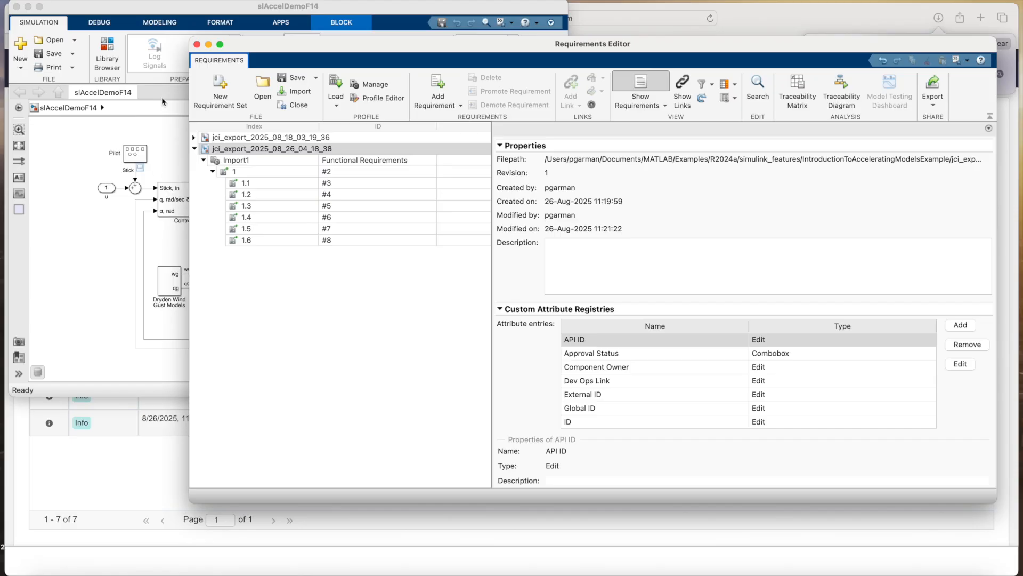
Close the Requirements Editor, minimize Simulink and clear the browser's downloads list
left_click(196, 44)
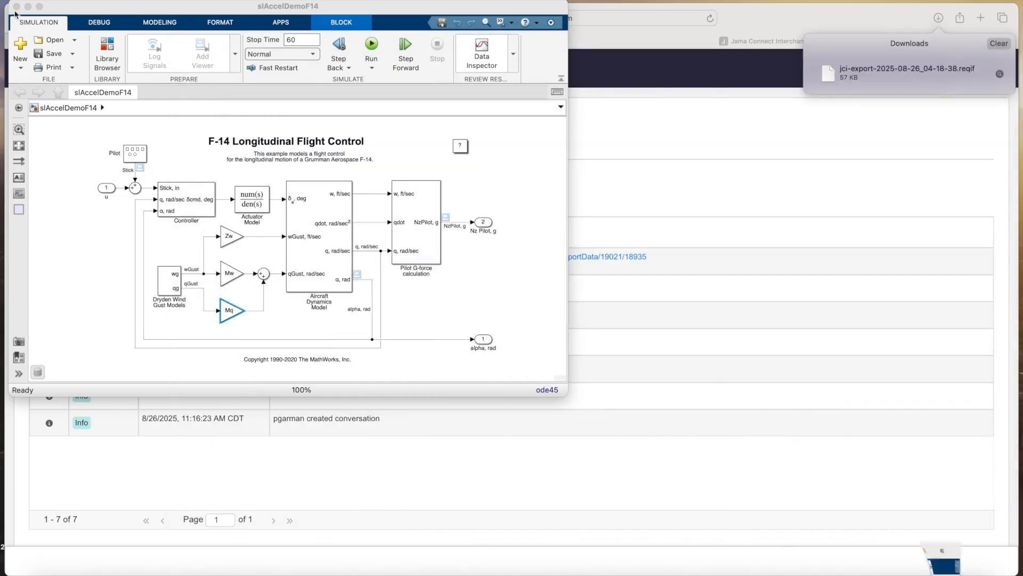
left_click(28, 7)
scroll(120, 252, "down", 1)
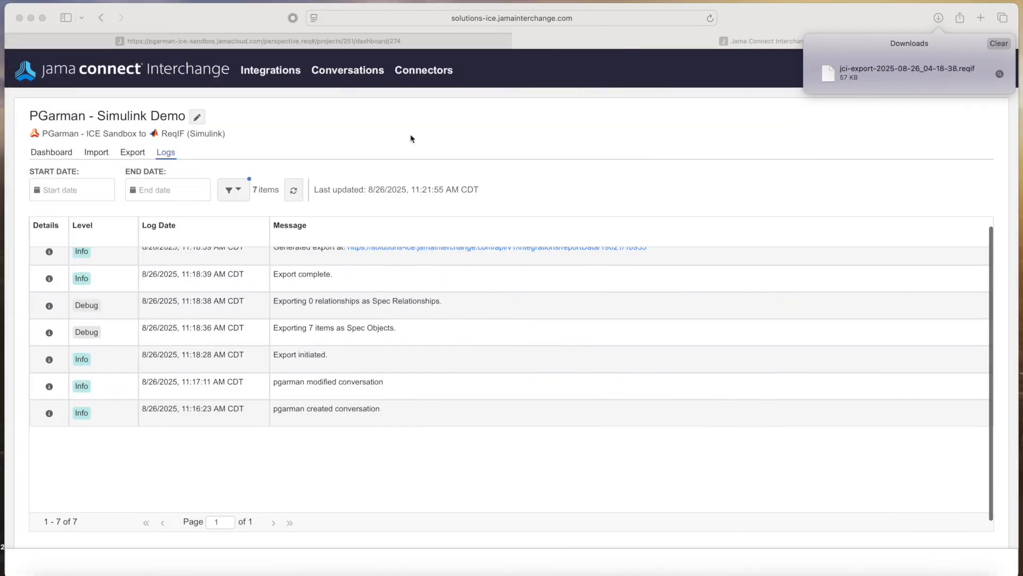
left_click(998, 45)
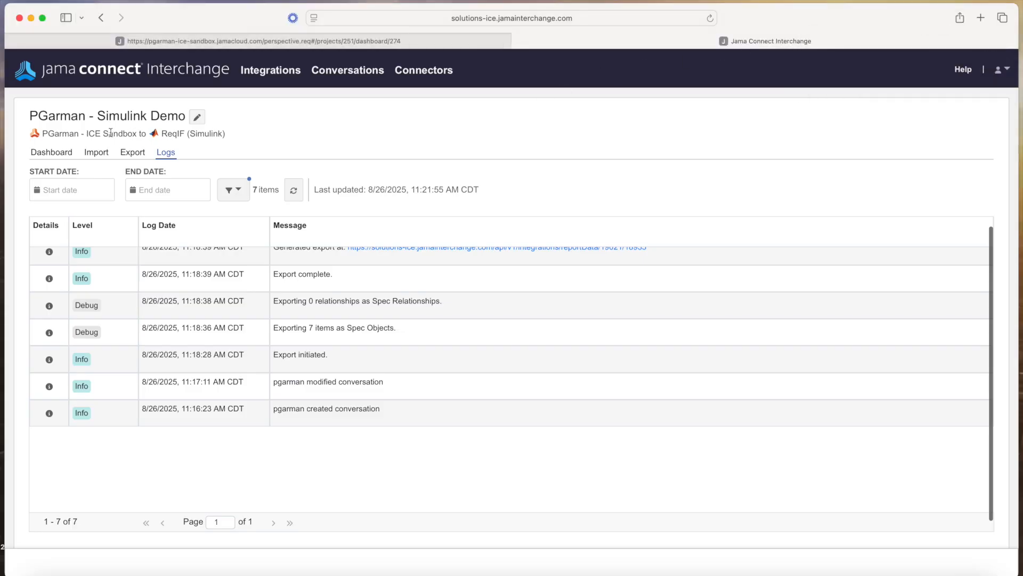
Upload export_jci_export_2025_08_26_04_18_38.reqif as the import file
left_click(96, 153)
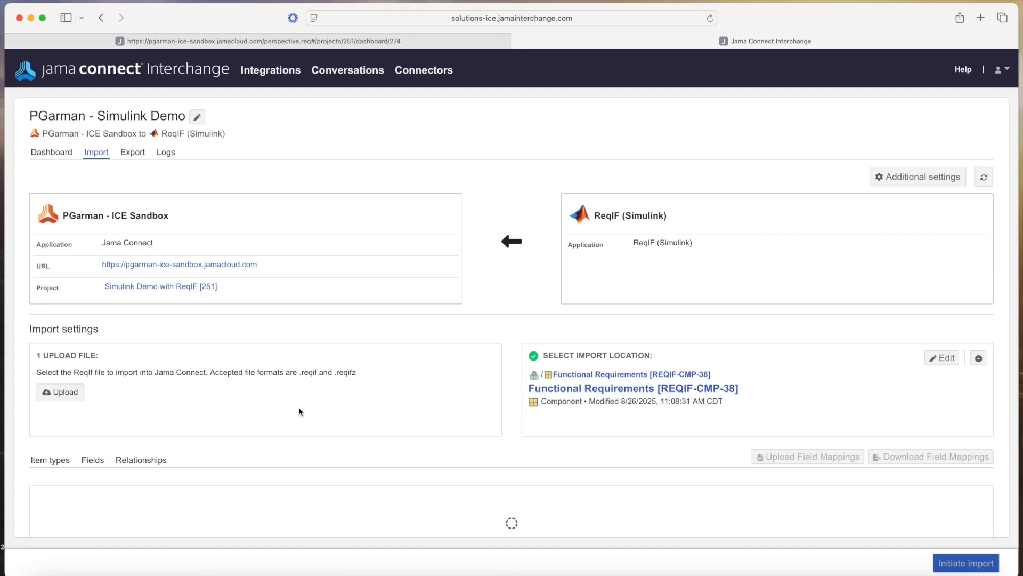
left_click(60, 394)
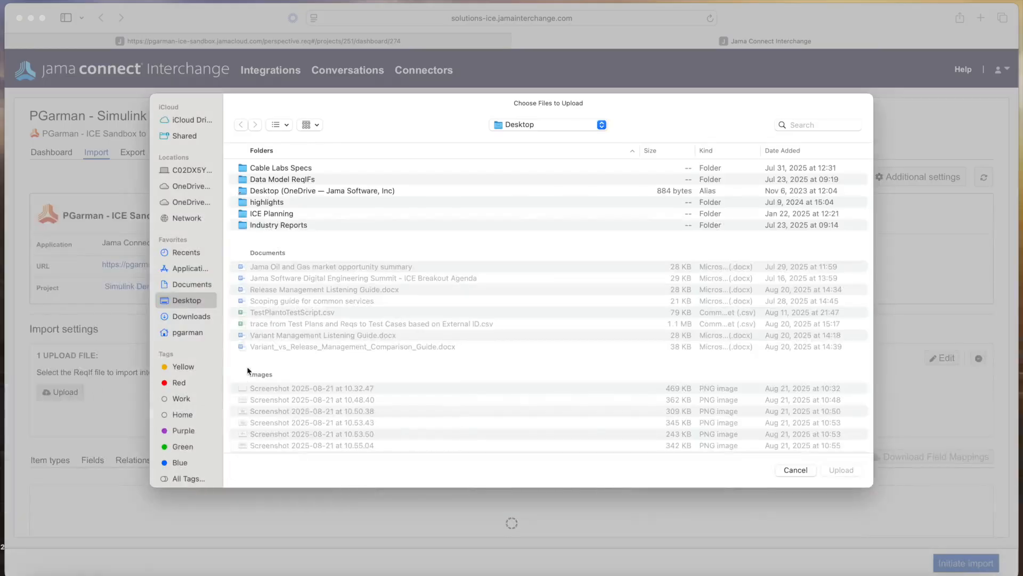
scroll(362, 335, "down", 10)
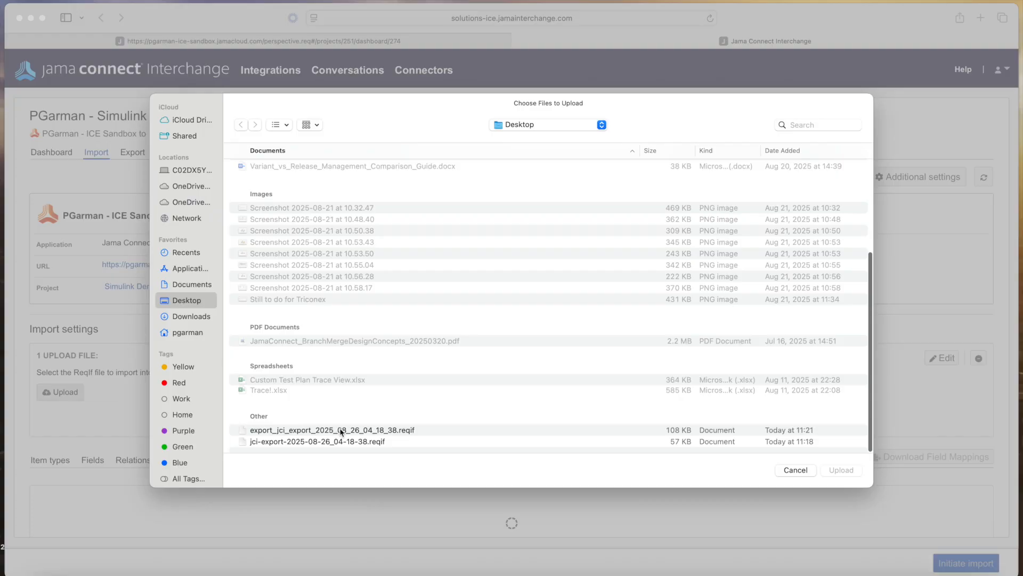
left_click(341, 430)
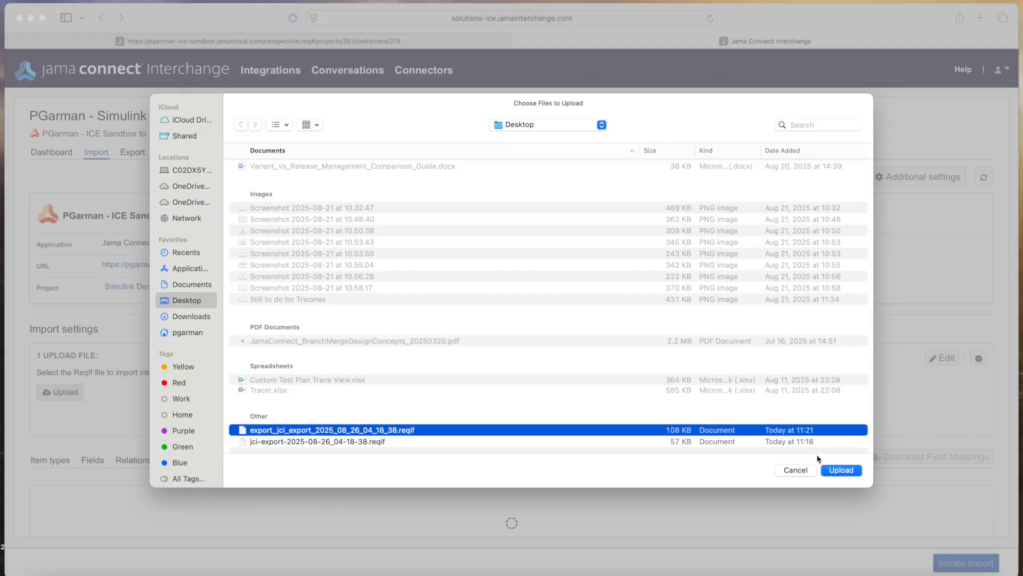
left_click(842, 470)
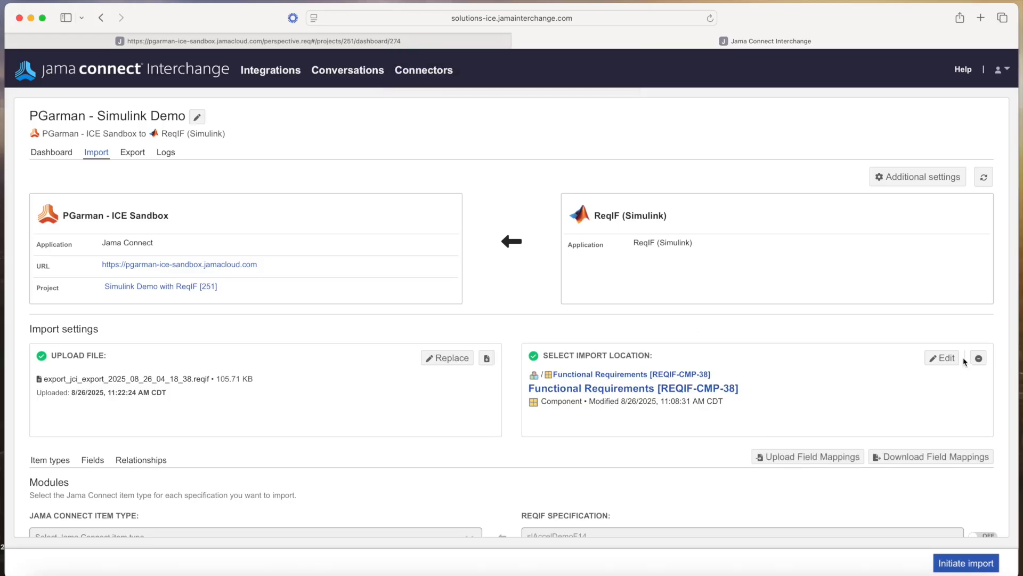
Enable the Functional Requirements specification and map it to Functional Requirement [67]
scroll(634, 403, "down", 3)
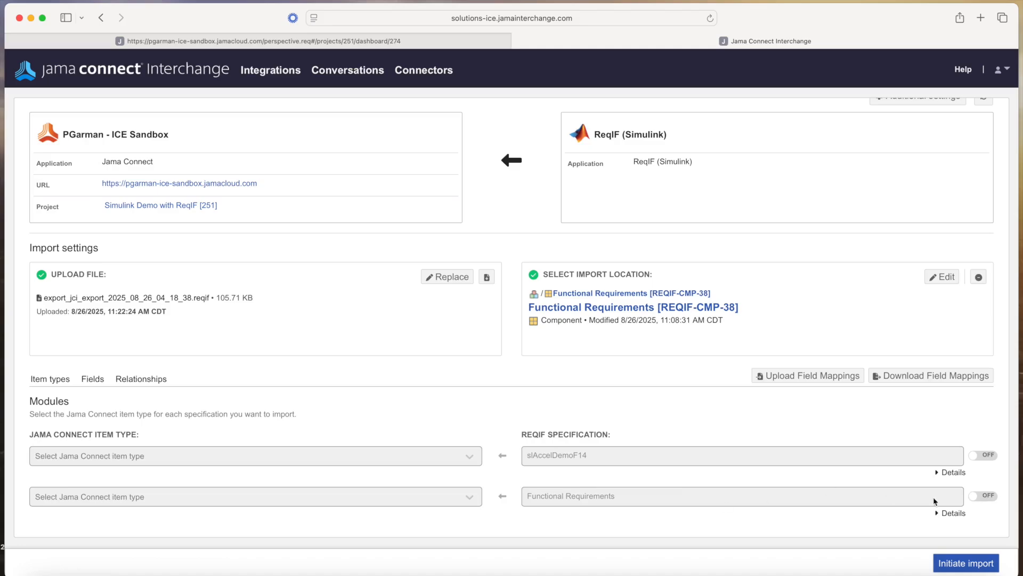
left_click(996, 499)
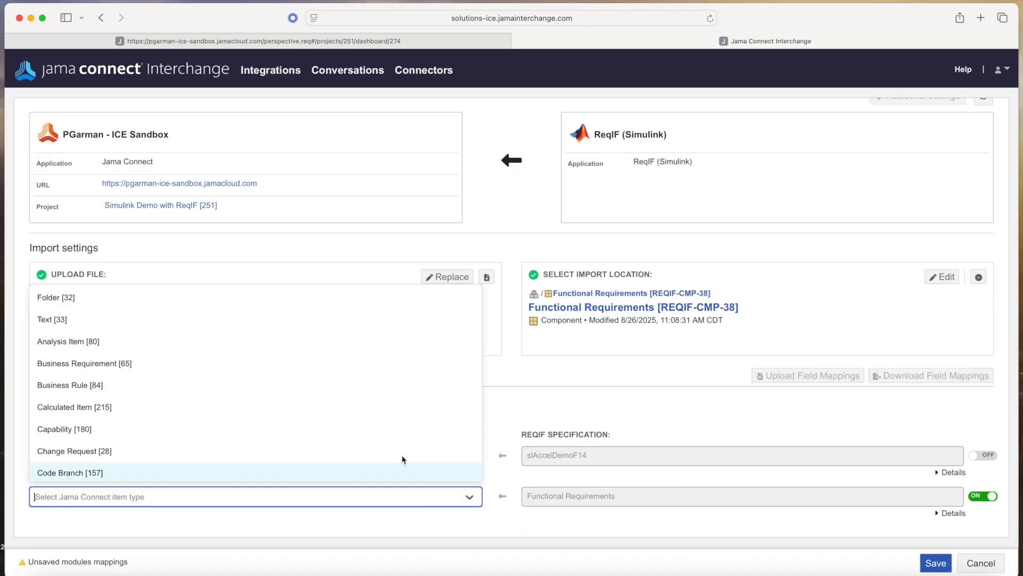
type("fun")
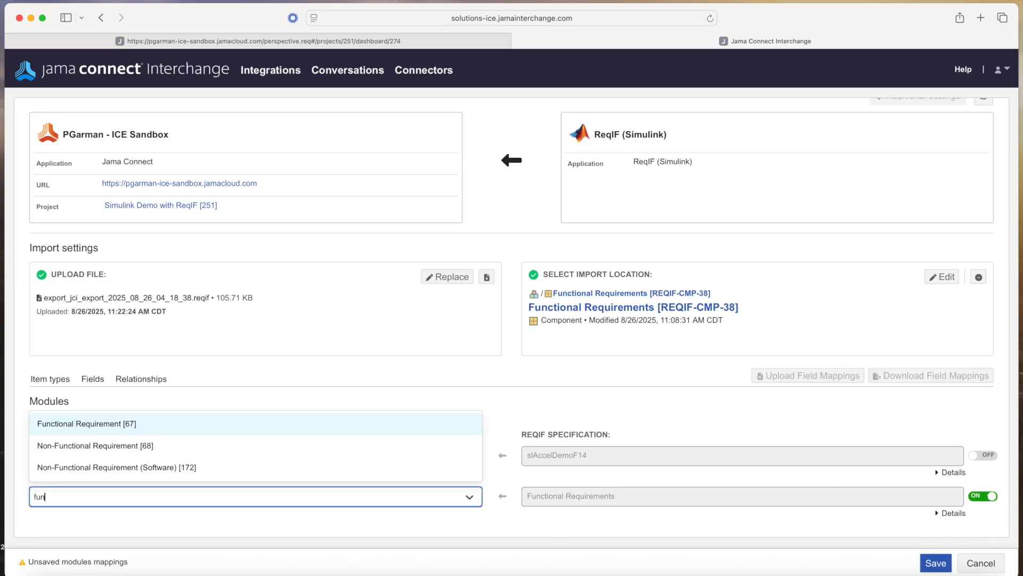
left_click(167, 427)
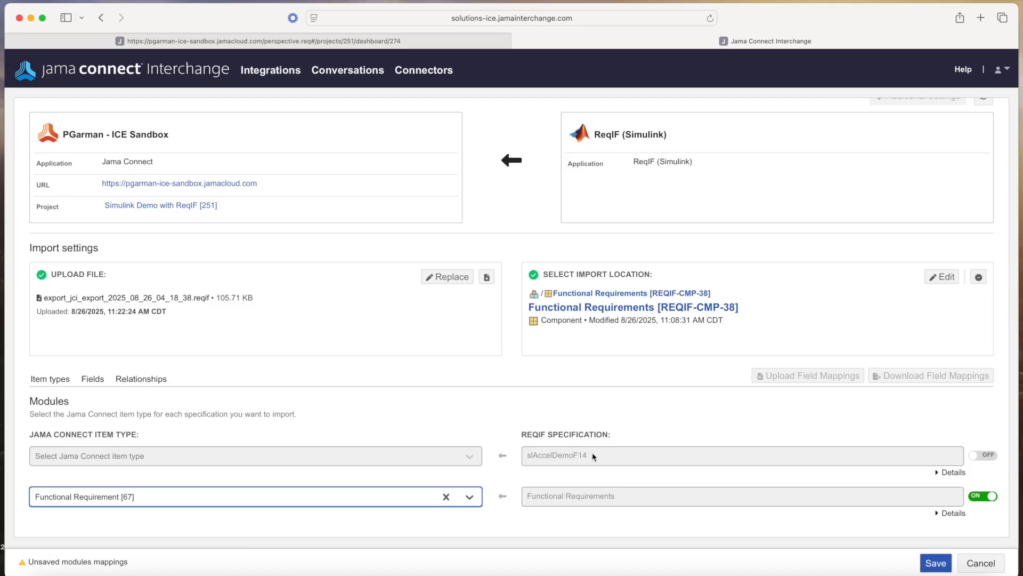
Enable slAccelDemoF14 as Model [75] and save the module mappings
left_click(991, 459)
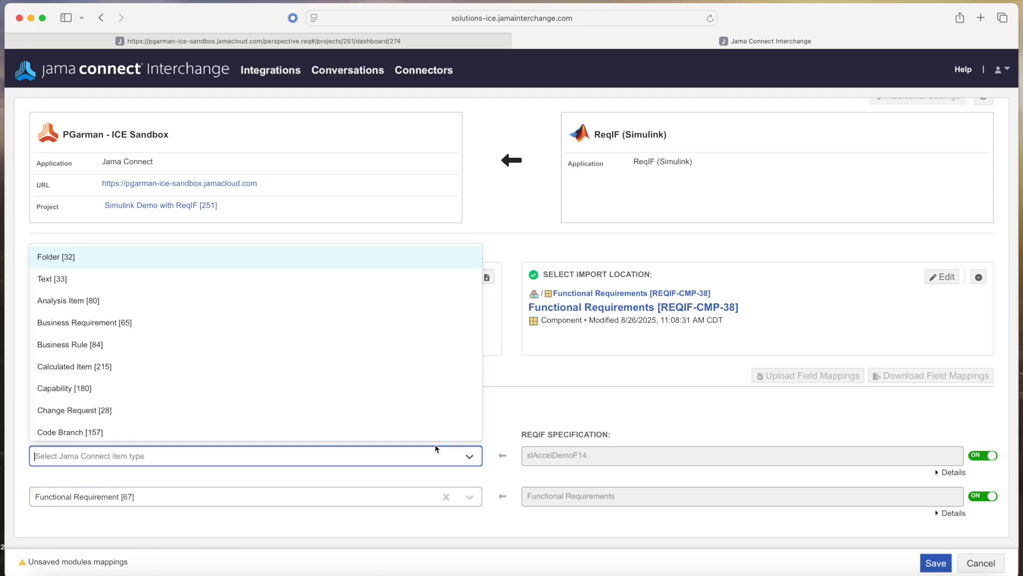
type("mo")
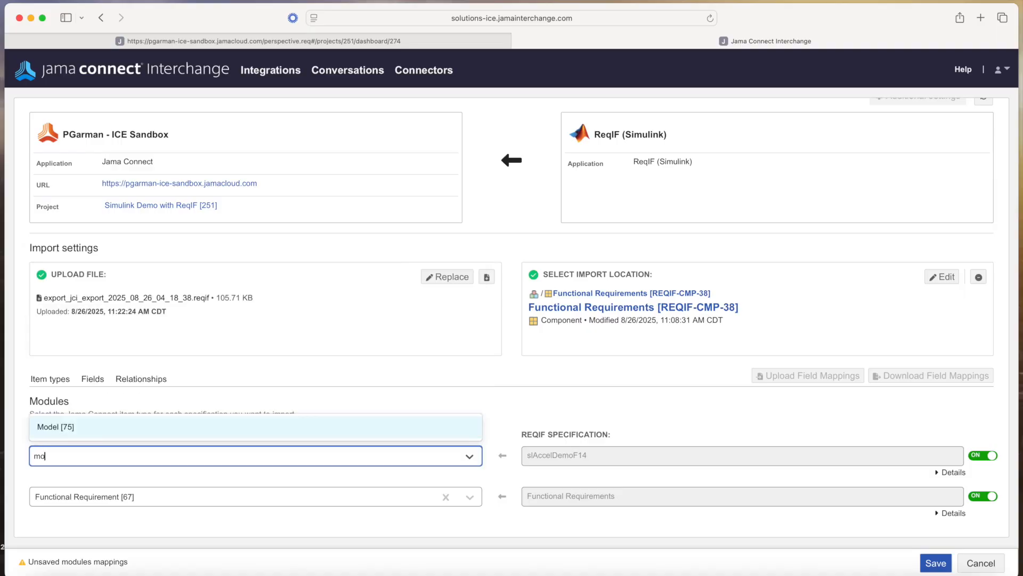
left_click(314, 426)
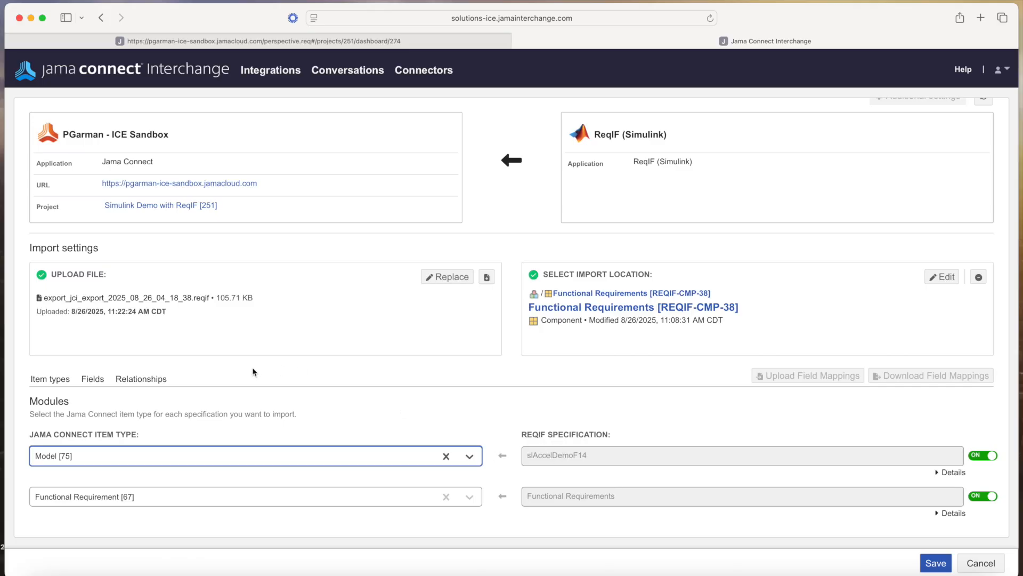
left_click(92, 379)
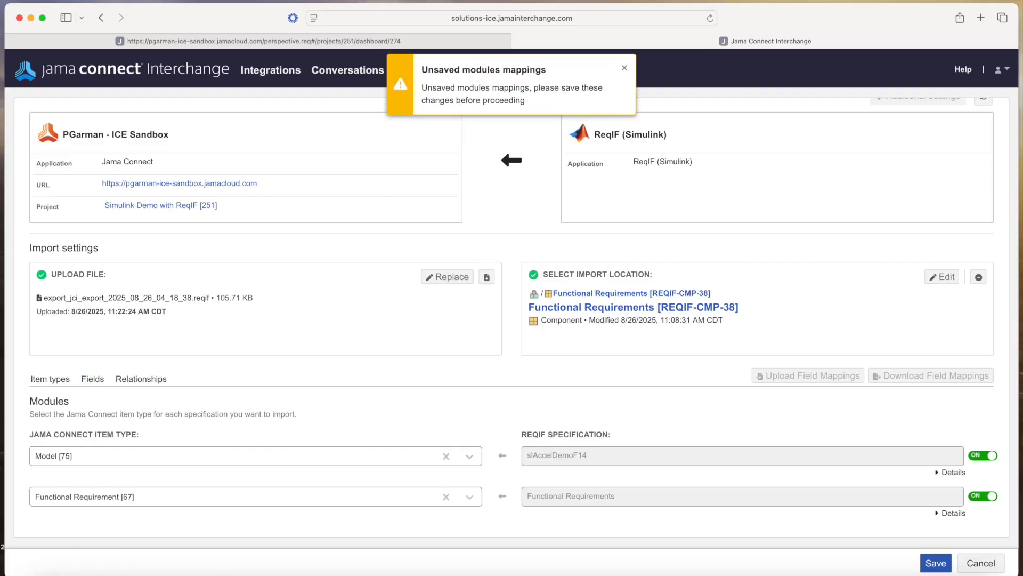
left_click(936, 563)
left_click(94, 379)
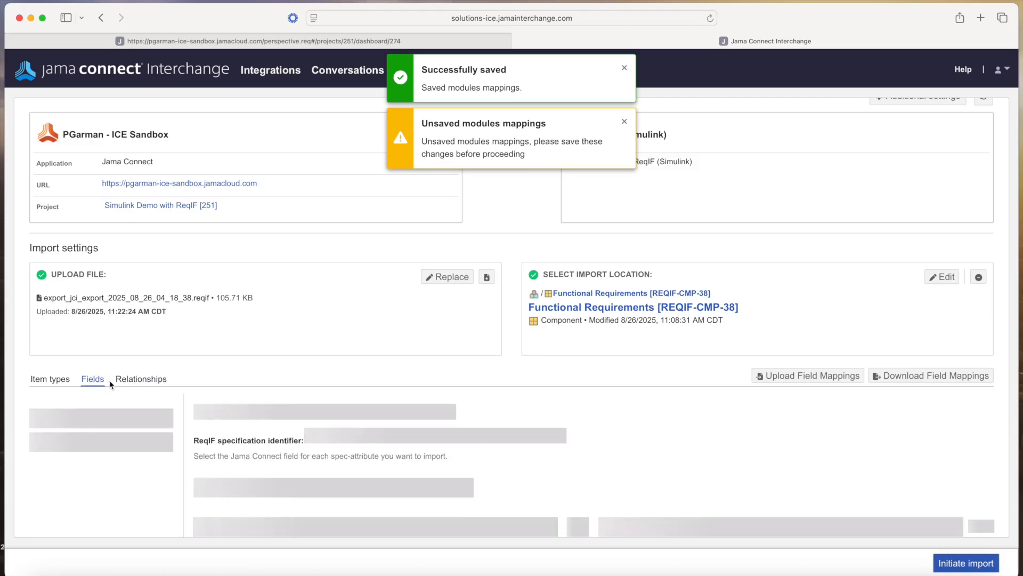
scroll(523, 392, "down", 3)
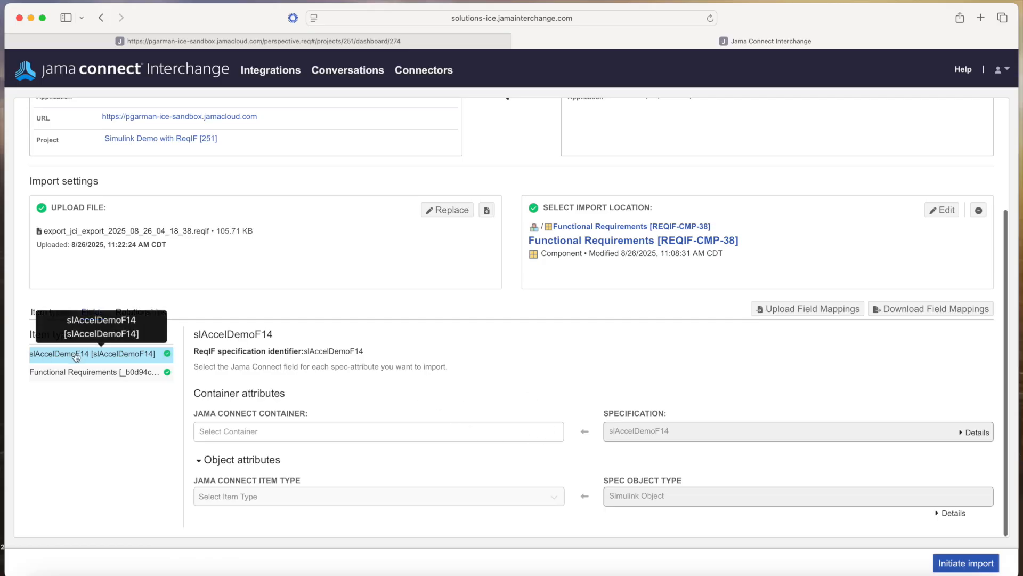
Make slAccelDemoF14's container a Set and map its name attribute to Name - Text (required)
left_click(312, 434)
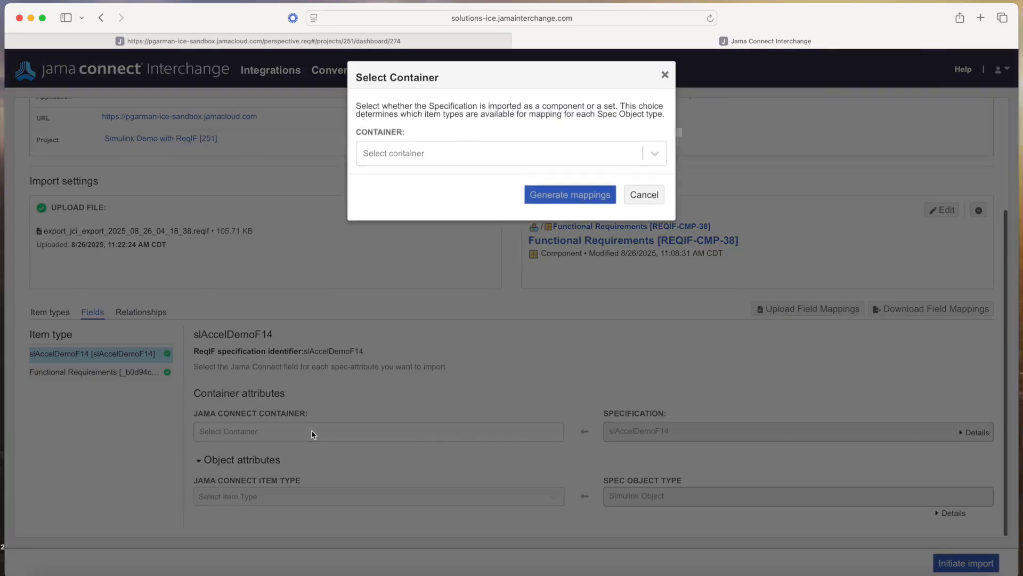
left_click(422, 166)
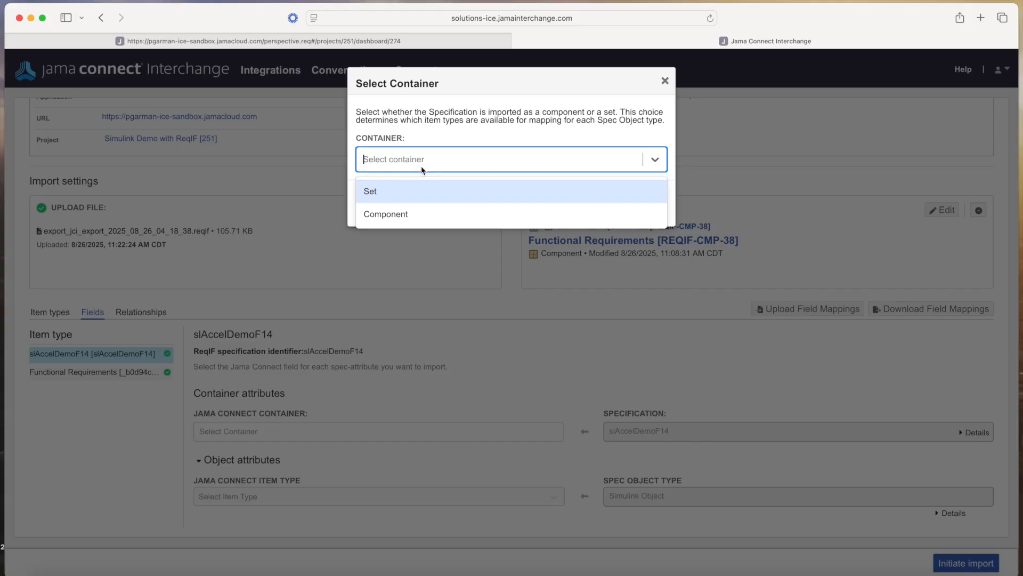
left_click(388, 192)
left_click(544, 205)
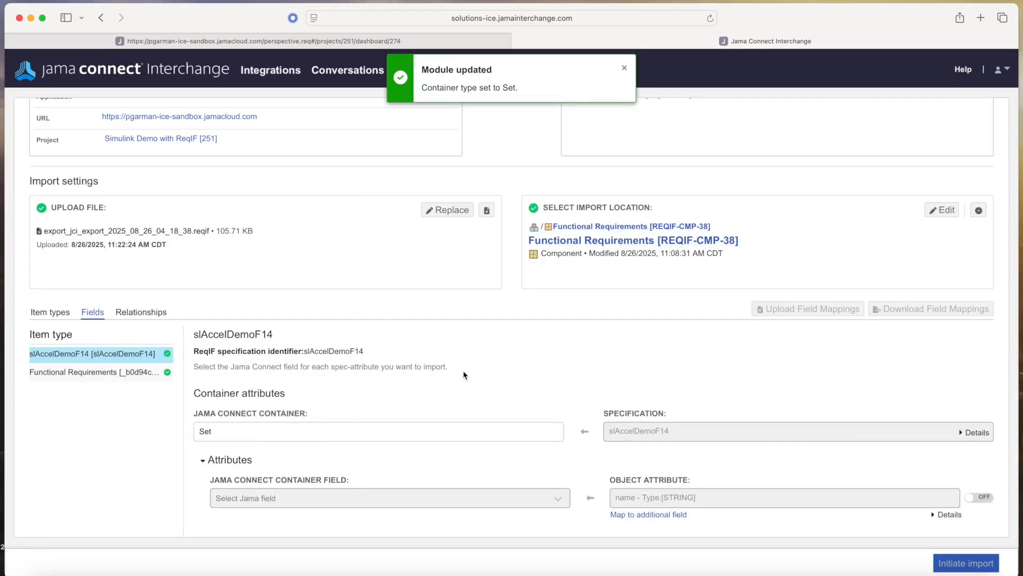
scroll(468, 372, "down", 3)
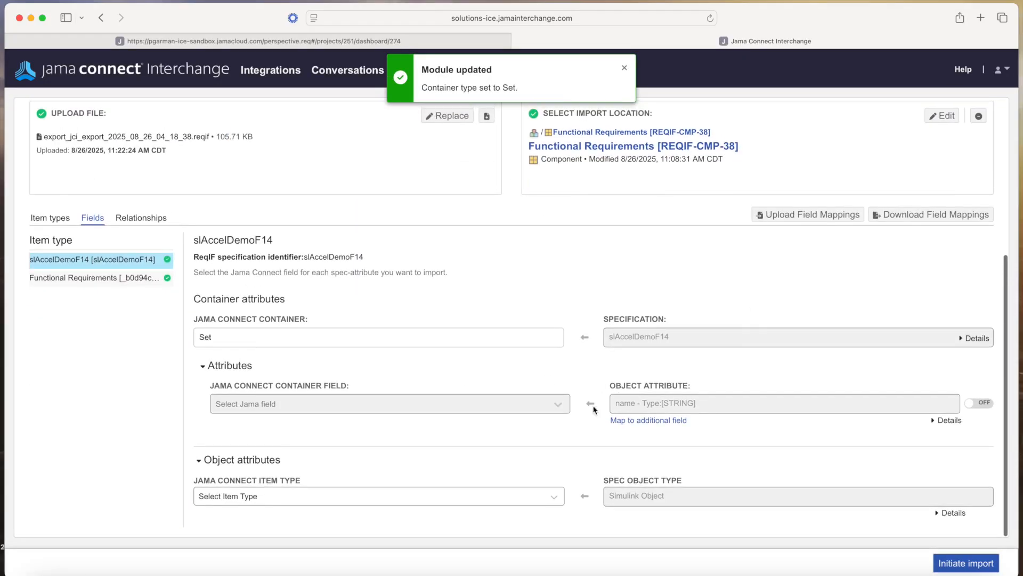
left_click(555, 405)
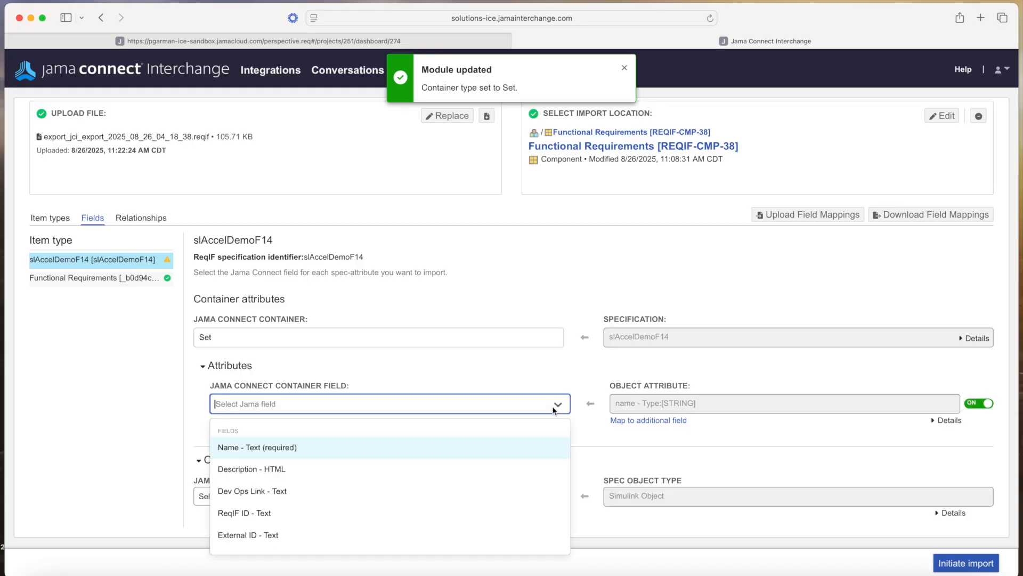
left_click(274, 446)
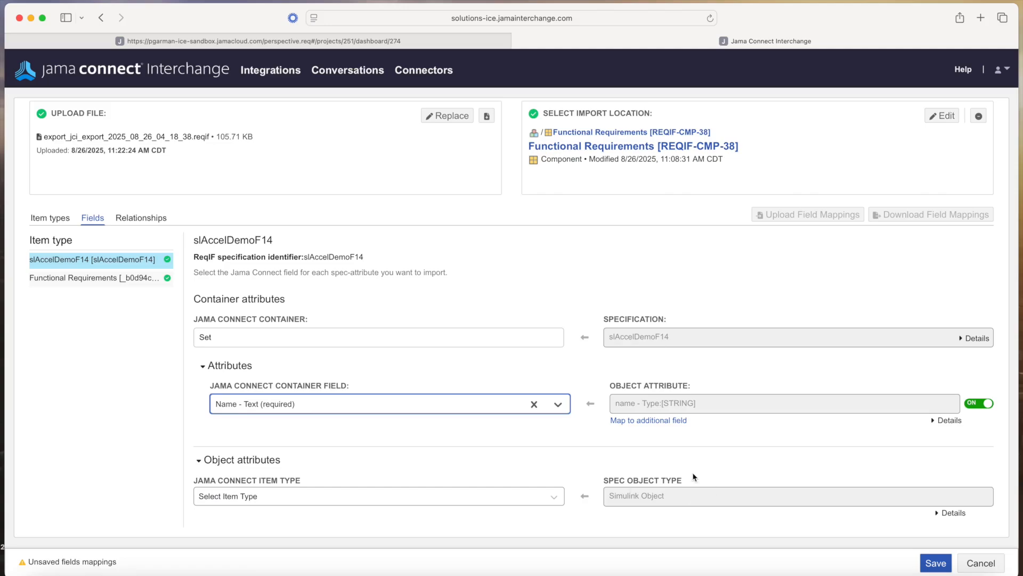
Choose Model [75] as the item type for Simulink objects and generate its field mappings
left_click(559, 498)
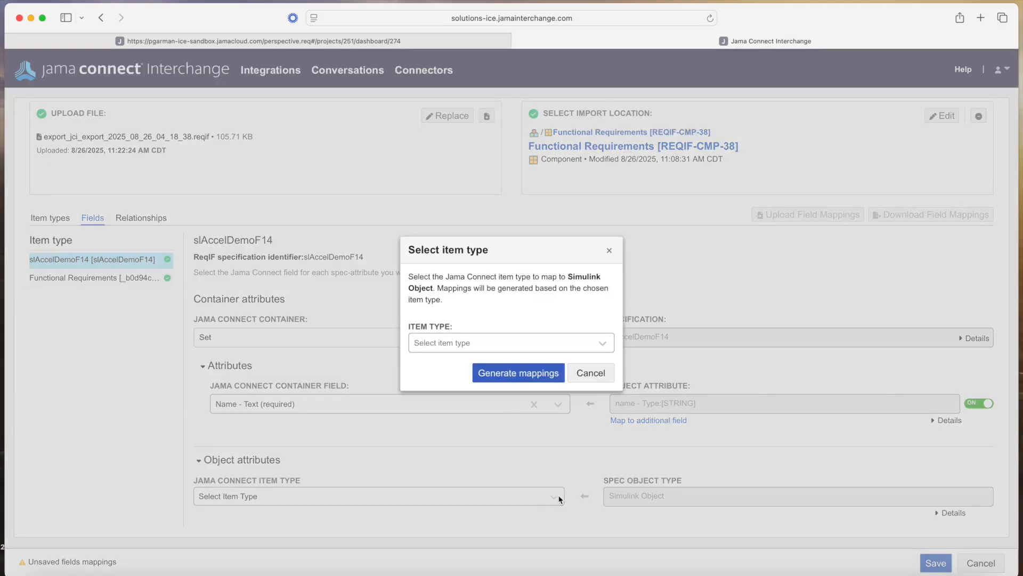
left_click(602, 345)
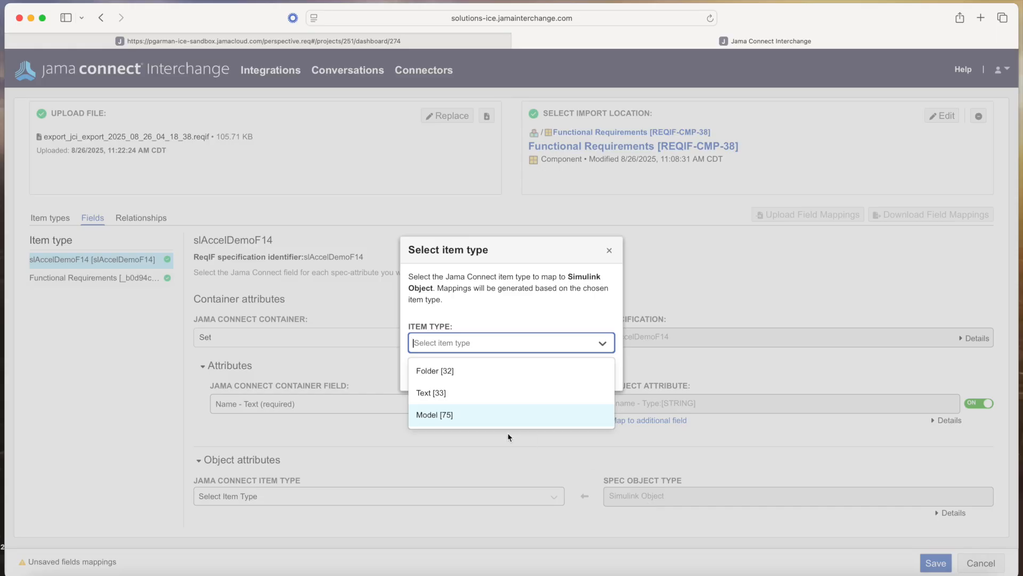
left_click(439, 414)
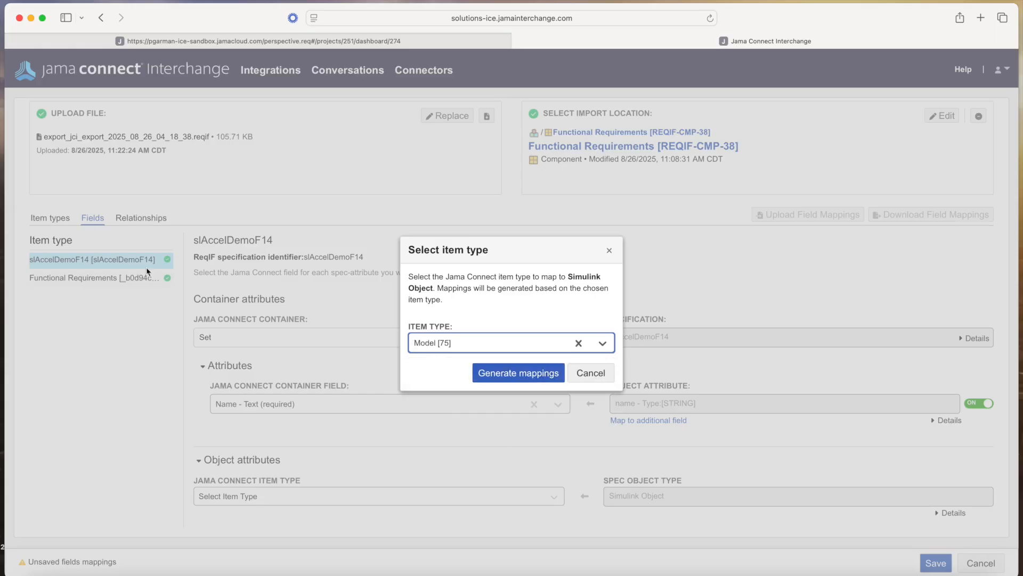
left_click(520, 372)
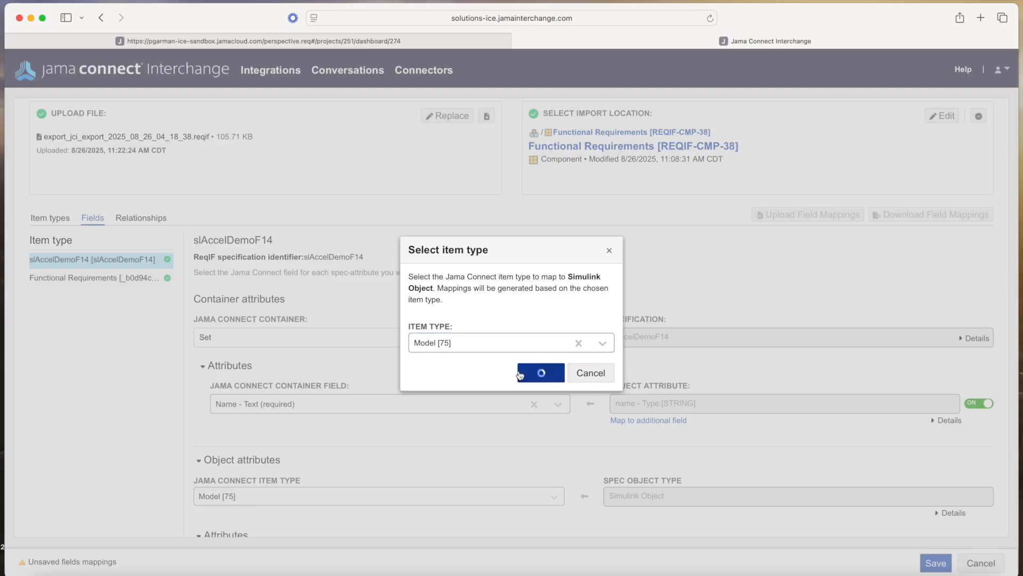
Map description to Description - HTML and name to Name - Text (required), then save
scroll(613, 452, "down", 5)
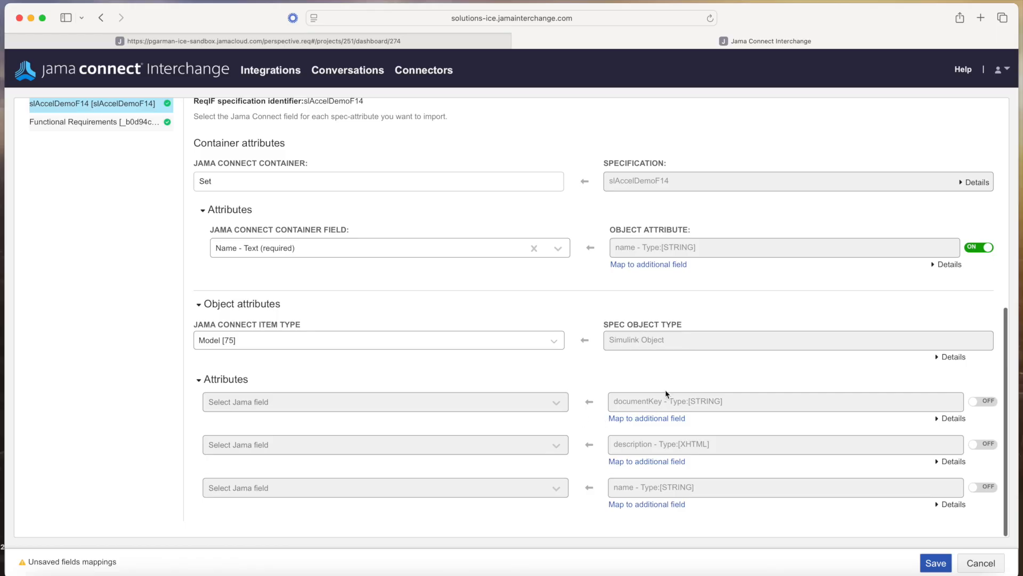
left_click(520, 447)
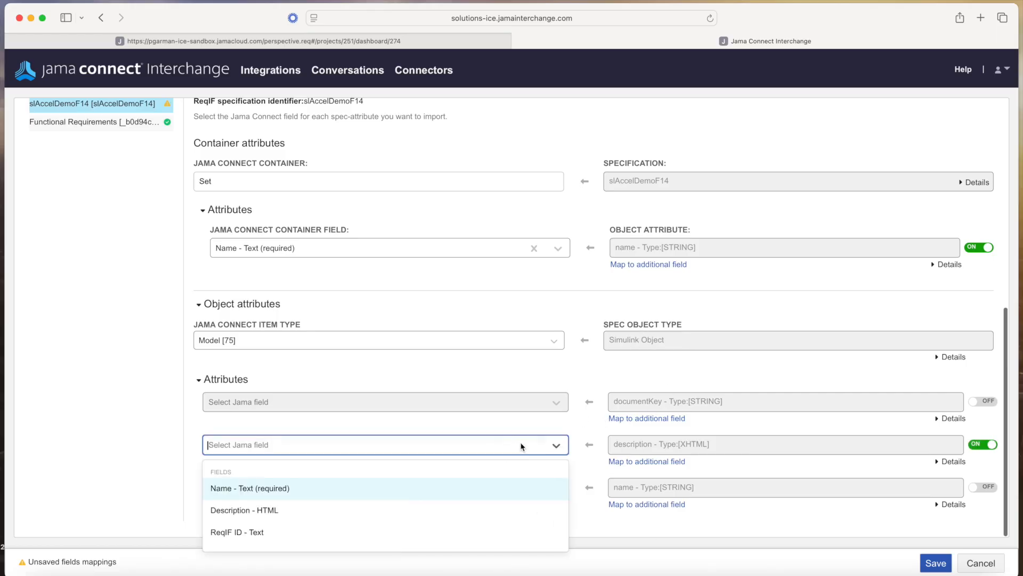
left_click(282, 510)
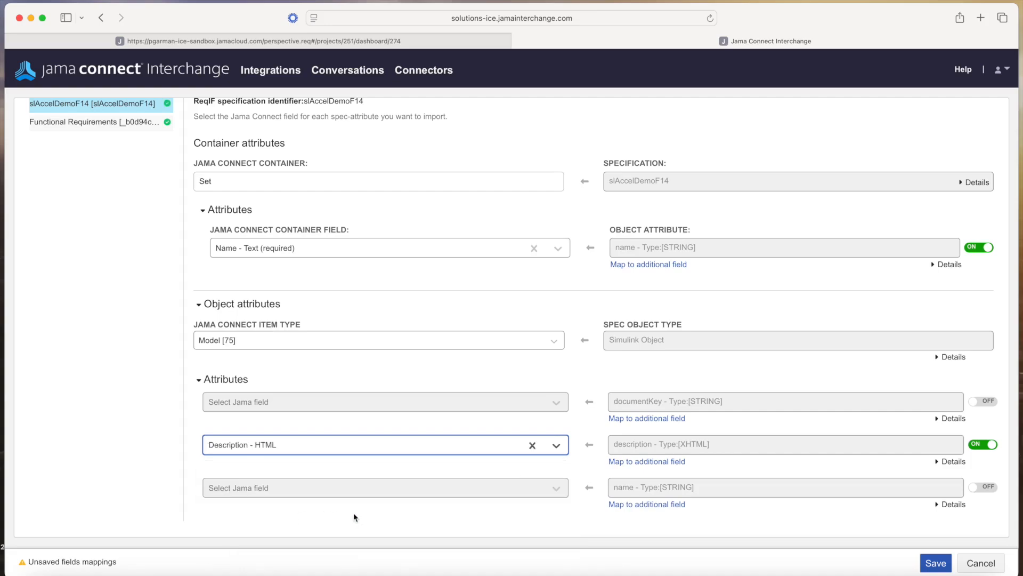
left_click(525, 489)
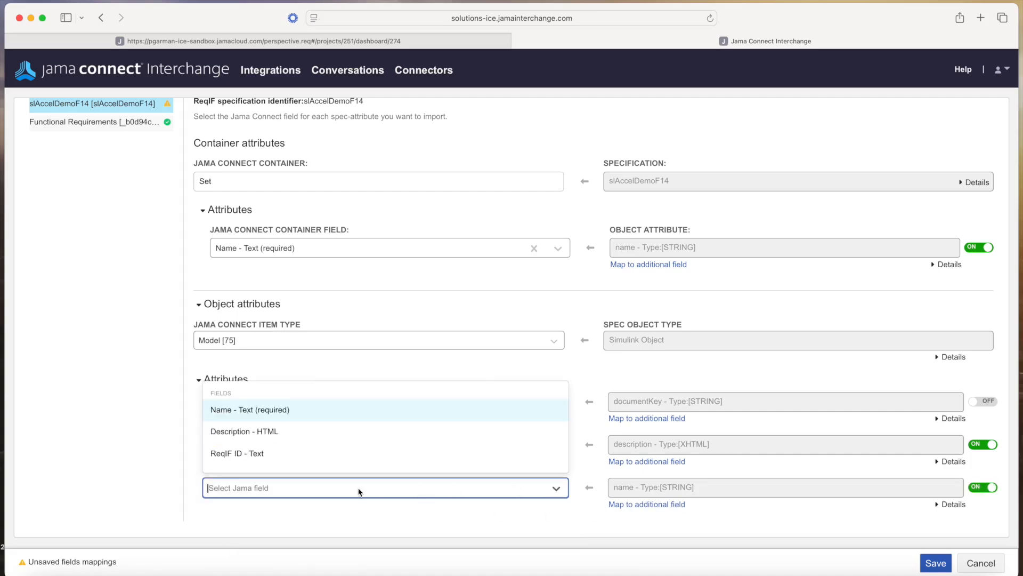
left_click(267, 408)
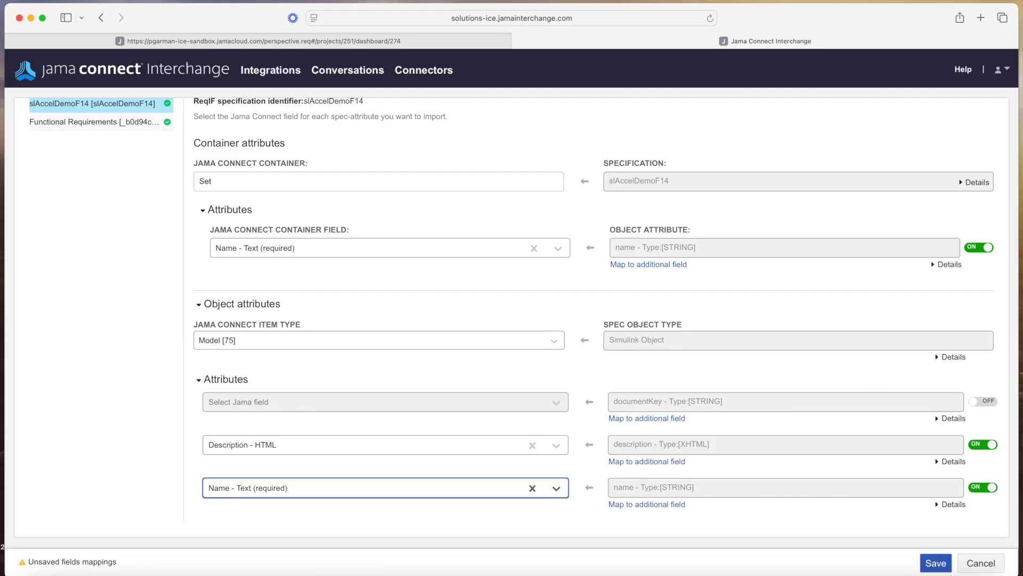
left_click(936, 562)
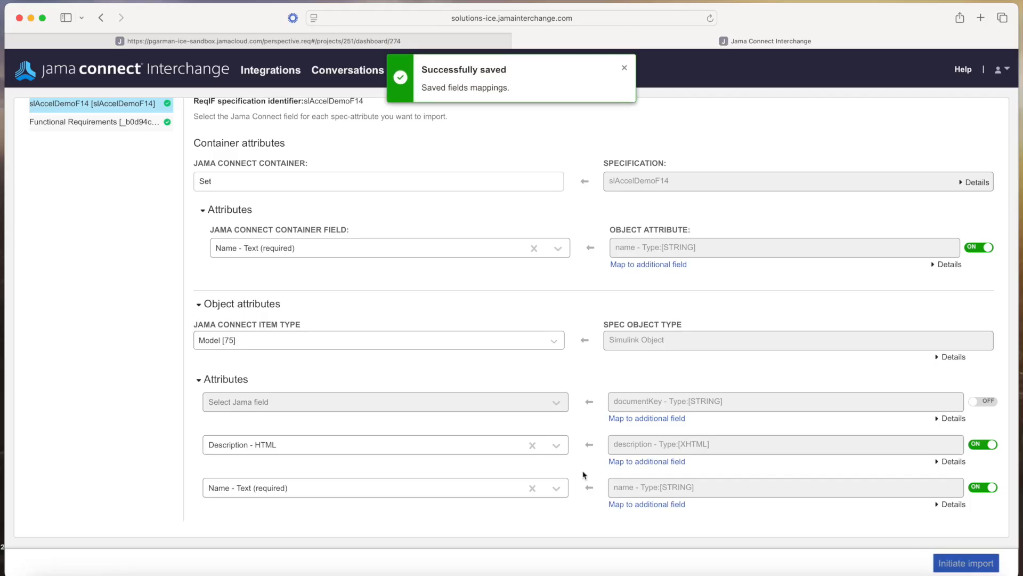
left_click(76, 122)
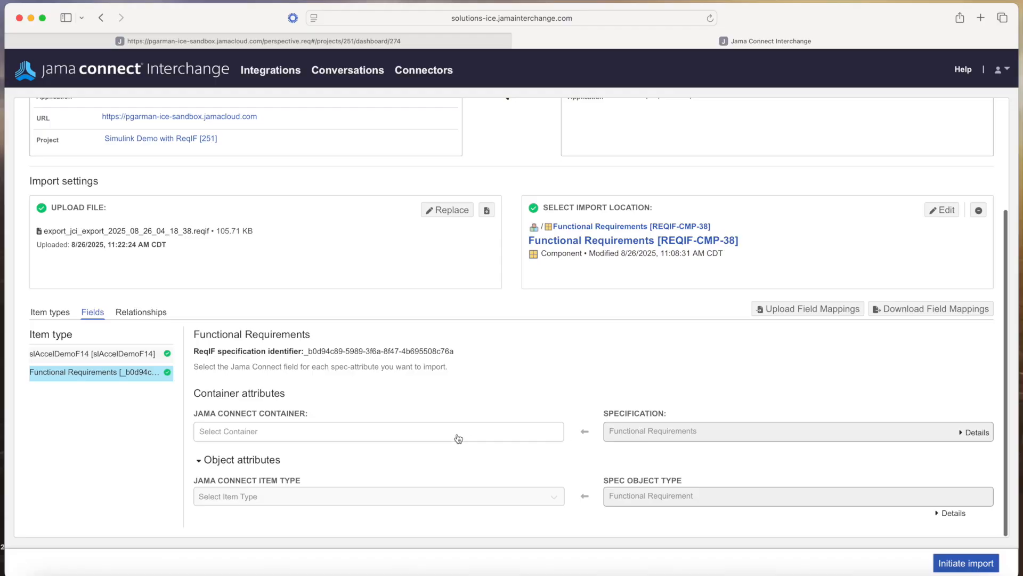
Make Functional Requirements' container a Set with Name mapped to Name - Text (required)
left_click(458, 438)
left_click(454, 165)
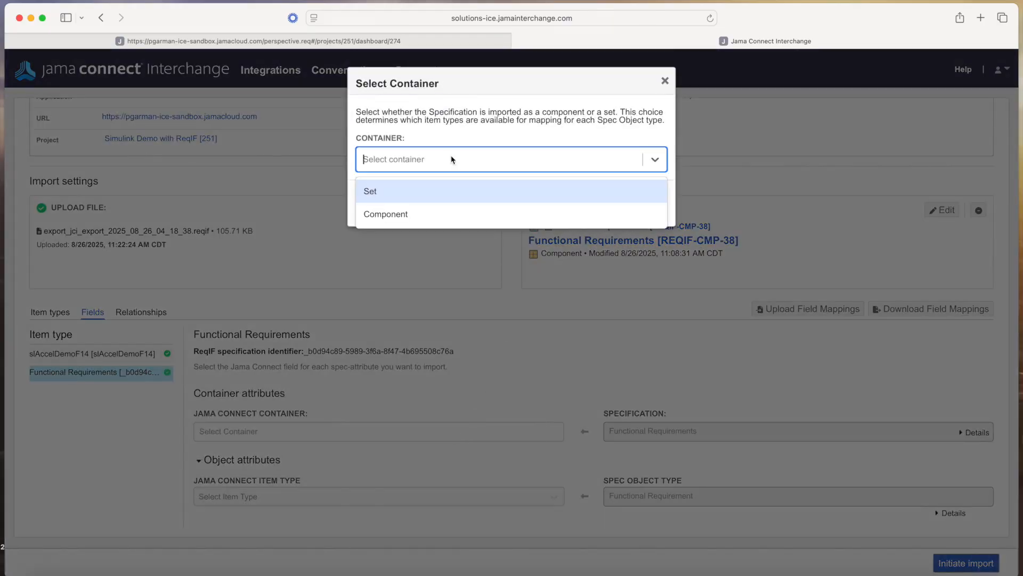
left_click(410, 200)
left_click(532, 204)
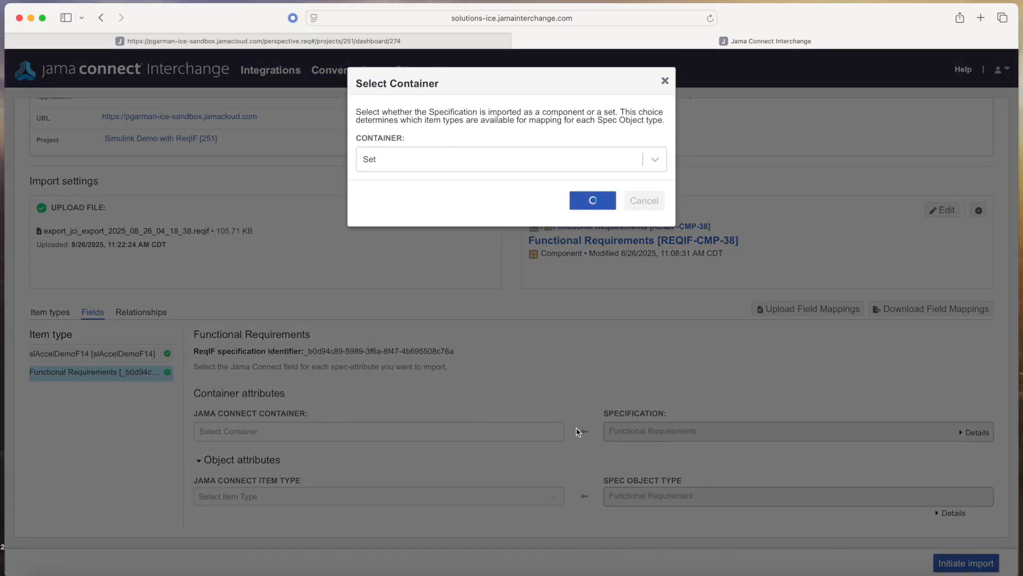
scroll(578, 428, "down", 3)
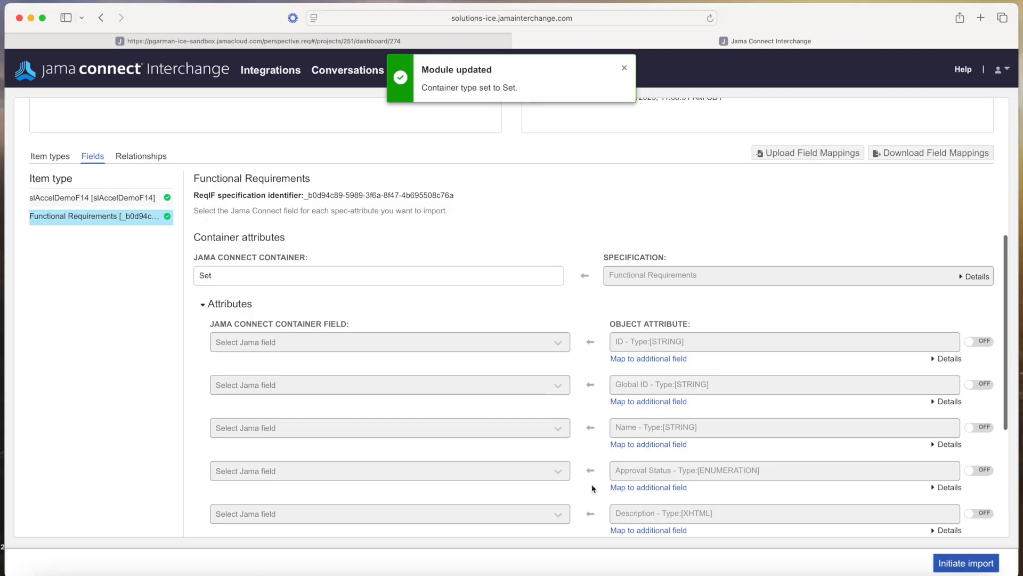
scroll(592, 488, "down", 3)
left_click(558, 295)
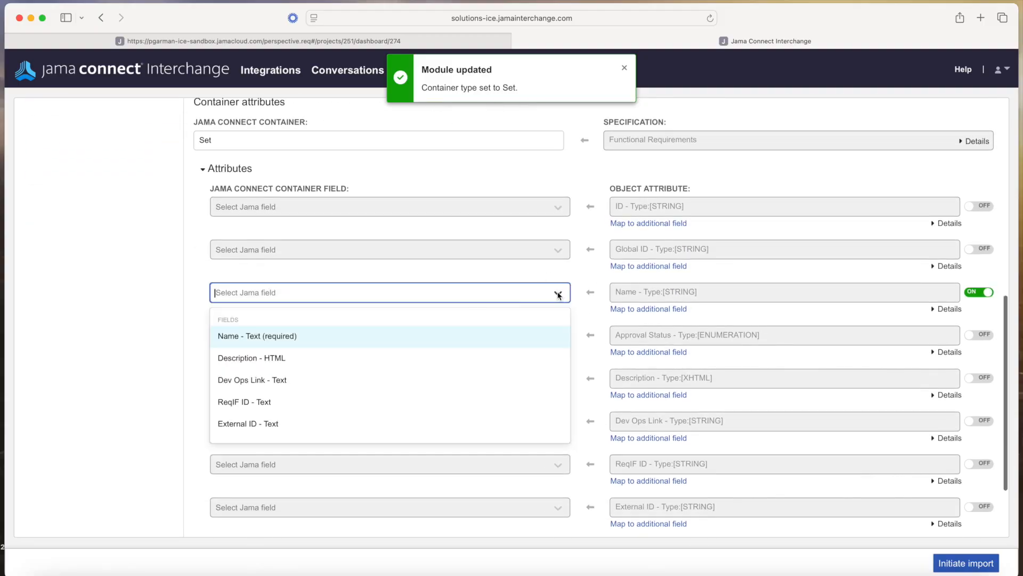
left_click(335, 342)
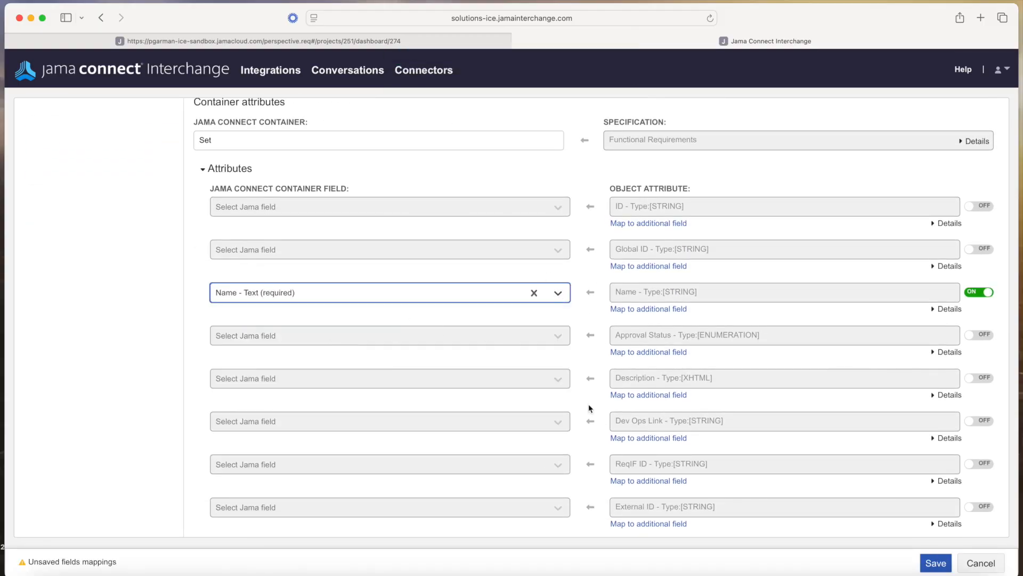
Map spec objects to Functional Requirement [67], Name to Name - Text (required), and save
scroll(592, 401, "down", 3)
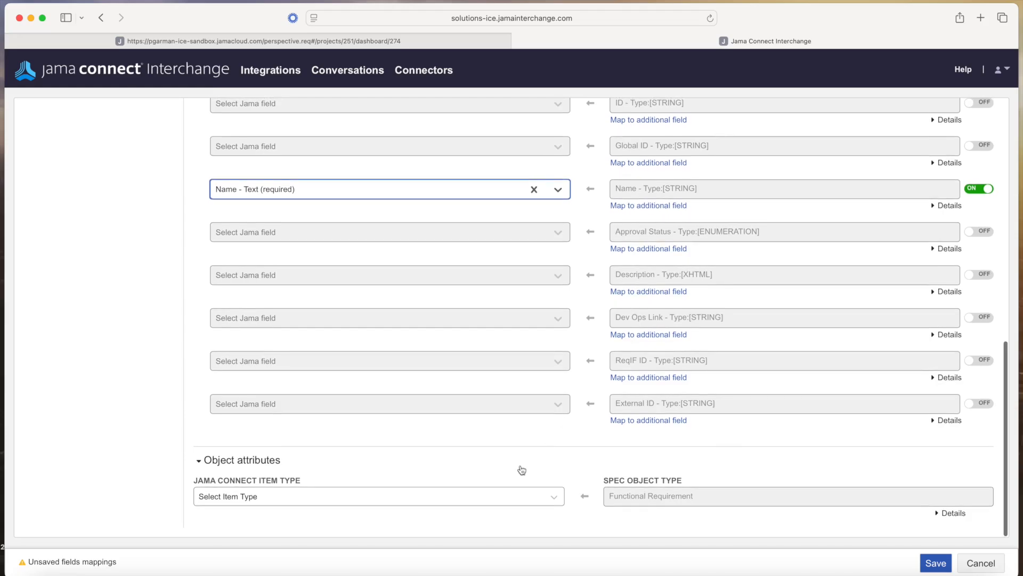
left_click(516, 501)
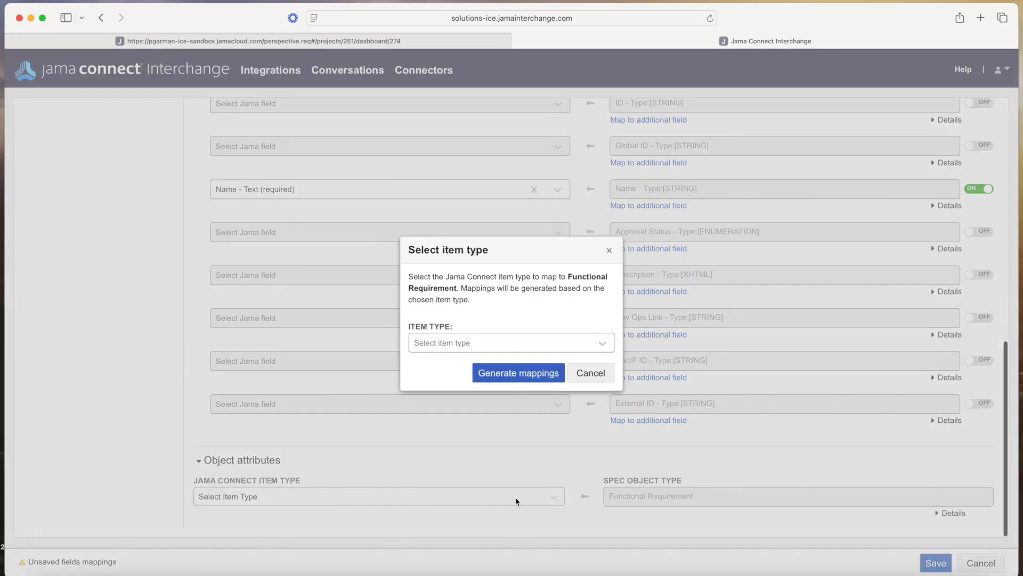
left_click(501, 339)
left_click(465, 414)
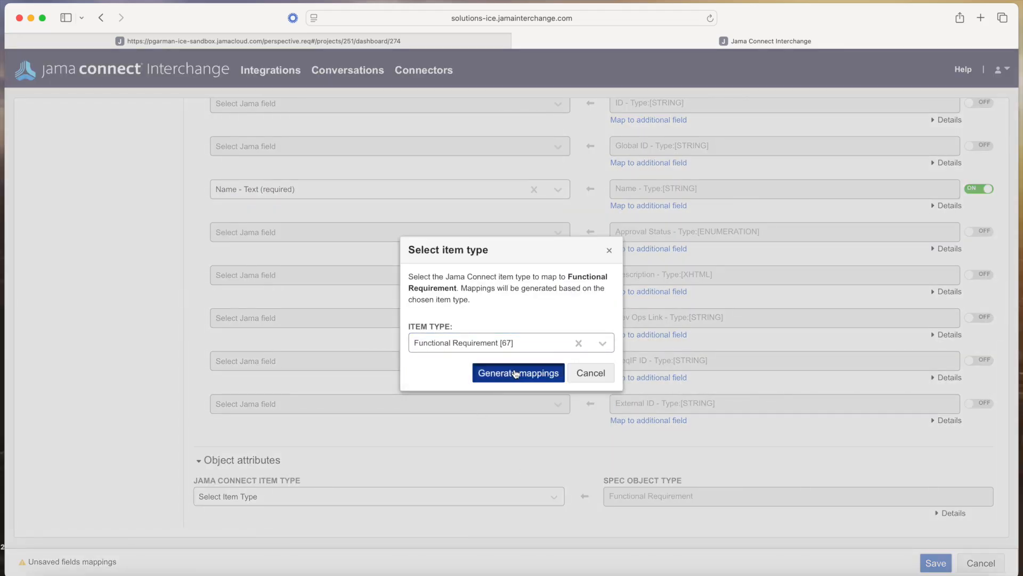
left_click(535, 372)
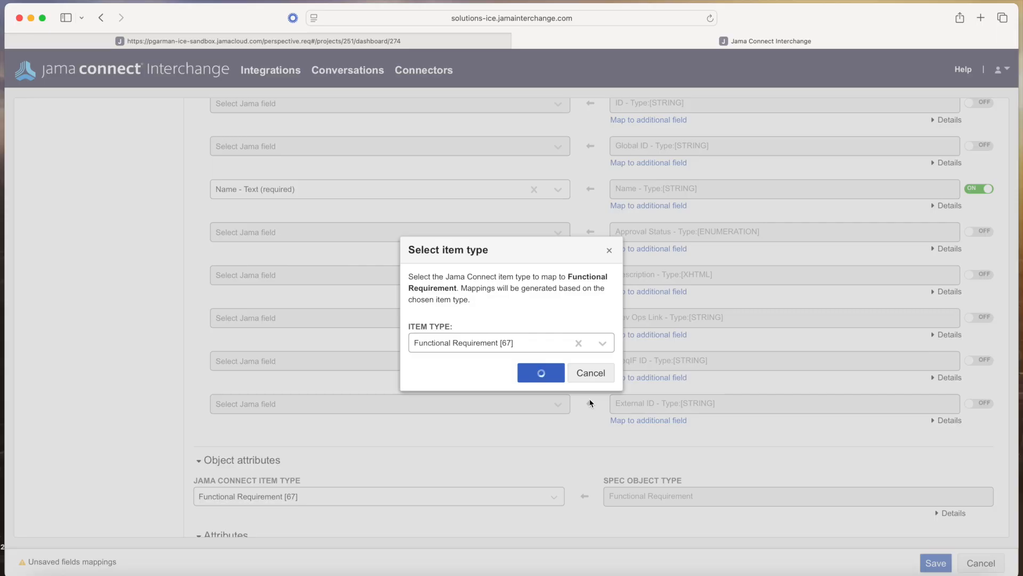
scroll(590, 402, "down", 10)
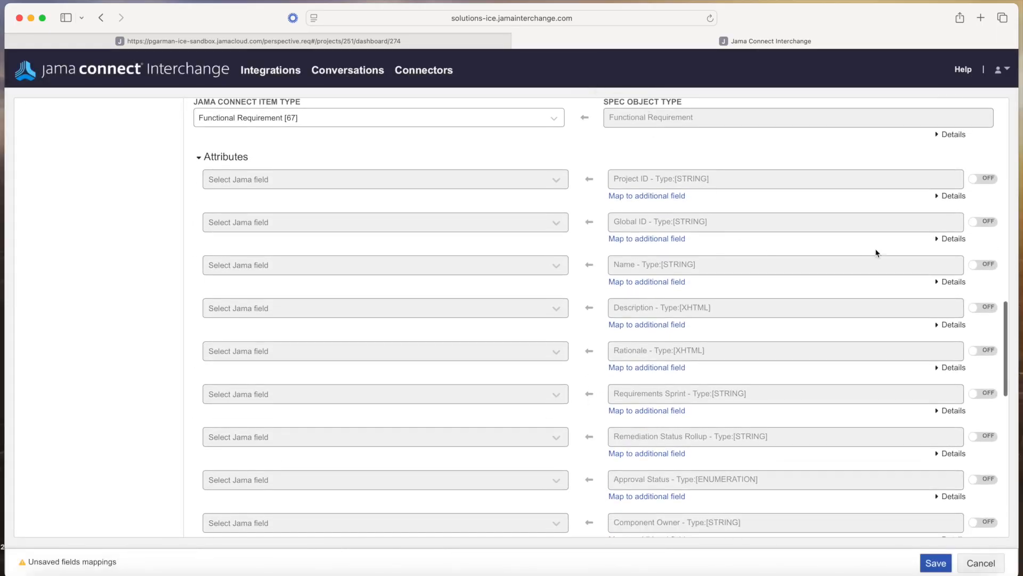
left_click(538, 268)
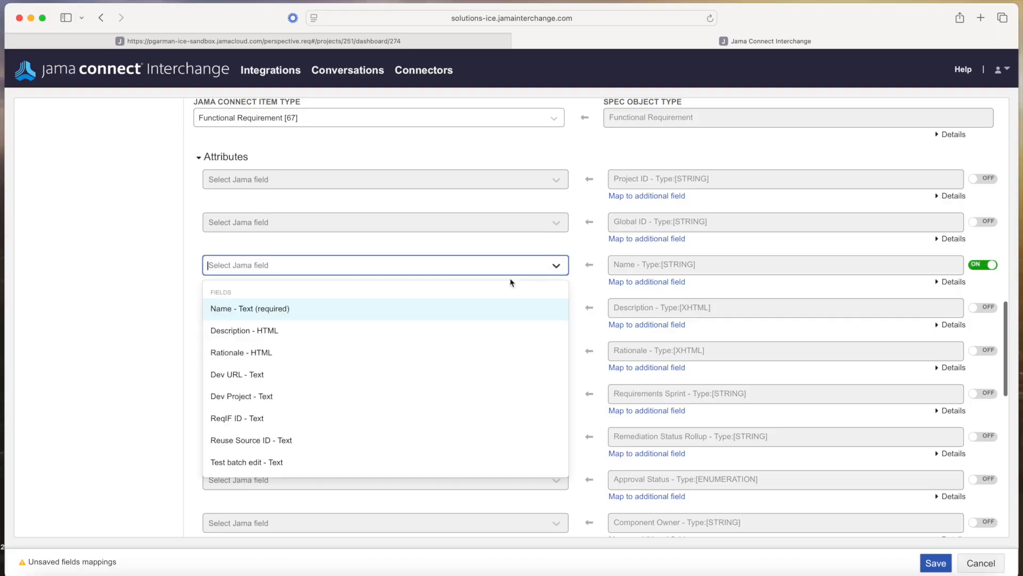
left_click(265, 306)
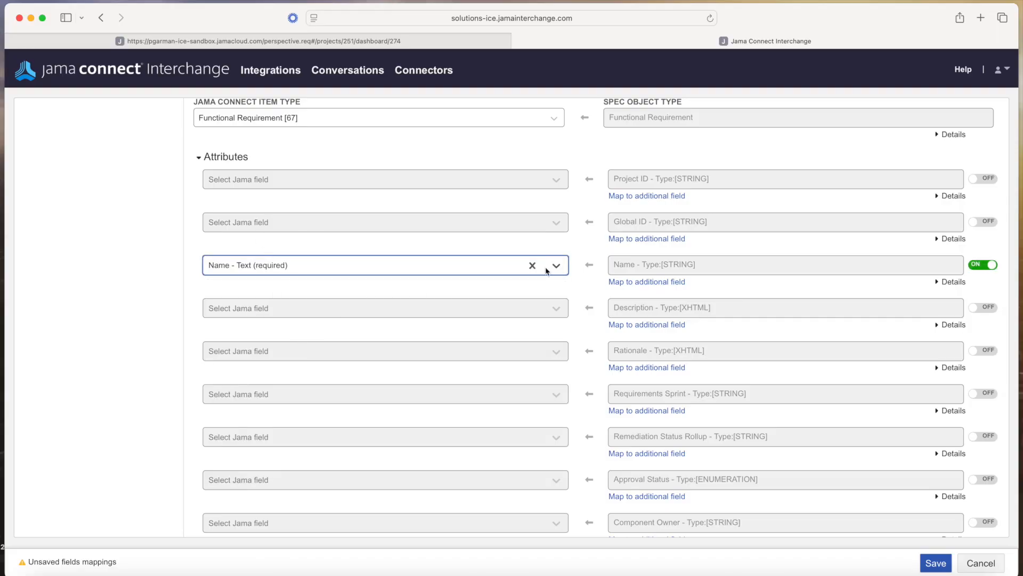
left_click(936, 563)
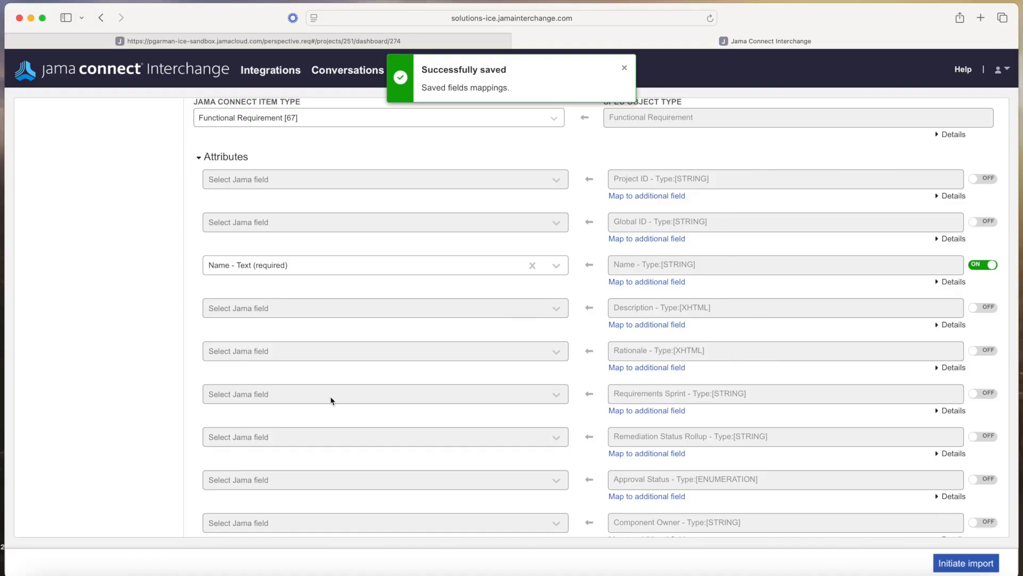
scroll(331, 399, "up", 15)
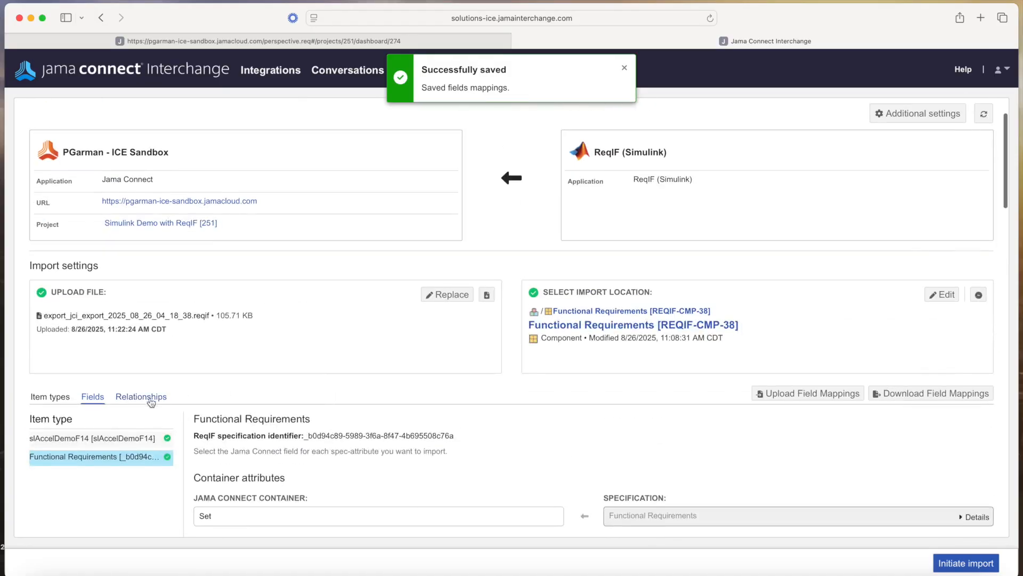
Map relations Blocks [16], Validated By [12] and Duplicated by [18] to their Jama types
scroll(128, 400, "down", 1)
left_click(141, 397)
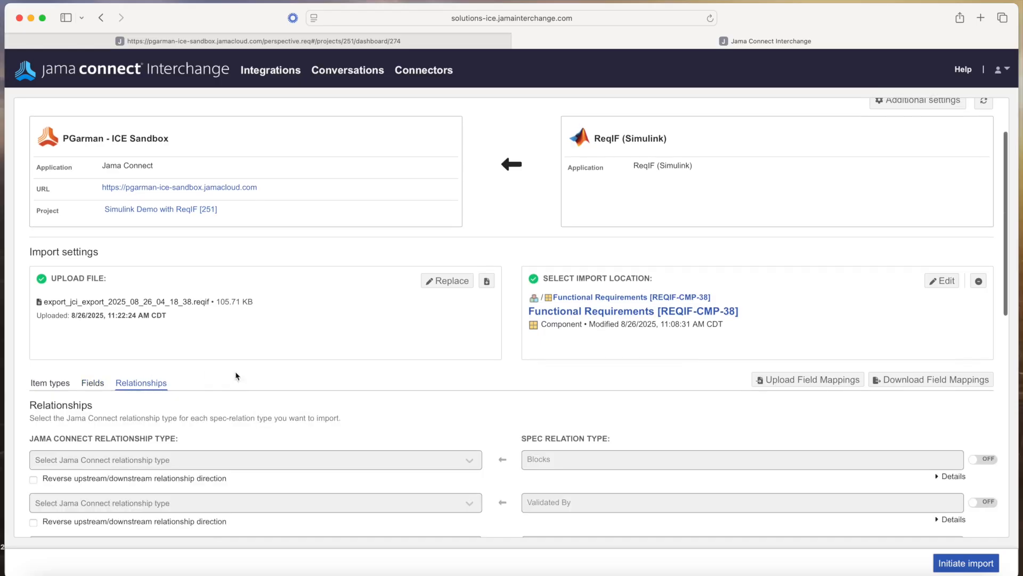
scroll(446, 423, "down", 10)
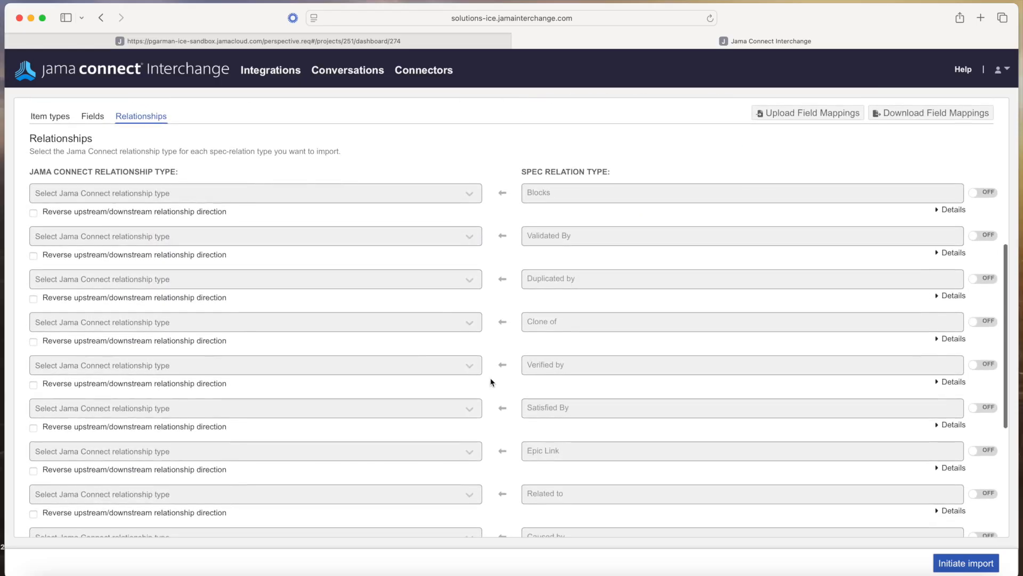
left_click(470, 194)
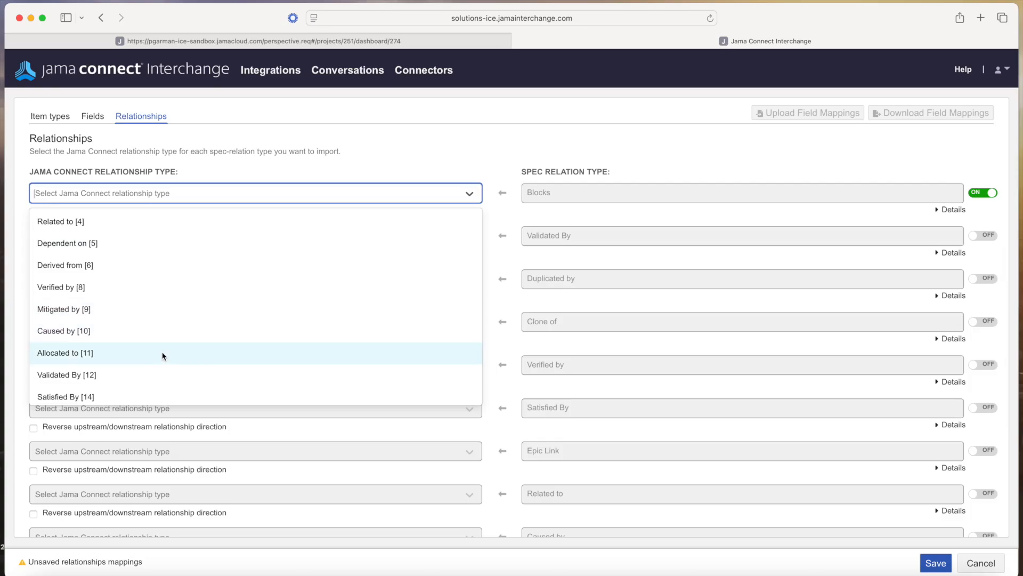
scroll(162, 354, "down", 3)
left_click(118, 326)
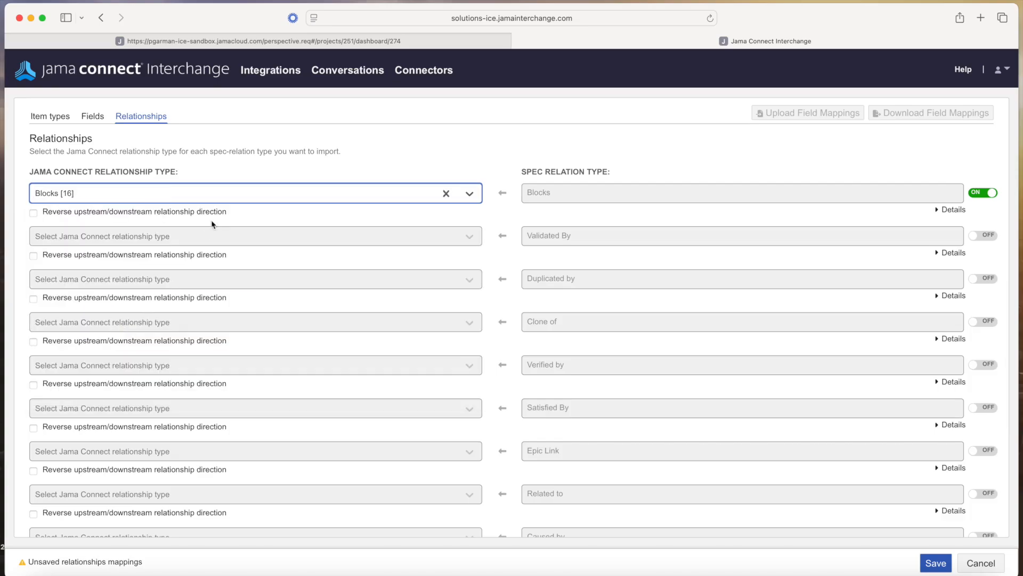
left_click(228, 242)
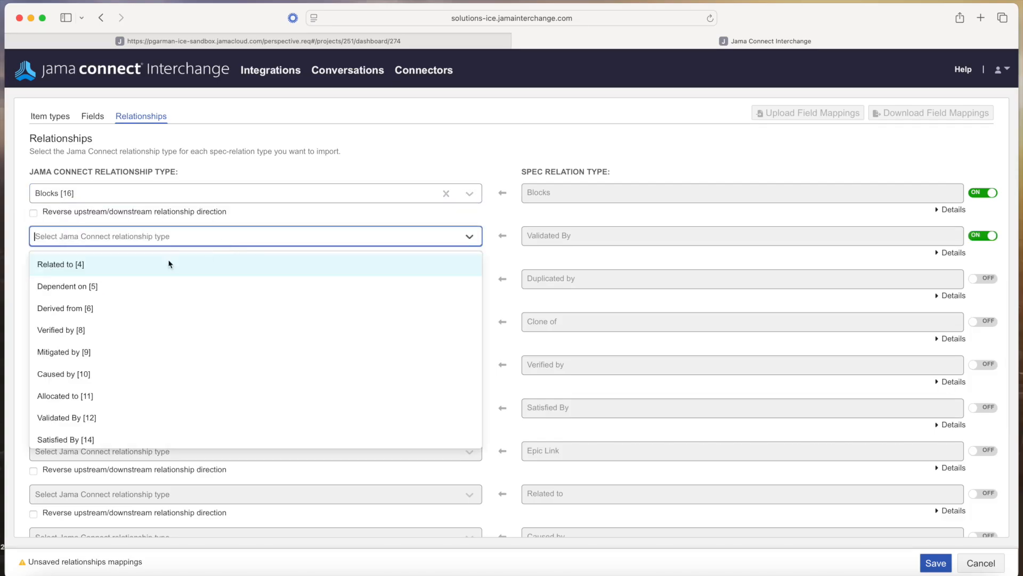
left_click(132, 419)
left_click(242, 286)
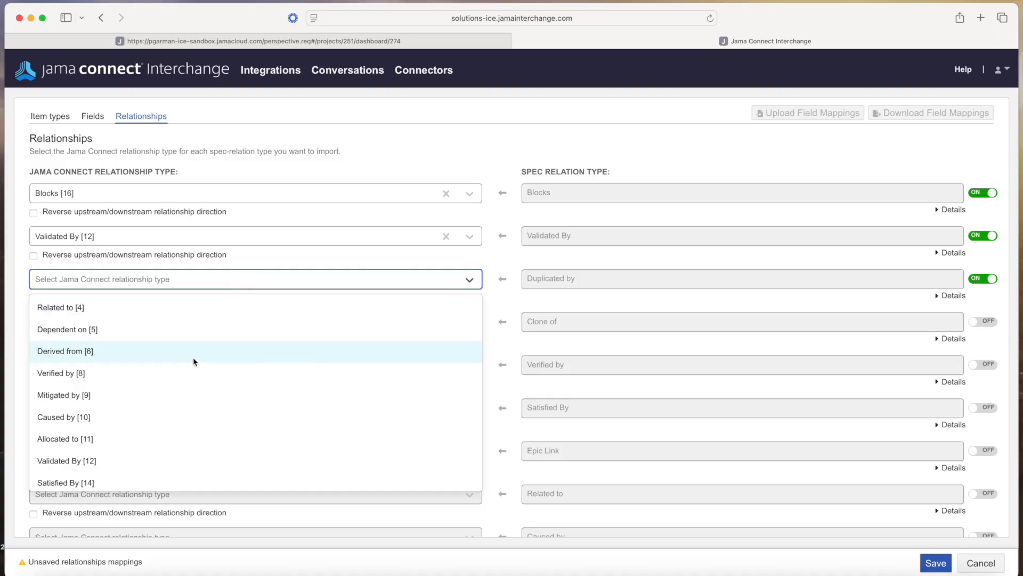
scroll(206, 441, "down", 3)
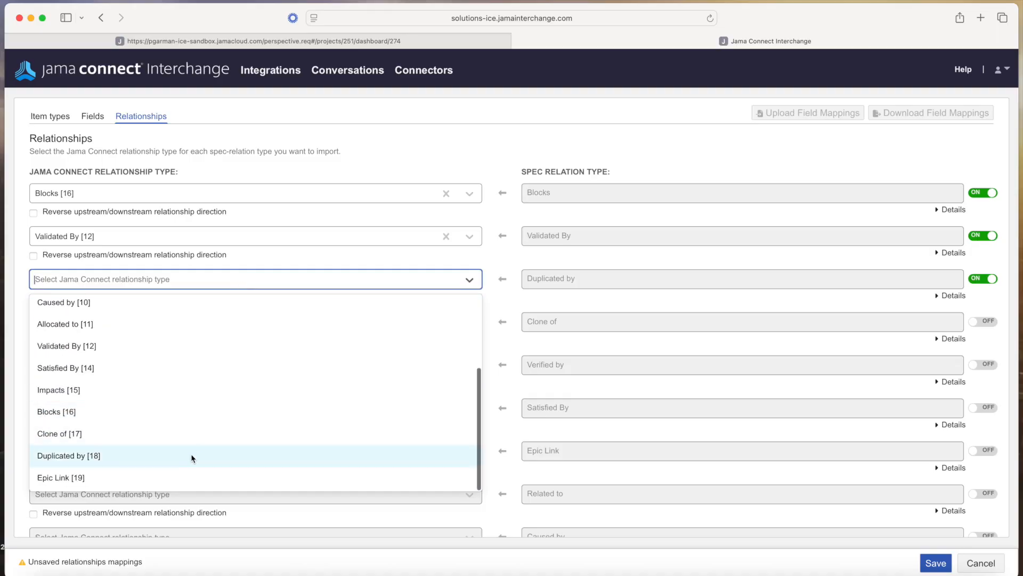
left_click(190, 455)
Map Clone of [17], Verified by [8], Satisfied By [14] and Epic Link [19] relations
left_click(337, 320)
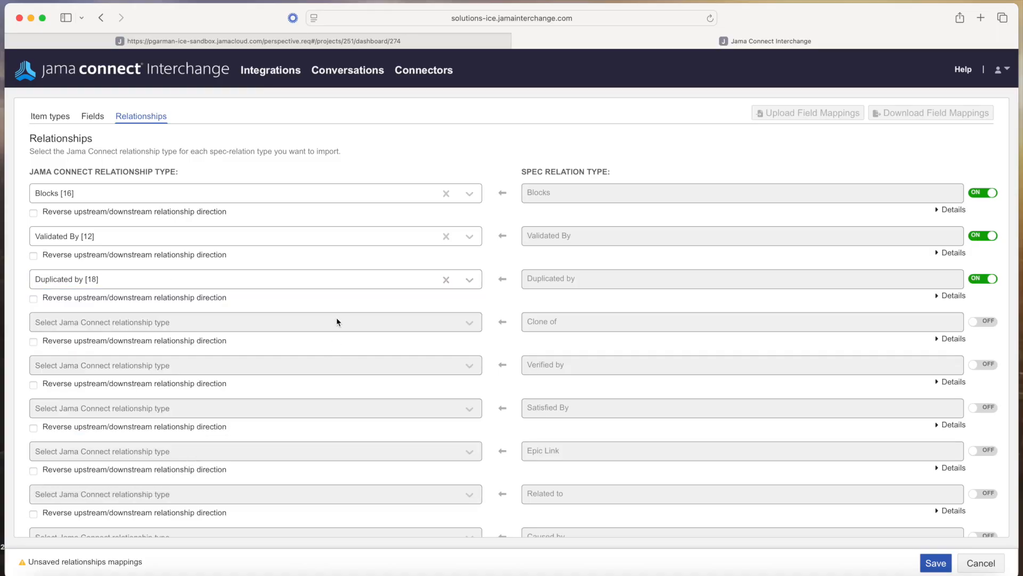
scroll(151, 495, "down", 3)
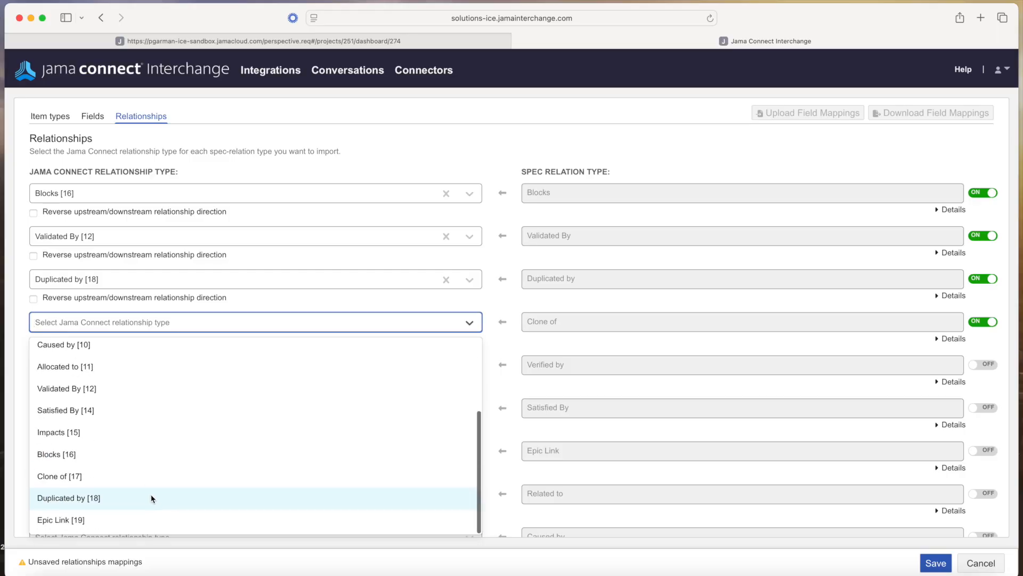
left_click(130, 481)
left_click(263, 366)
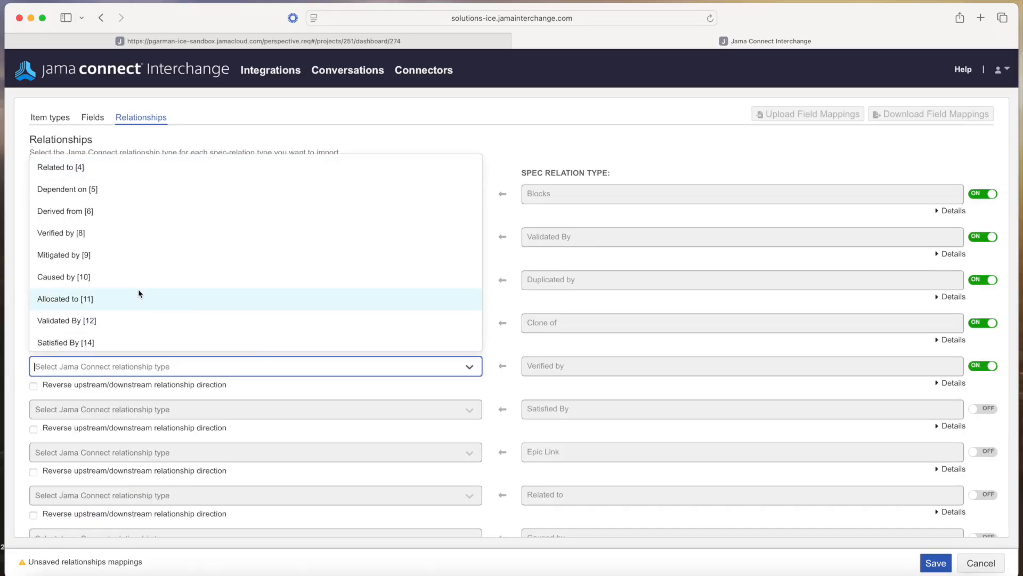
left_click(112, 244)
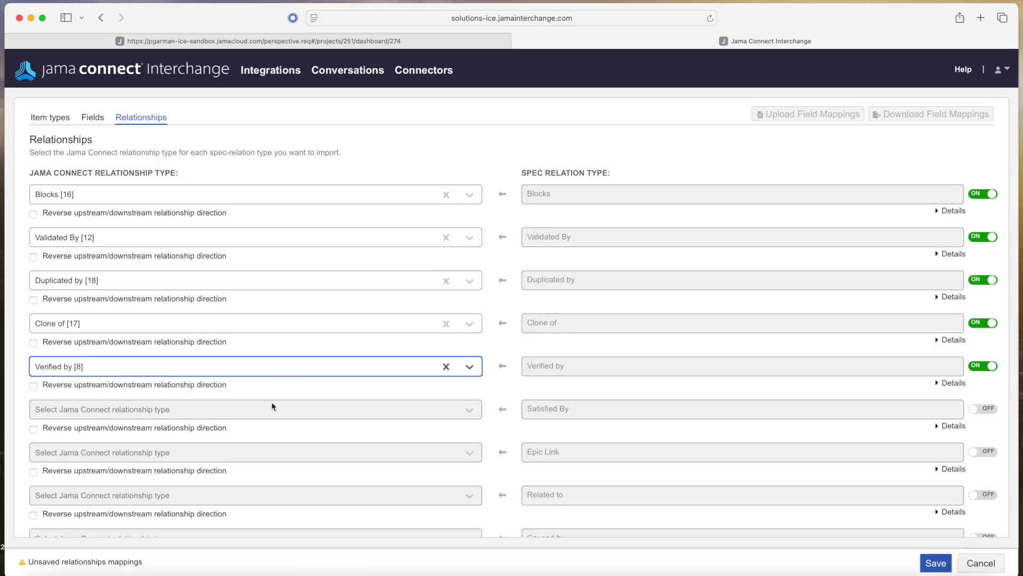
left_click(386, 416)
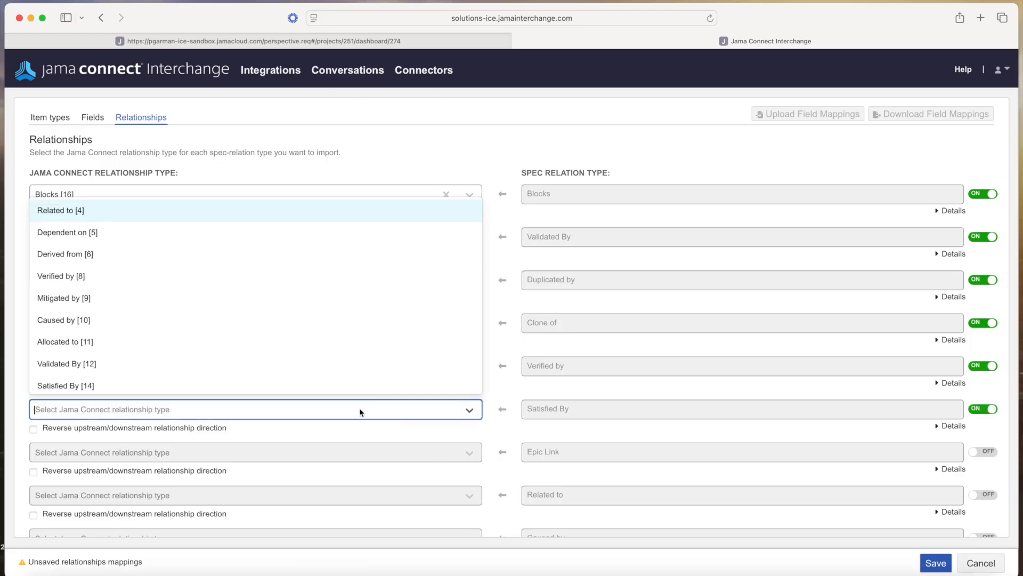
left_click(123, 385)
scroll(254, 421, "down", 5)
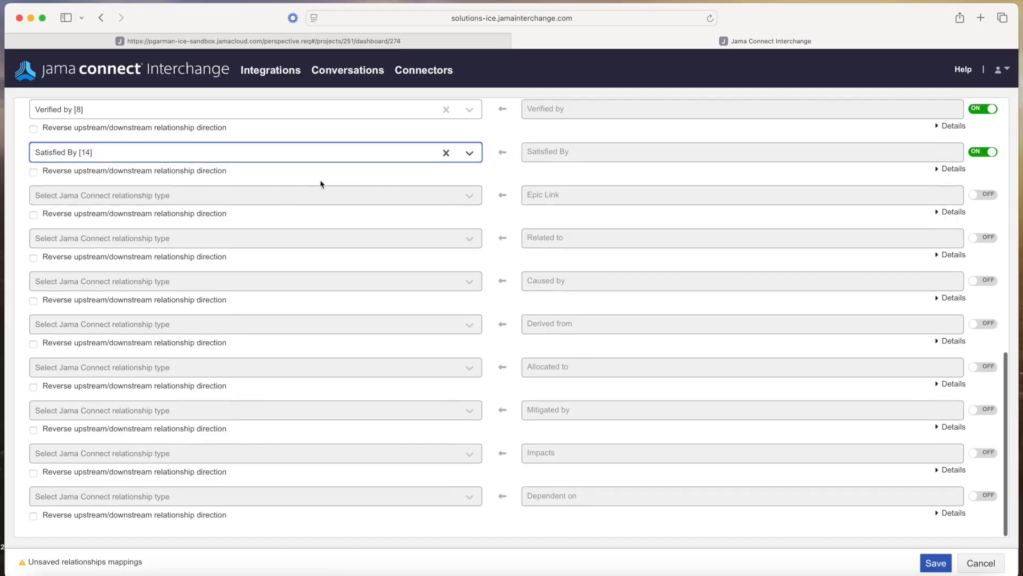
left_click(340, 198)
scroll(160, 377, "down", 4)
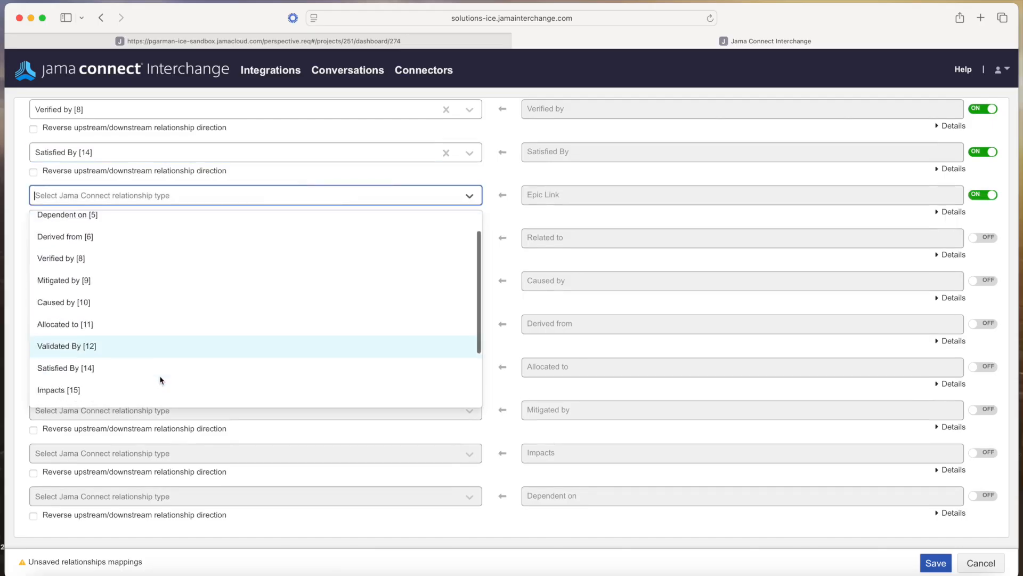
left_click(119, 395)
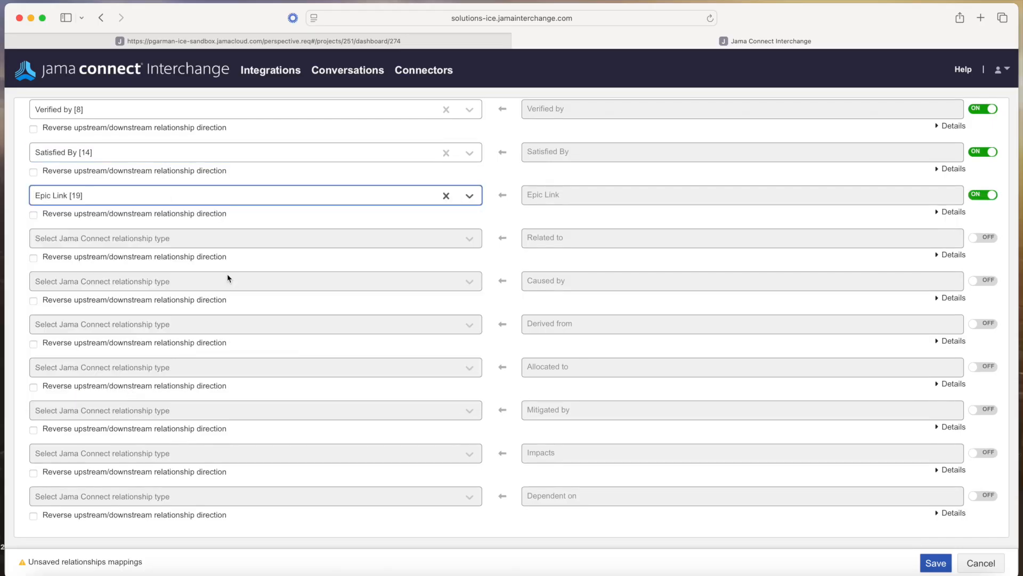
Map Related to [4], Caused by [10], Derived from [6] and Allocated to [11] relations
left_click(226, 237)
scroll(157, 371, "down", 3)
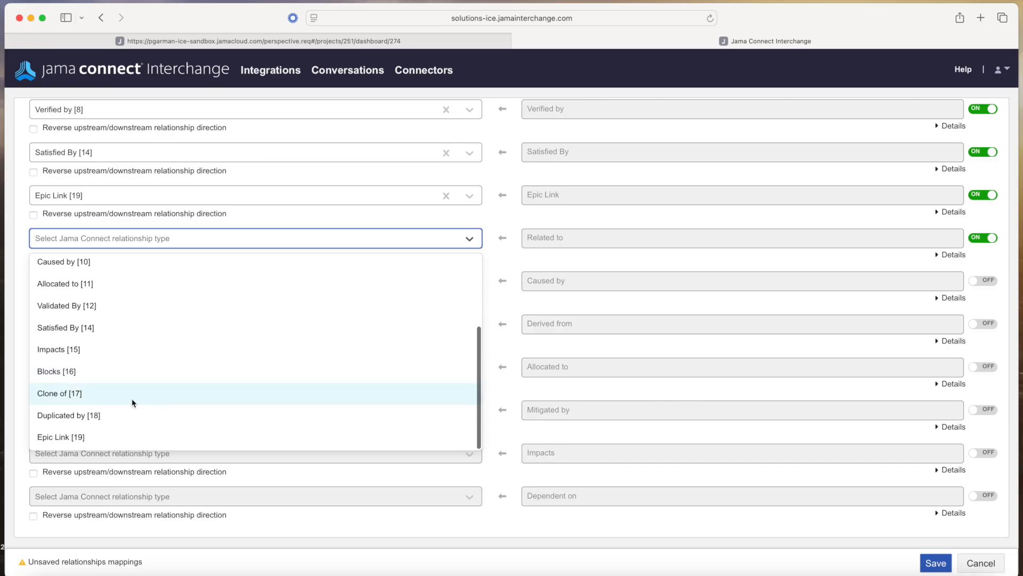
scroll(133, 395, "up", 4)
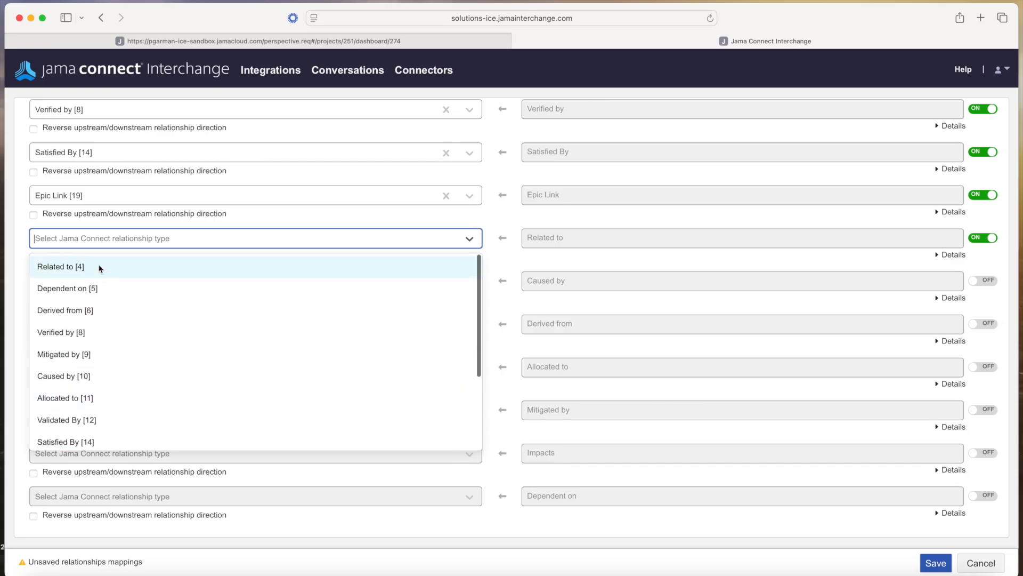
left_click(103, 266)
left_click(342, 277)
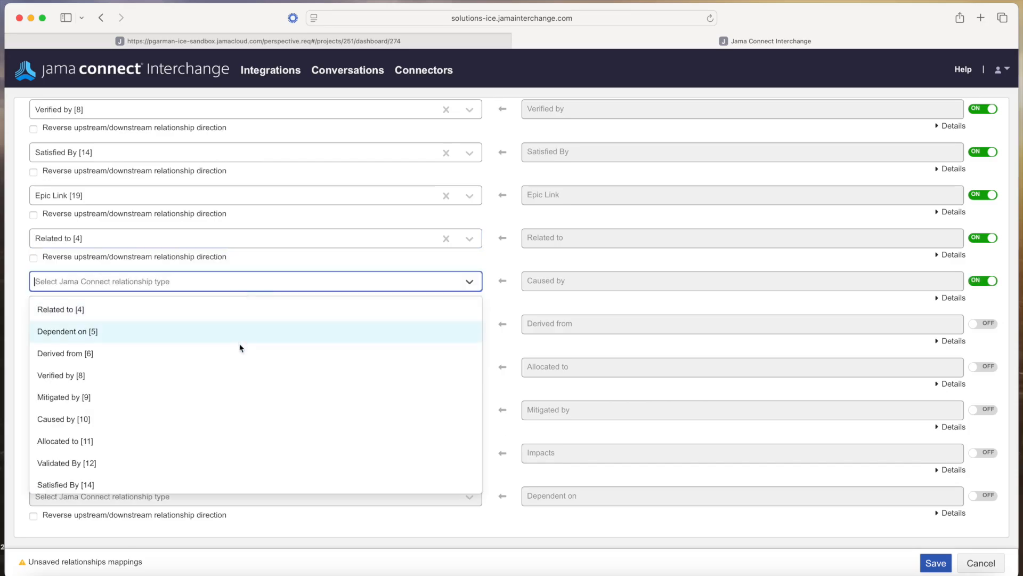
left_click(252, 419)
left_click(302, 328)
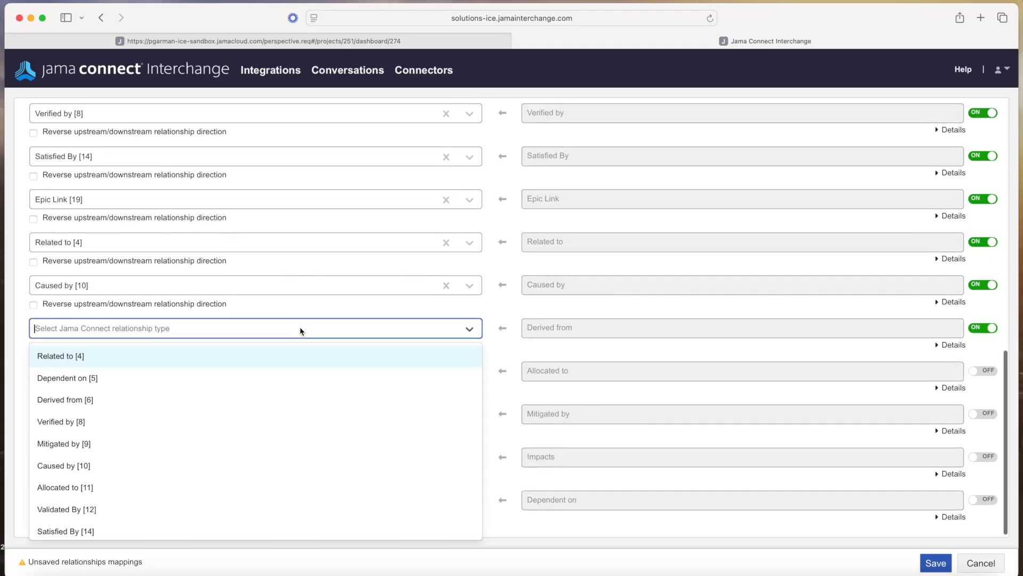
left_click(160, 400)
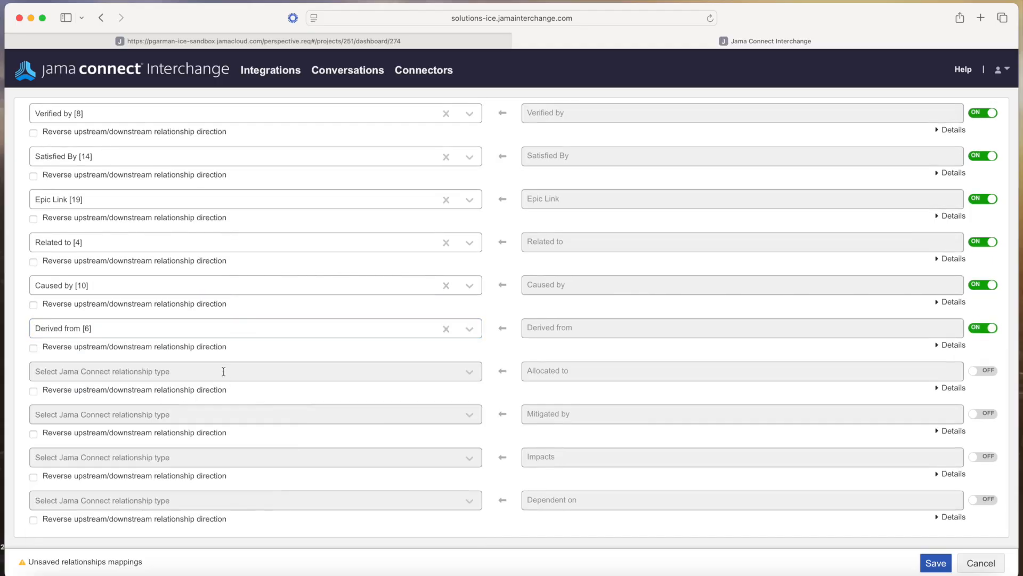
left_click(223, 372)
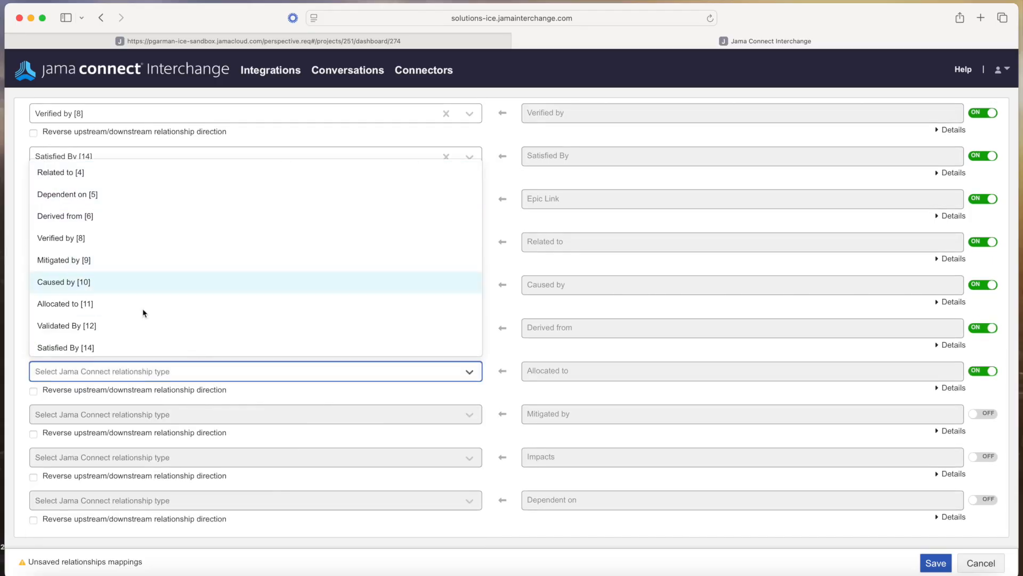
left_click(140, 305)
Map Mitigated by [9], Impacts [15] and Dependent on [5] relations to their Jama types
left_click(190, 412)
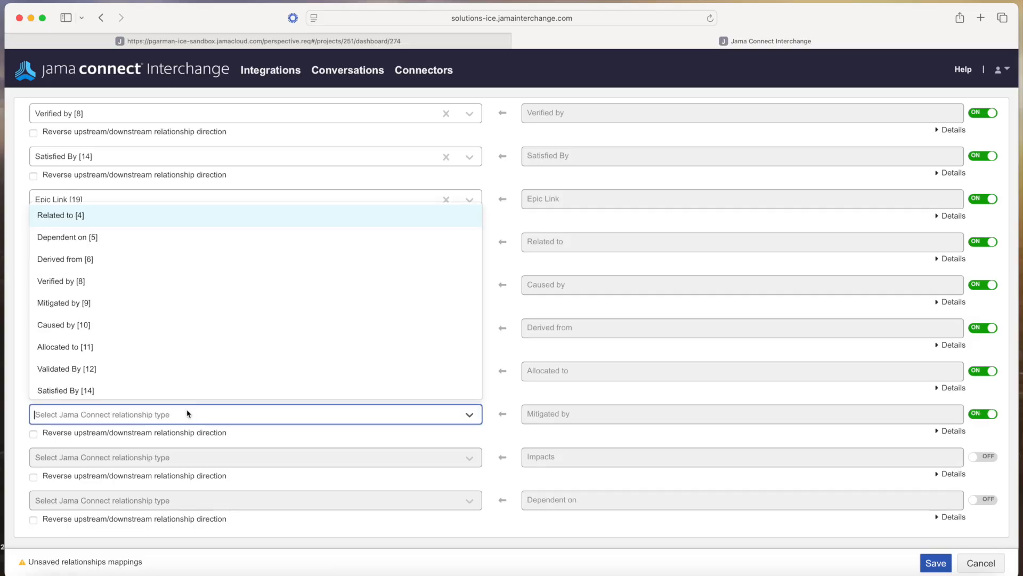
left_click(152, 304)
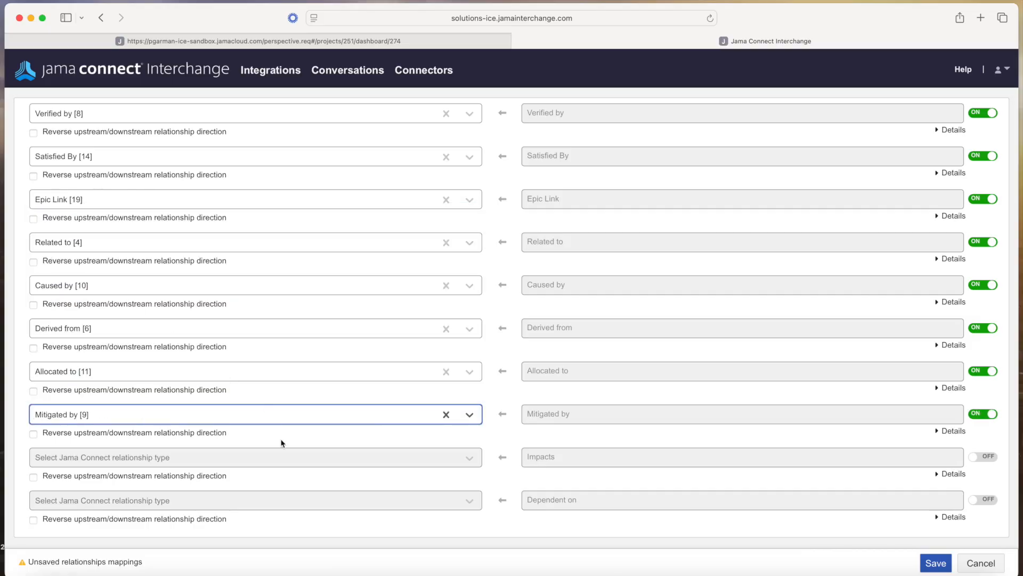
left_click(283, 461)
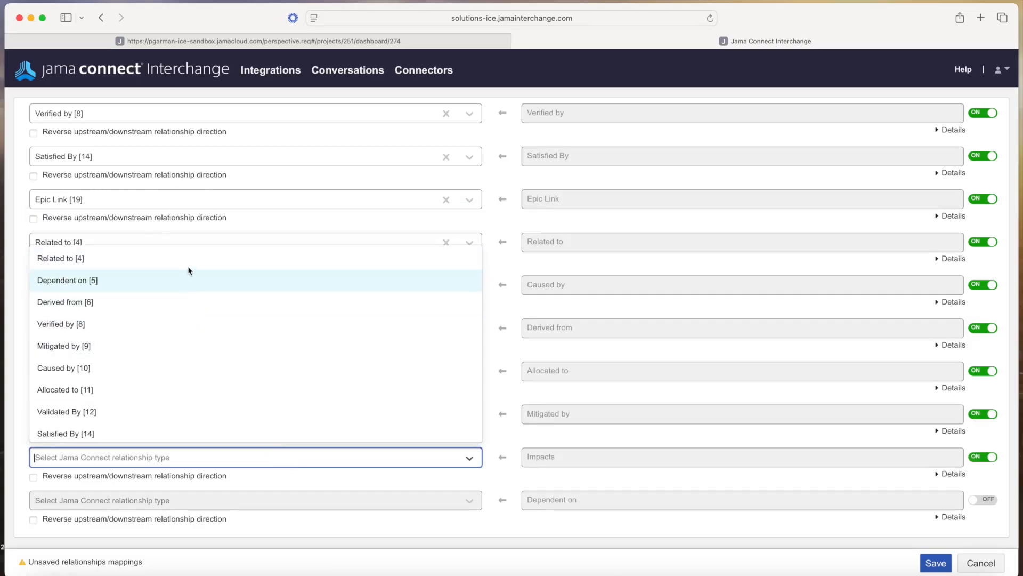
scroll(193, 378, "down", 3)
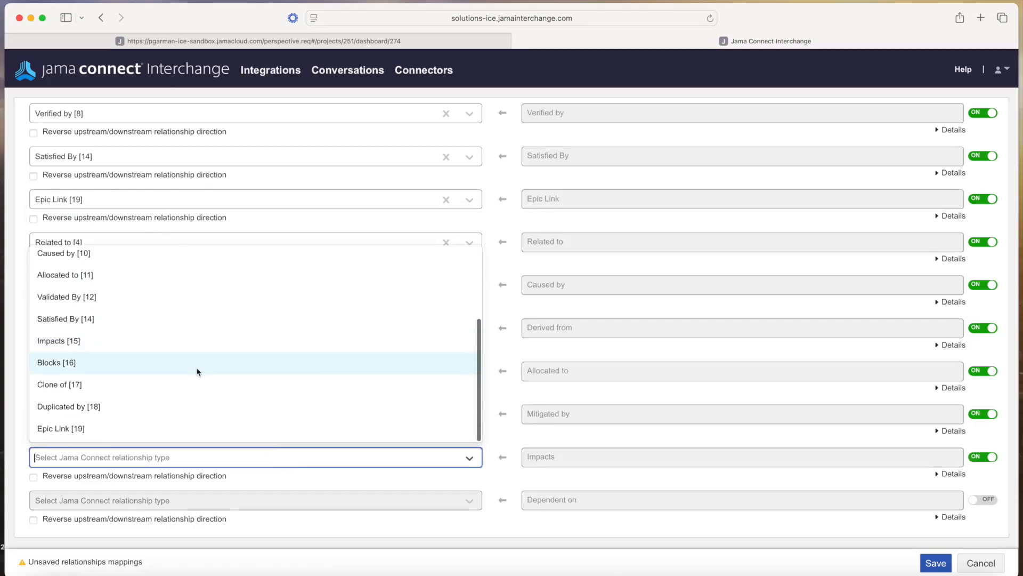
left_click(160, 341)
left_click(360, 502)
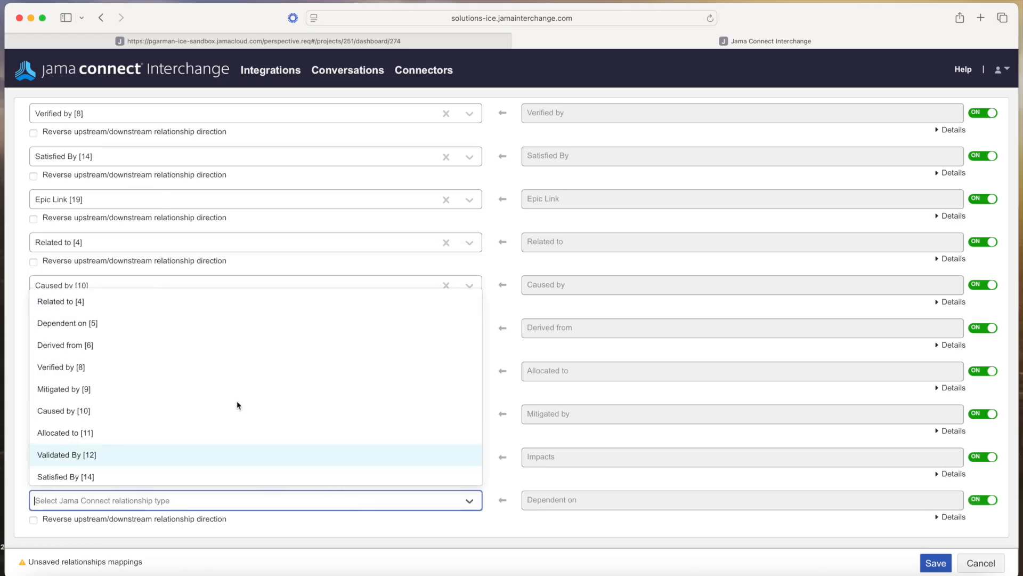
left_click(188, 325)
scroll(261, 472, "down", 1)
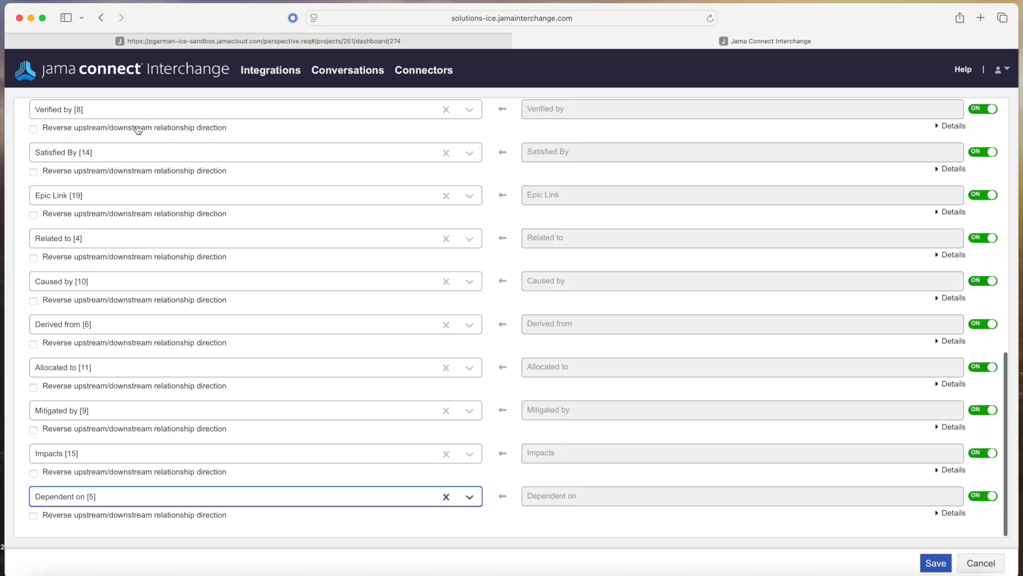
scroll(158, 140, "up", 4)
scroll(158, 140, "up", 6)
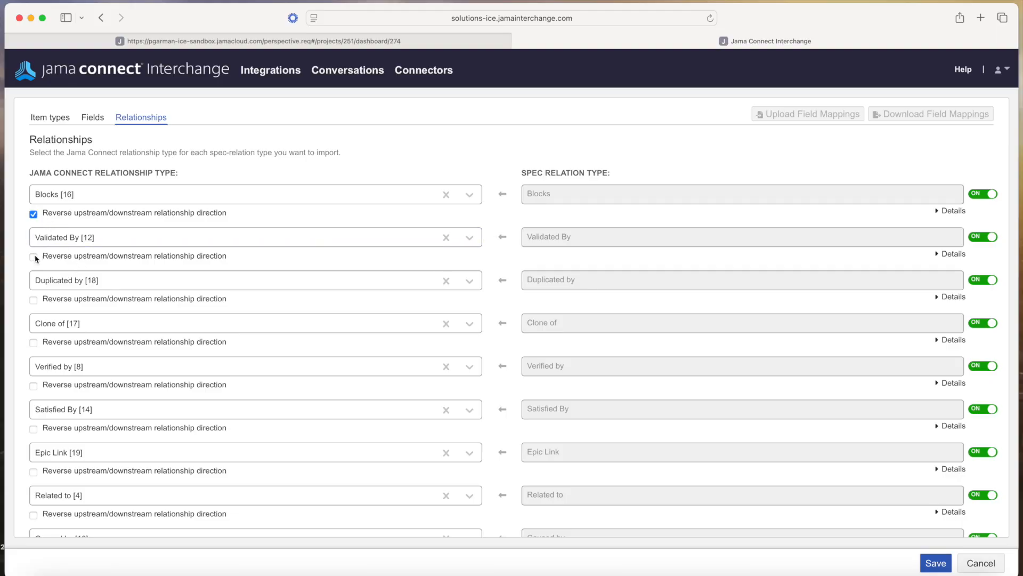
Reverse direction for Validated By, Duplicated by, Clone of, Satisfied By, Verified by, Epic Link, Related to and Caused by
left_click(33, 257)
left_click(33, 300)
left_click(34, 342)
scroll(69, 357, "down", 3)
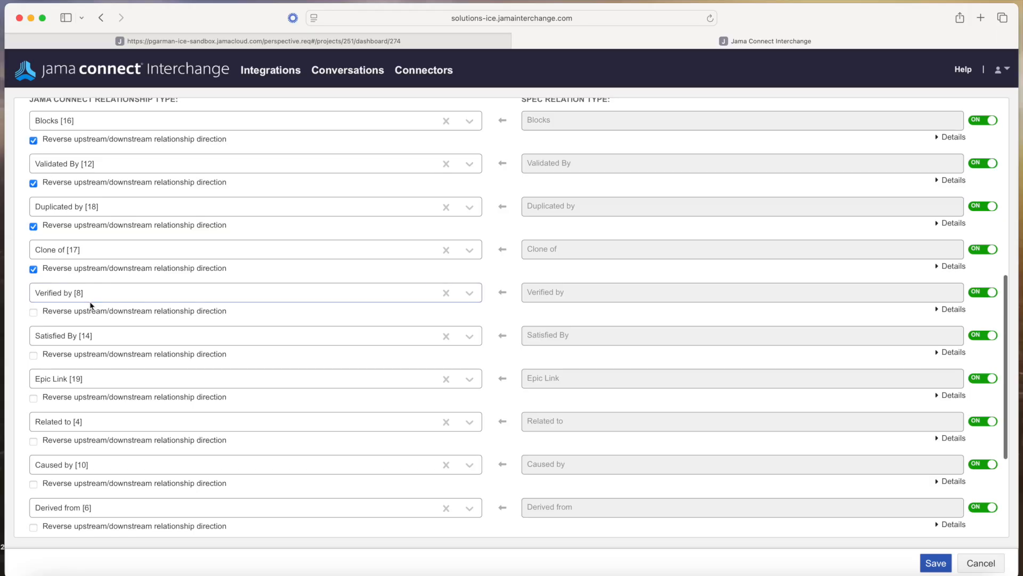
scroll(85, 302, "down", 3)
left_click(33, 274)
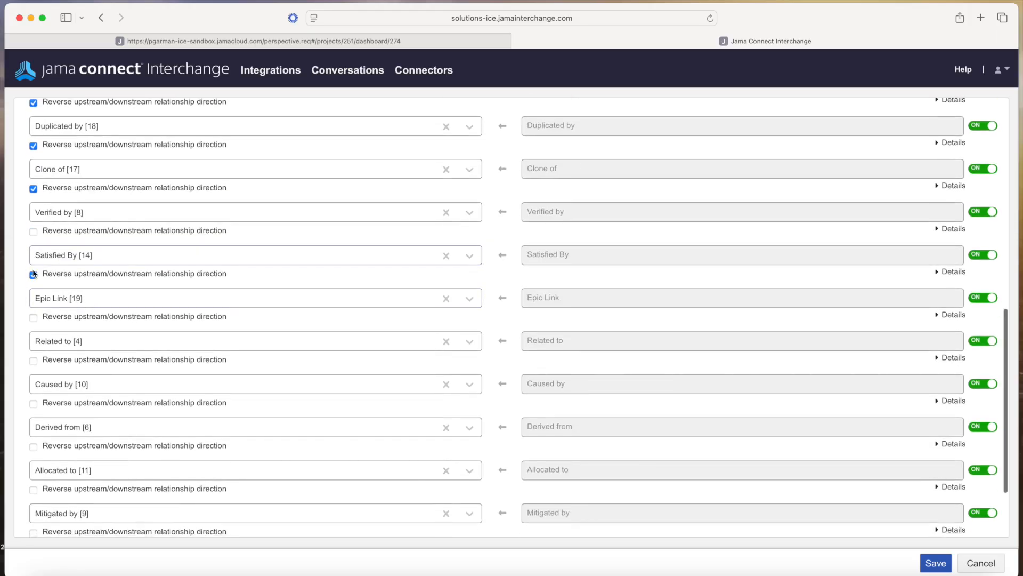
left_click(33, 232)
left_click(33, 318)
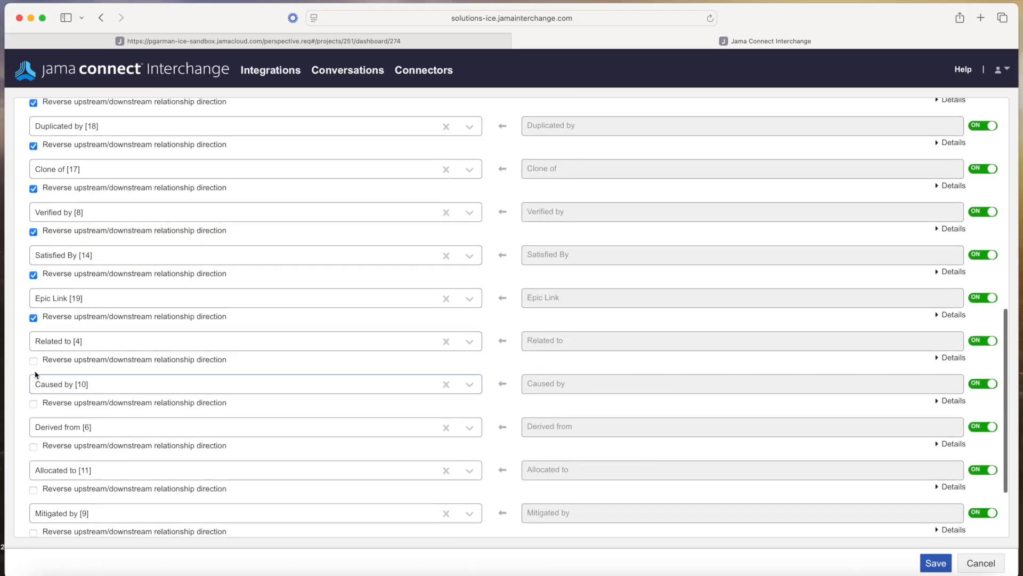
left_click(33, 360)
left_click(33, 403)
Reverse direction for Derived from, Allocated to, Impacts, Mitigated by and Dependent on relationships
scroll(107, 403, "down", 4)
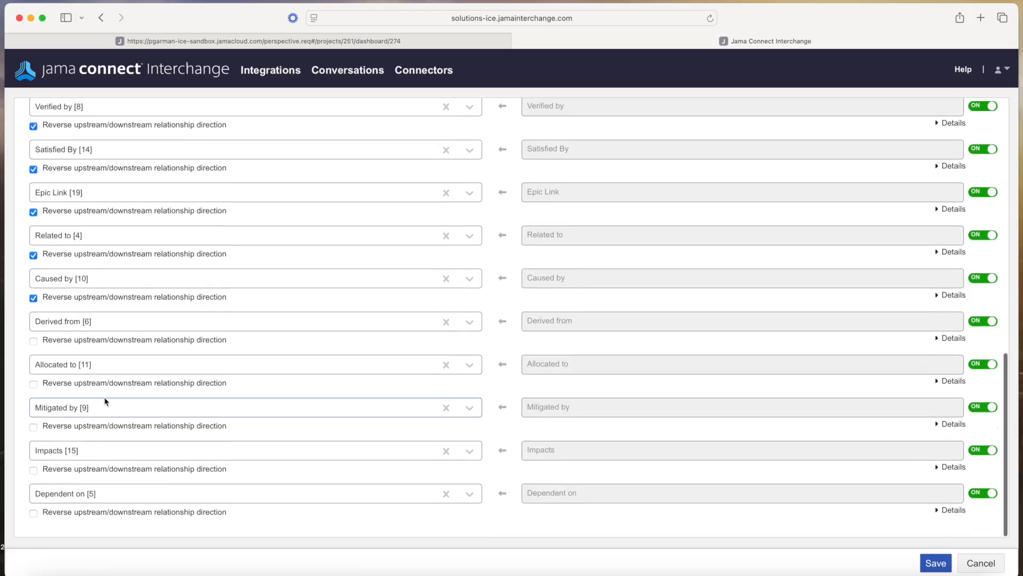
left_click(33, 344)
left_click(33, 388)
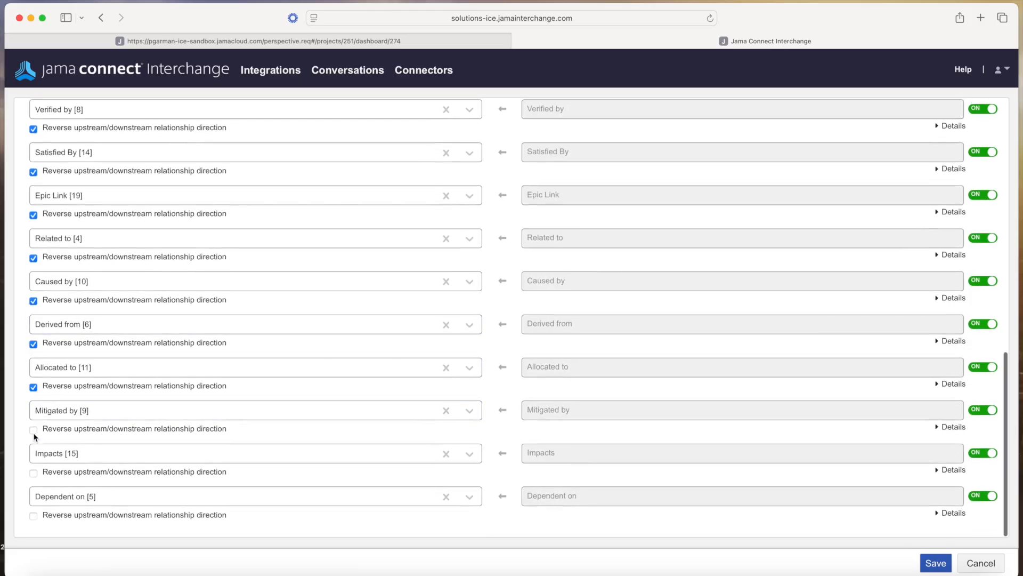
left_click(34, 473)
left_click(34, 431)
scroll(325, 521, "up", 1)
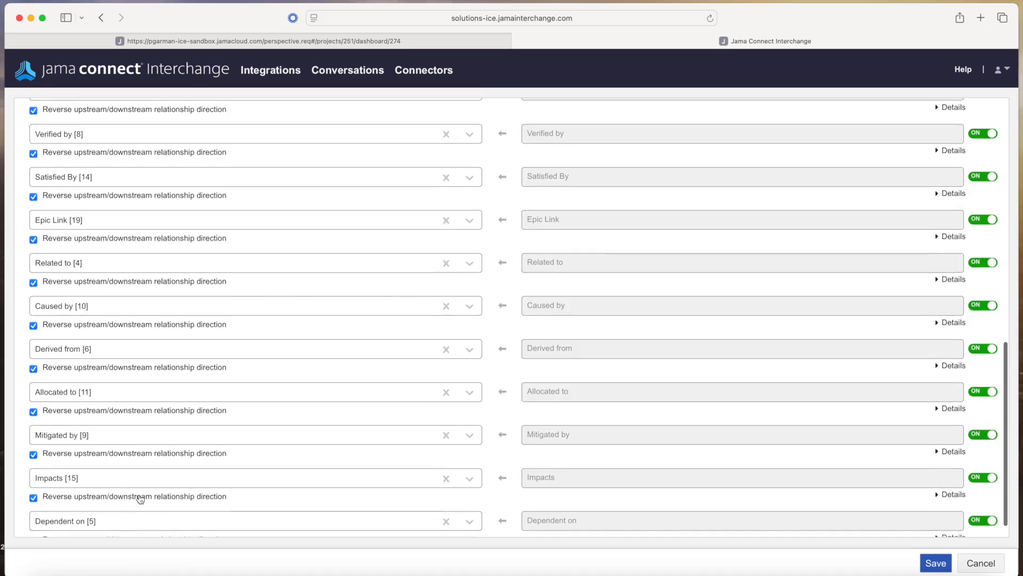
scroll(137, 497, "down", 1)
left_click(34, 516)
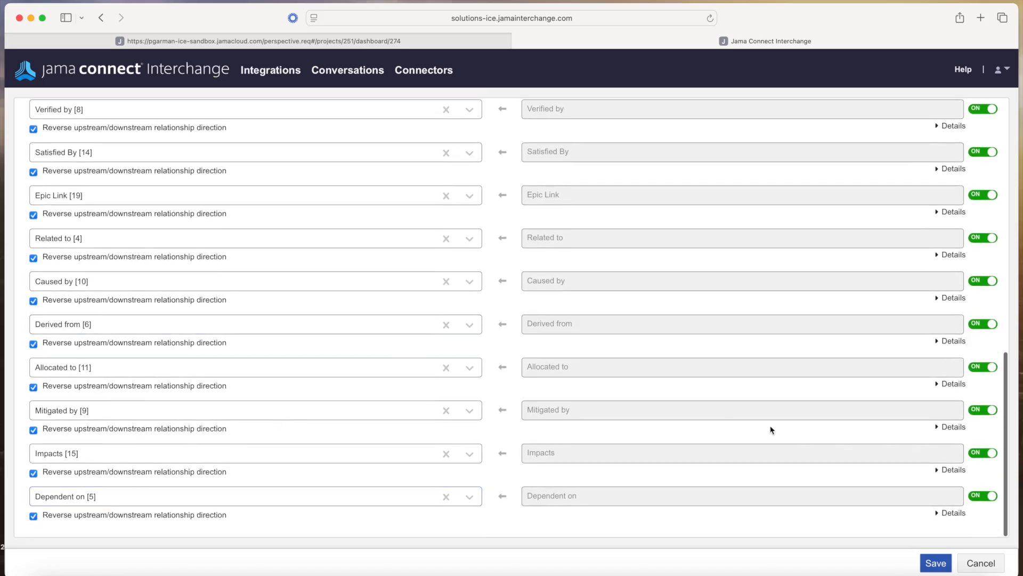
Save the relationship mappings and initiate the import with 'Update existing items' confirmed
left_click(943, 562)
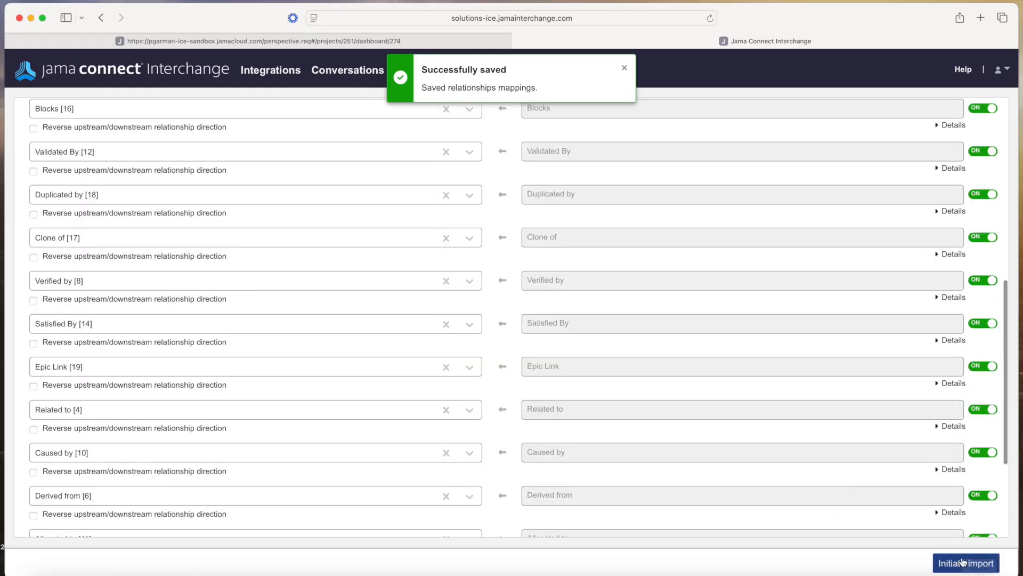
left_click(949, 563)
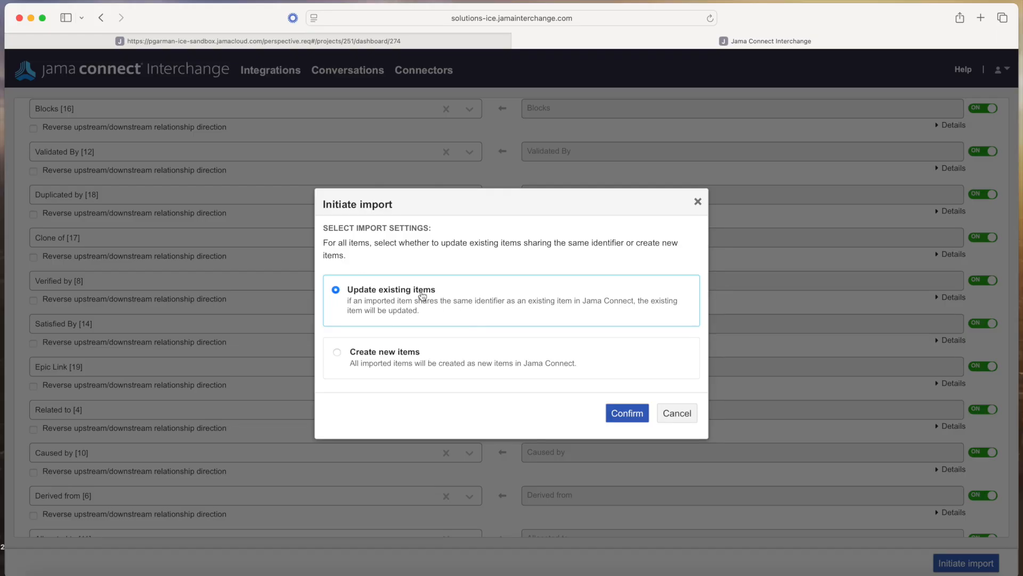
left_click(636, 415)
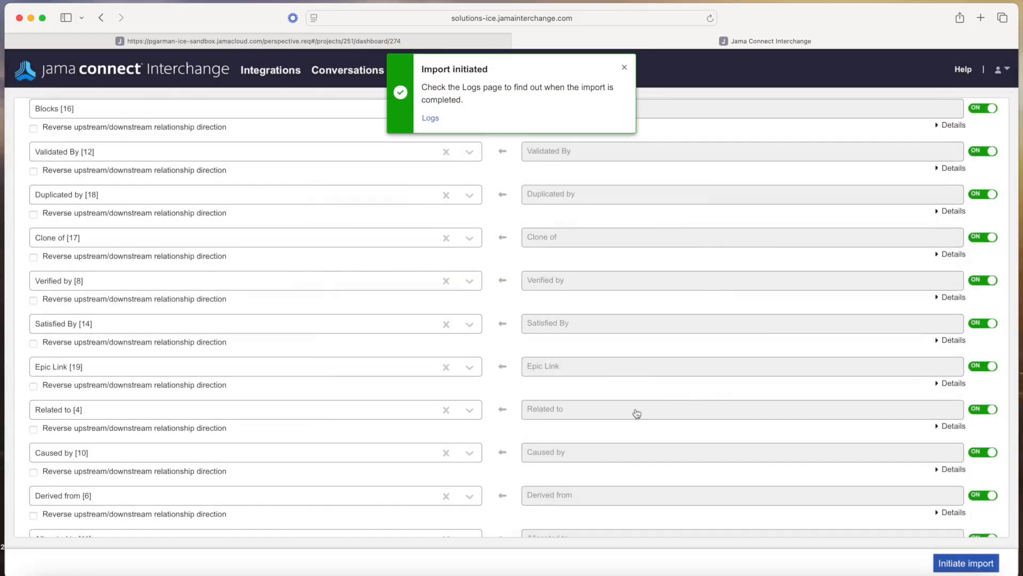
left_click(431, 120)
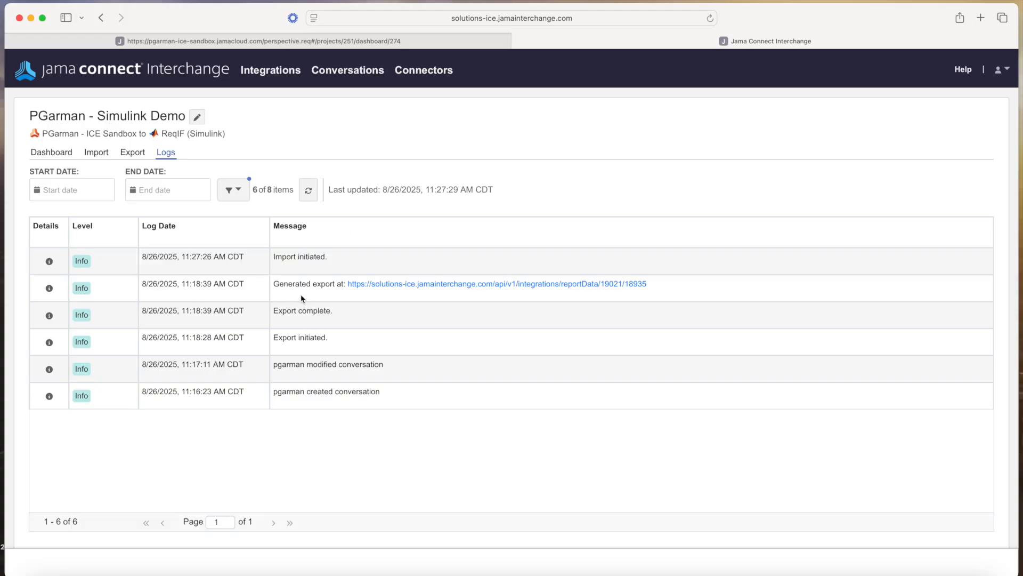
Include Debug entries in the logs and refresh until 'Import complete' is listed
left_click(308, 190)
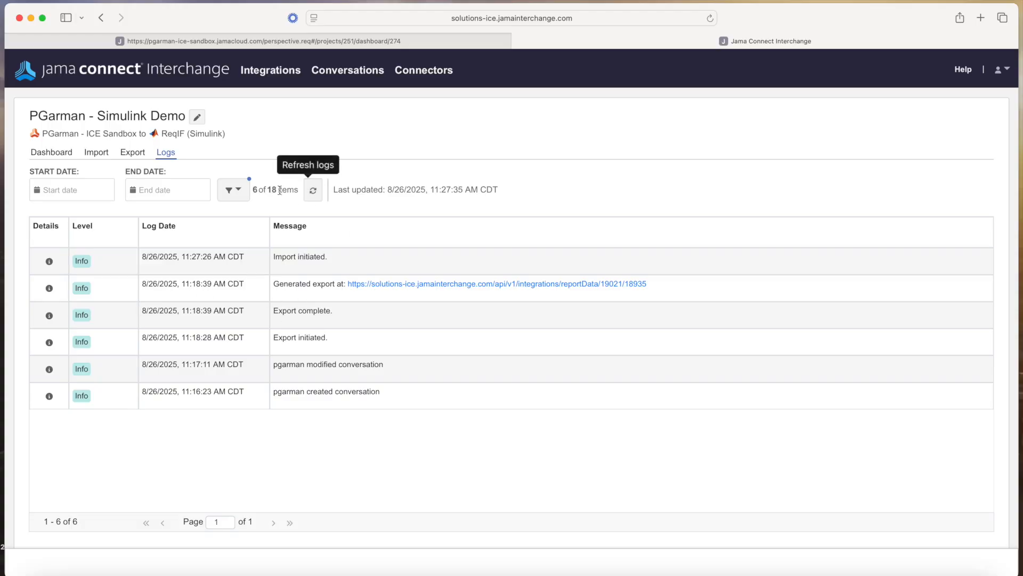
left_click(245, 194)
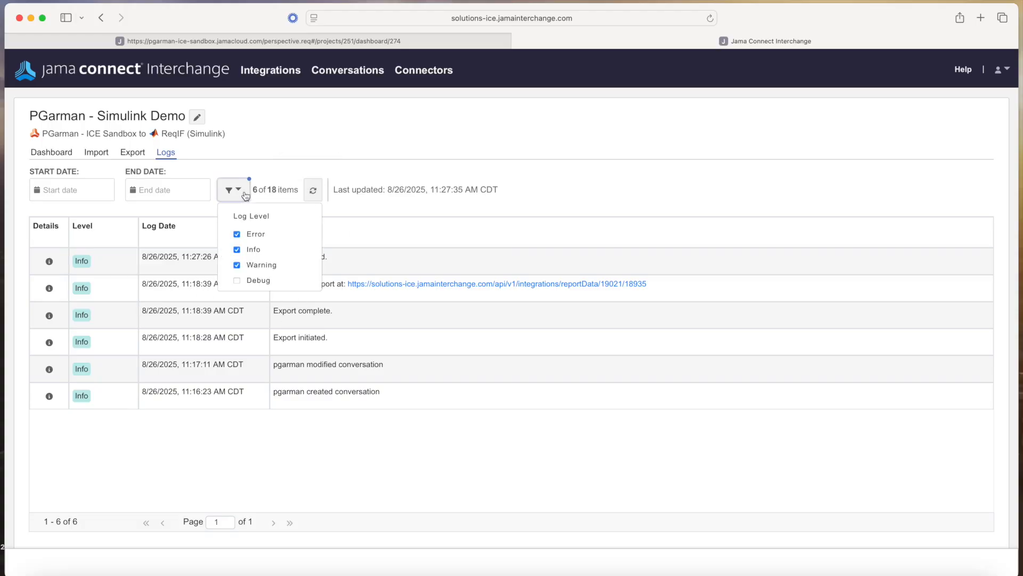
left_click(238, 281)
left_click(560, 171)
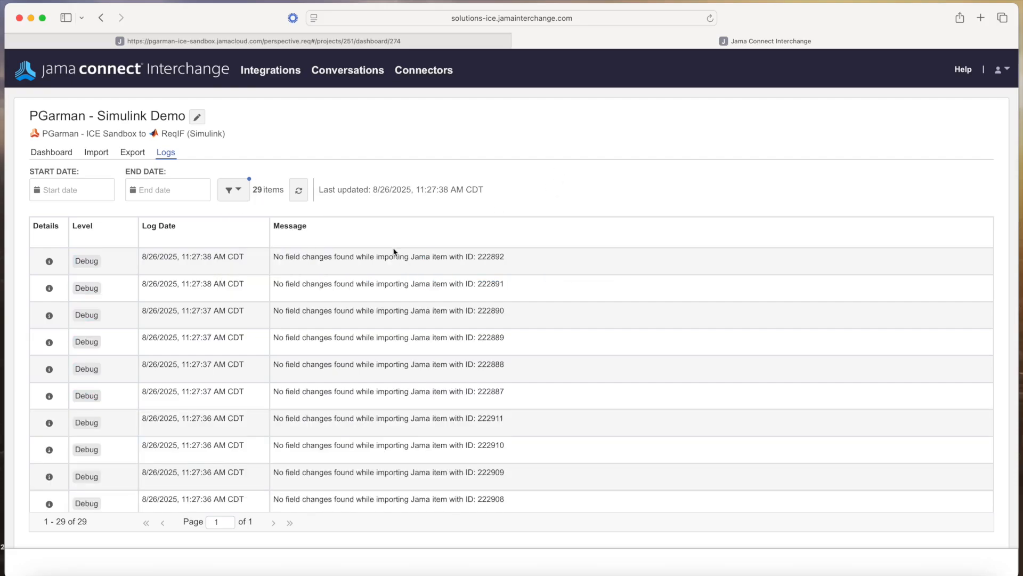
scroll(395, 309, "down", 5)
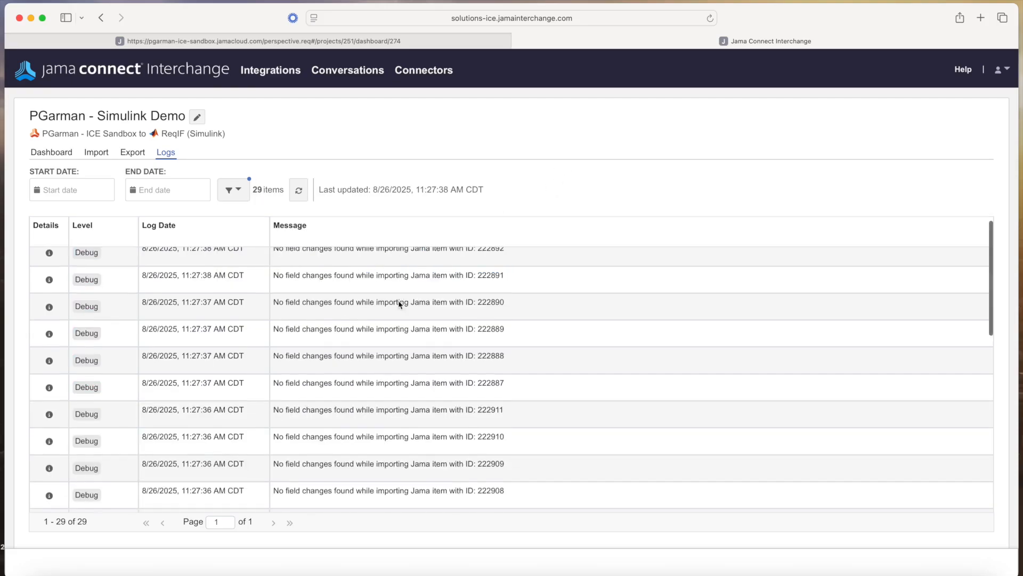
scroll(398, 300, "down", 5)
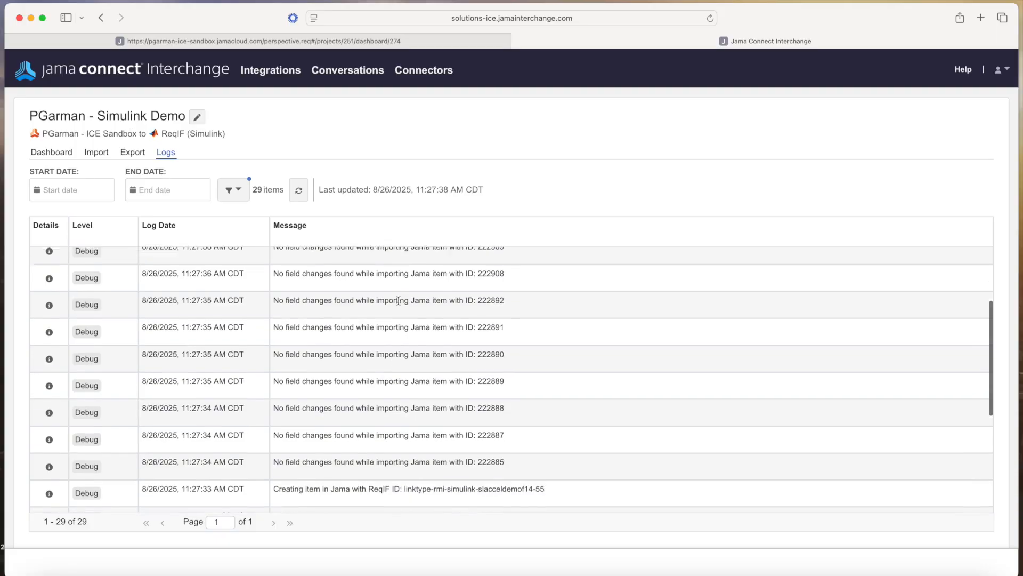
scroll(417, 322, "up", 10)
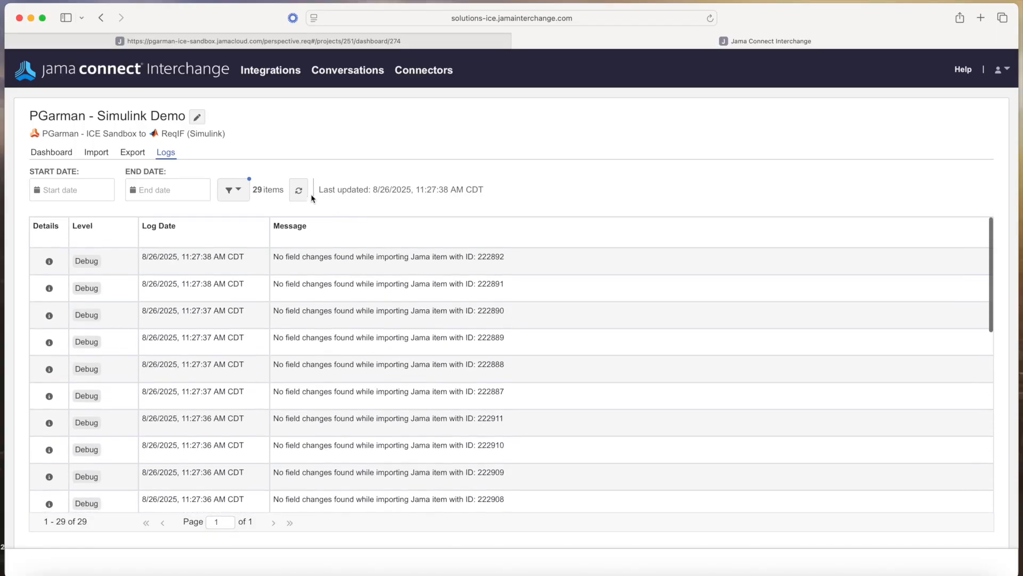
left_click(298, 190)
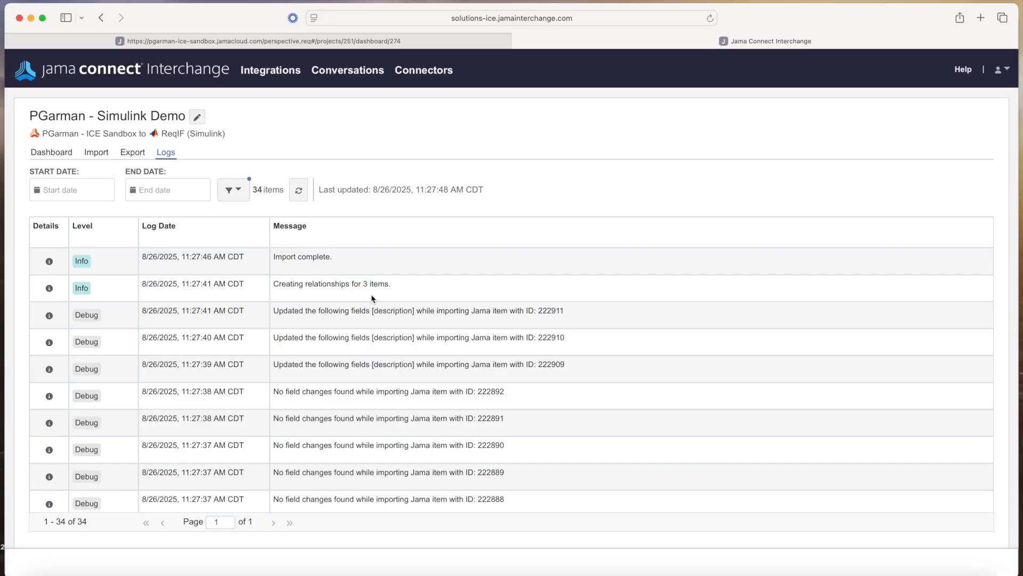
Open Controller under Default Component > slAccelDemoF14 and show its Satisfied By link to 'View transfer history'
left_click(371, 41)
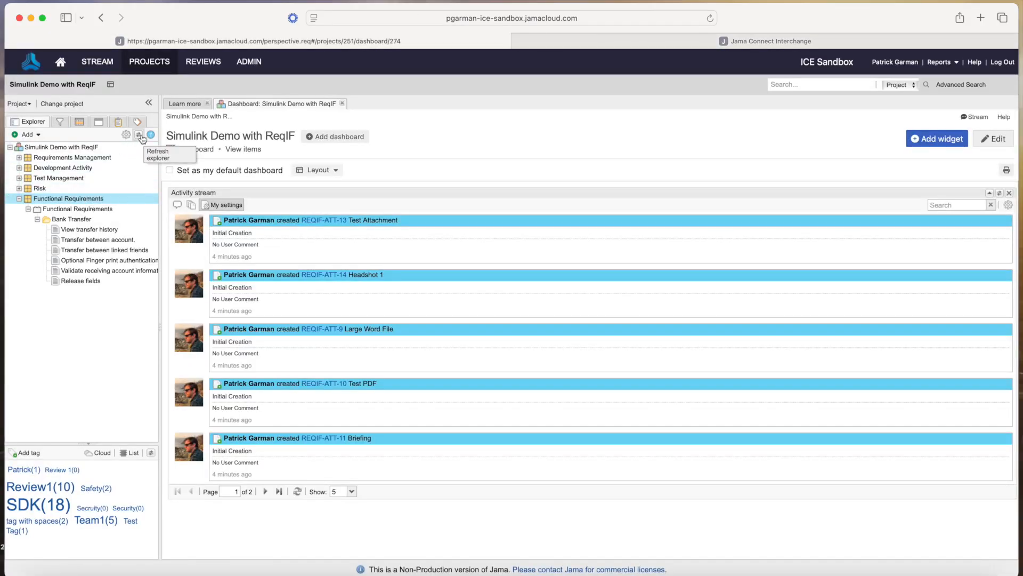
left_click(139, 135)
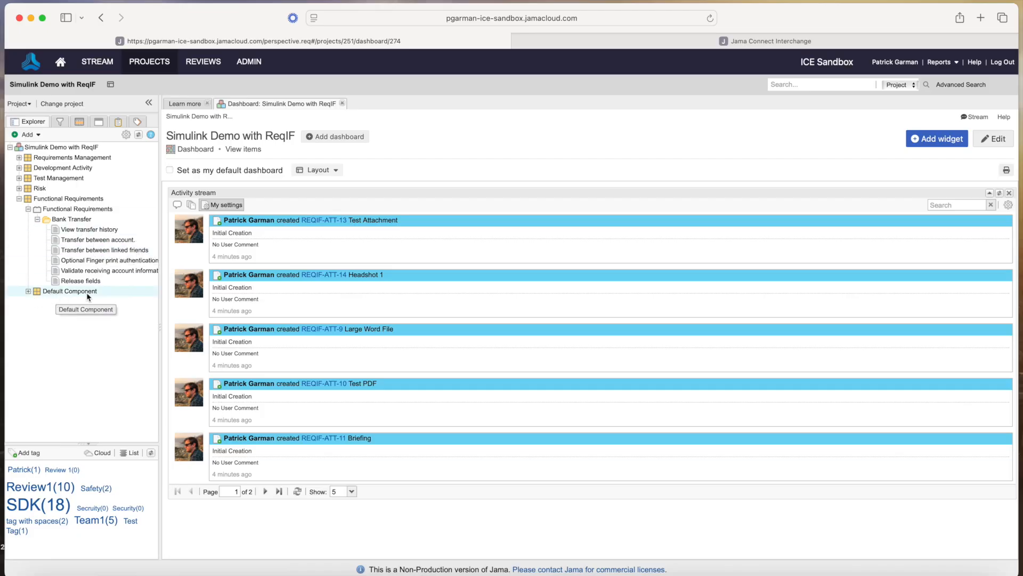
left_click(29, 292)
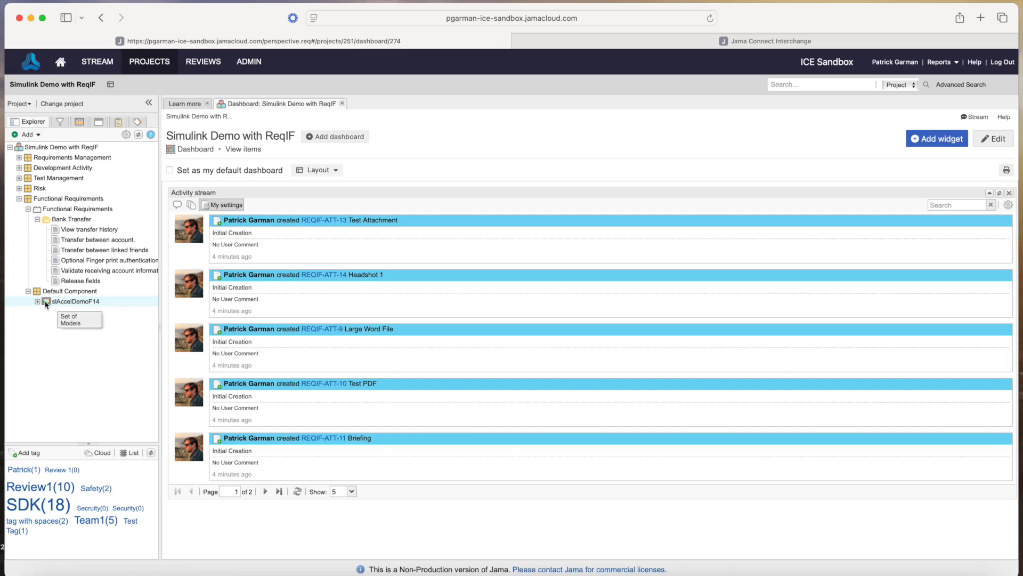
left_click(36, 301)
left_click(74, 312)
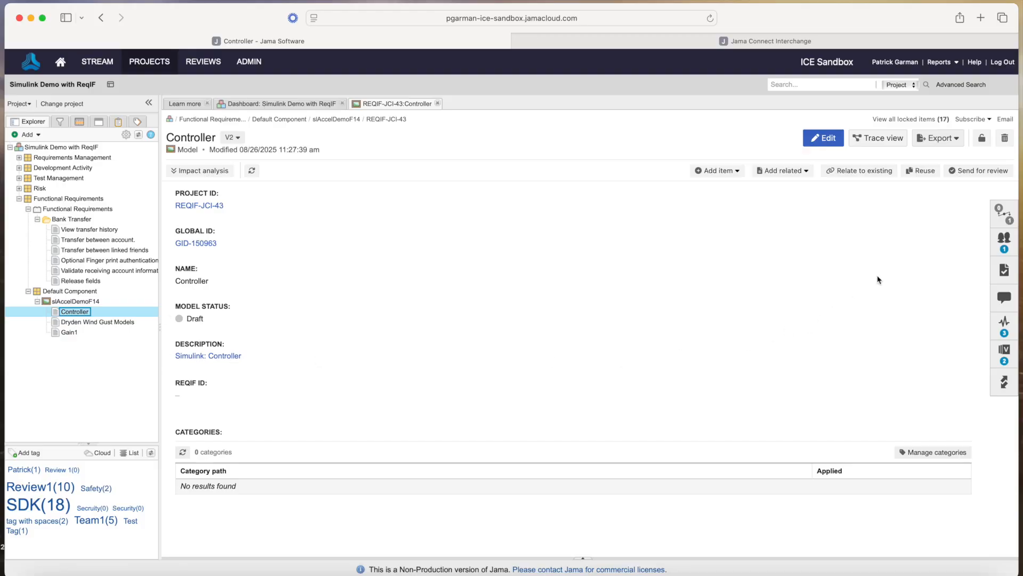
left_click(995, 216)
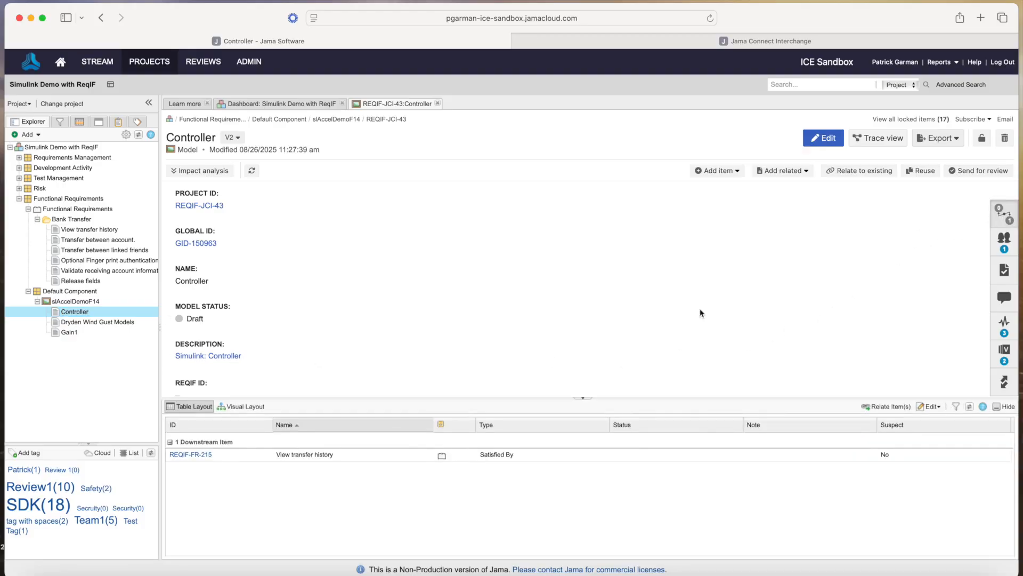